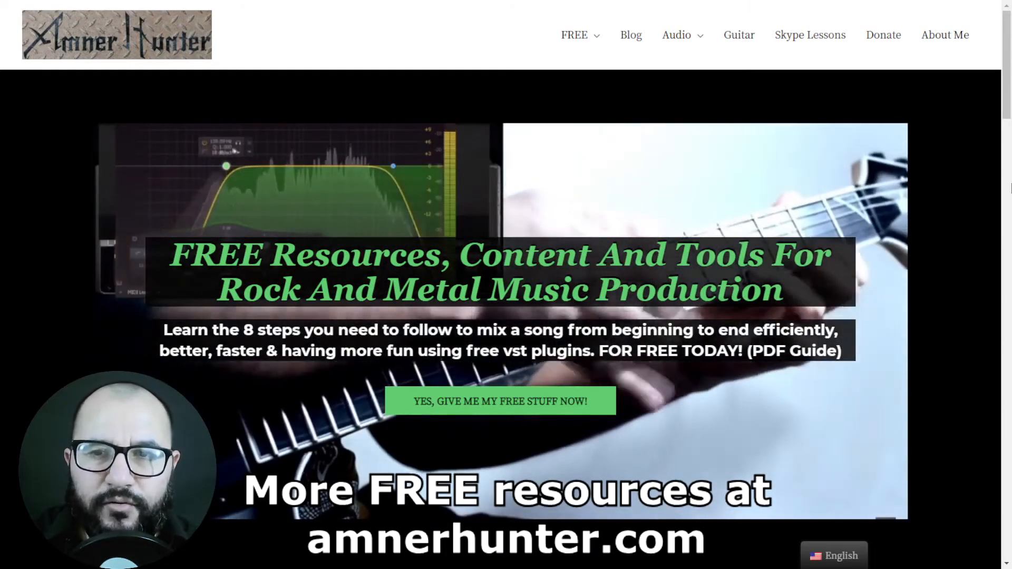
{"action": "mouse_move", "coordinate": [561, 40]}
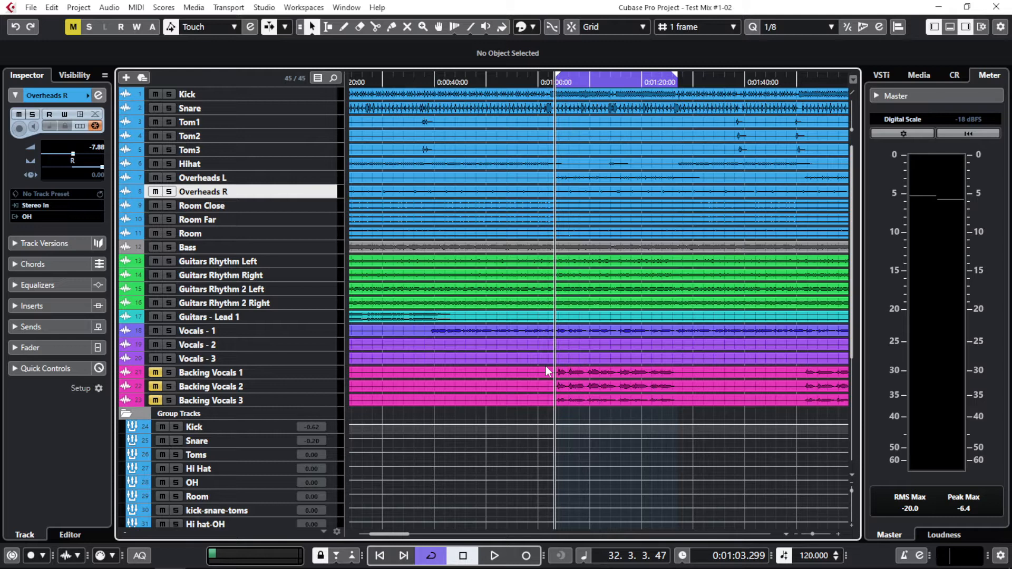
- Play the looped section of the mix and listen to the Vocals - 1 track in solo before restoring the full mix
{"action": "scroll", "coordinate": [268, 398], "scroll_direction": "down", "scroll_amount": 3}
{"action": "key", "text": "space"}
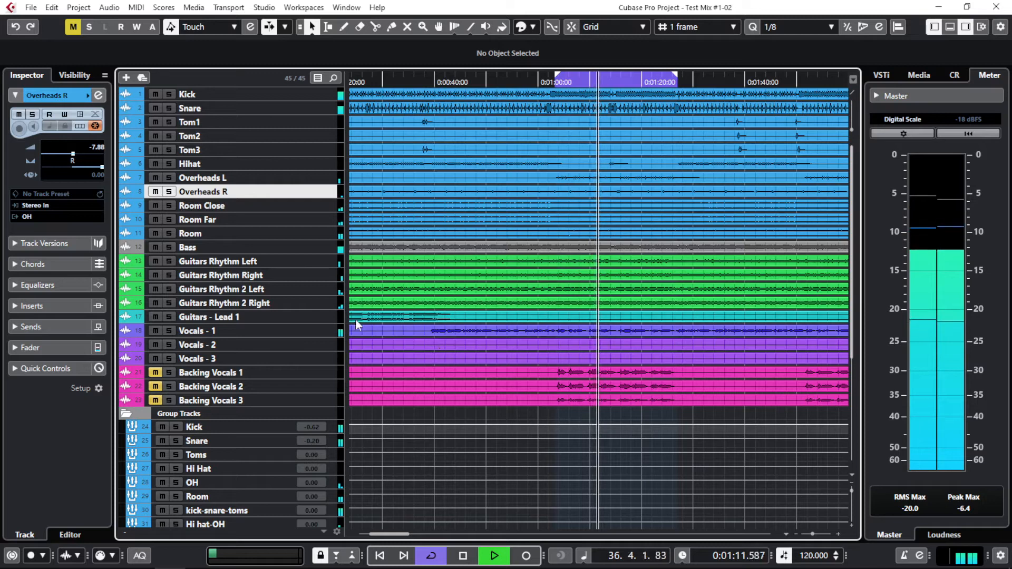
{"action": "left_click", "coordinate": [170, 330]}
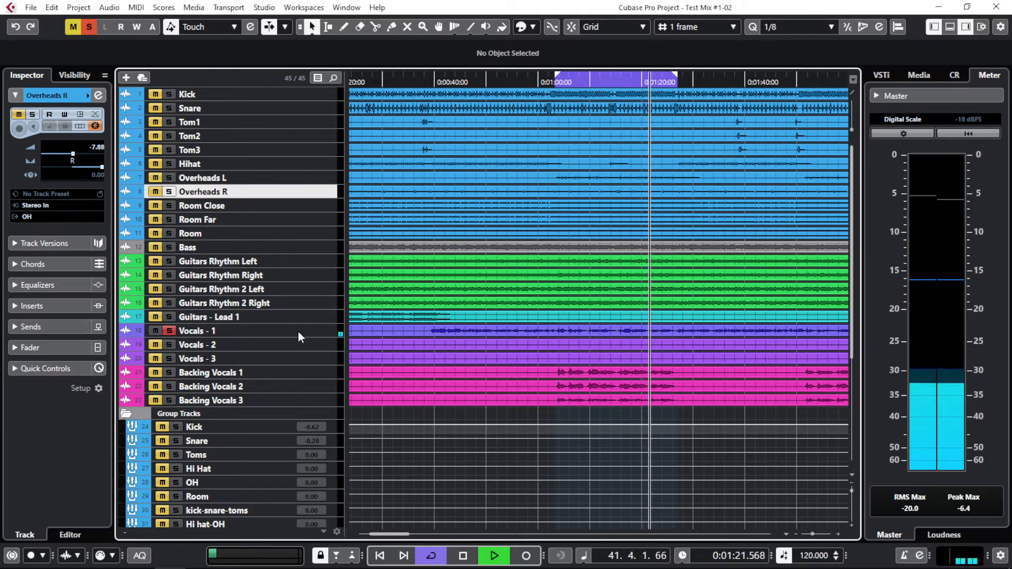
{"action": "left_click", "coordinate": [169, 331]}
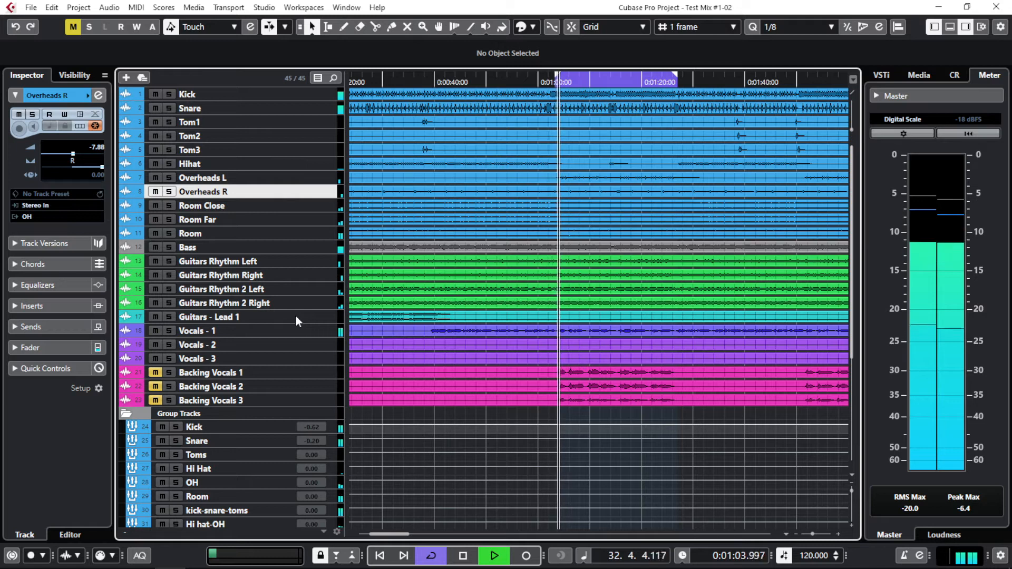
- Listen to the Rythm Gtrs group in solo and return to the full mix
{"action": "scroll", "coordinate": [252, 460], "scroll_direction": "down", "scroll_amount": 3}
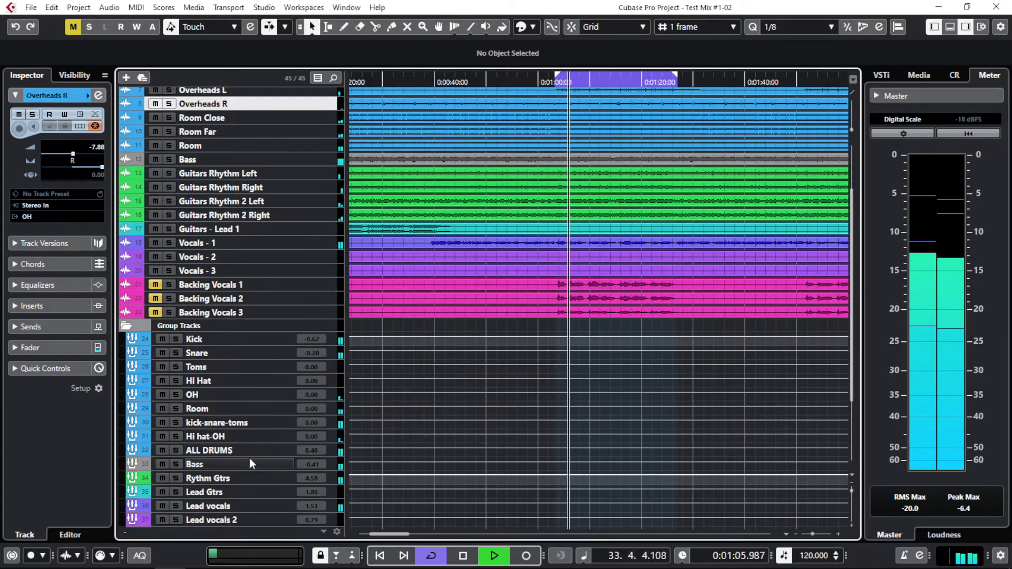
{"action": "left_click", "coordinate": [176, 478]}
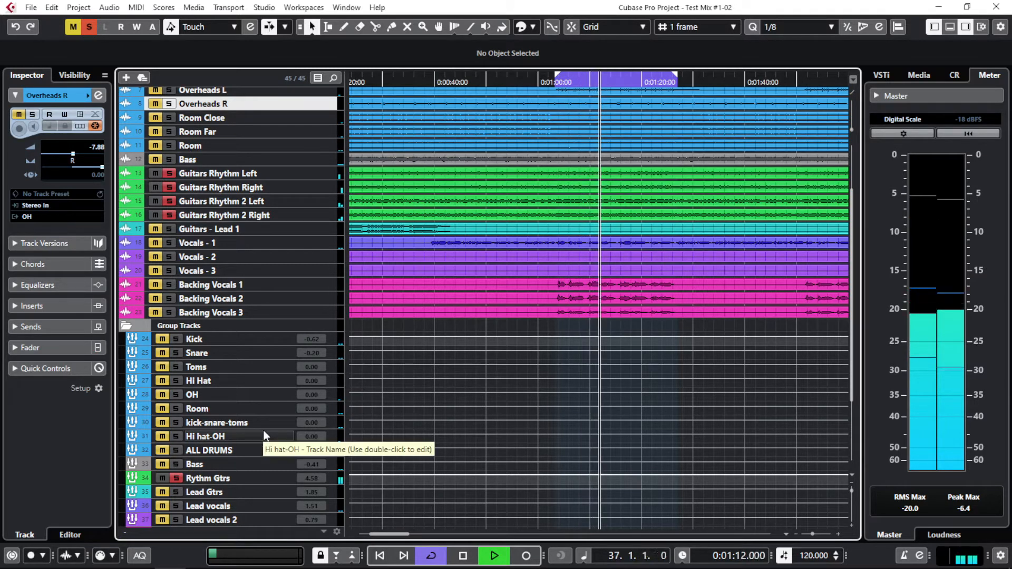
{"action": "left_click", "coordinate": [176, 478]}
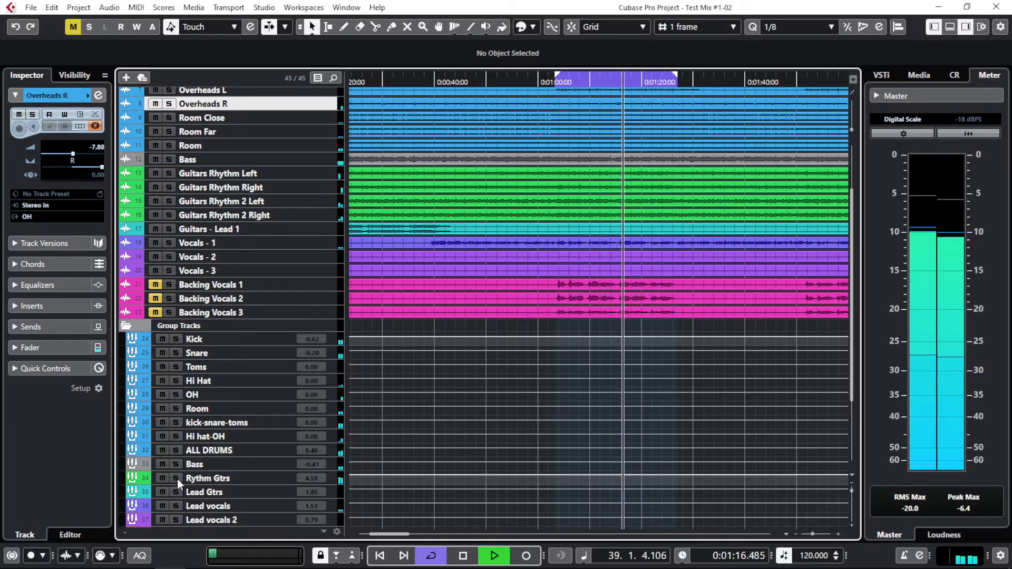
- Listen to the Hi hat-OH group in solo and return to the full mix
{"action": "left_click", "coordinate": [177, 437]}
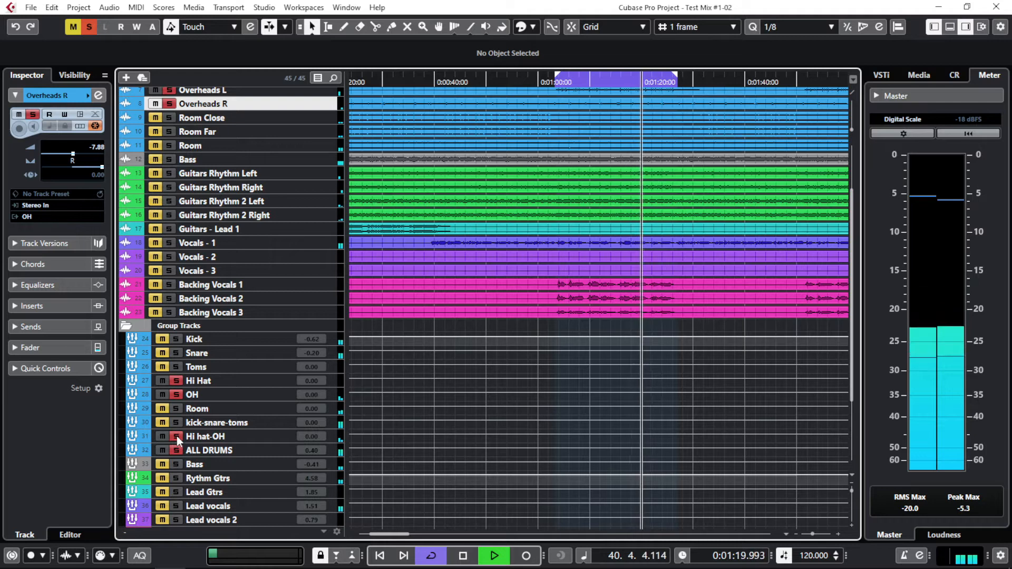
{"action": "scroll", "coordinate": [248, 219], "scroll_direction": "up", "scroll_amount": 3}
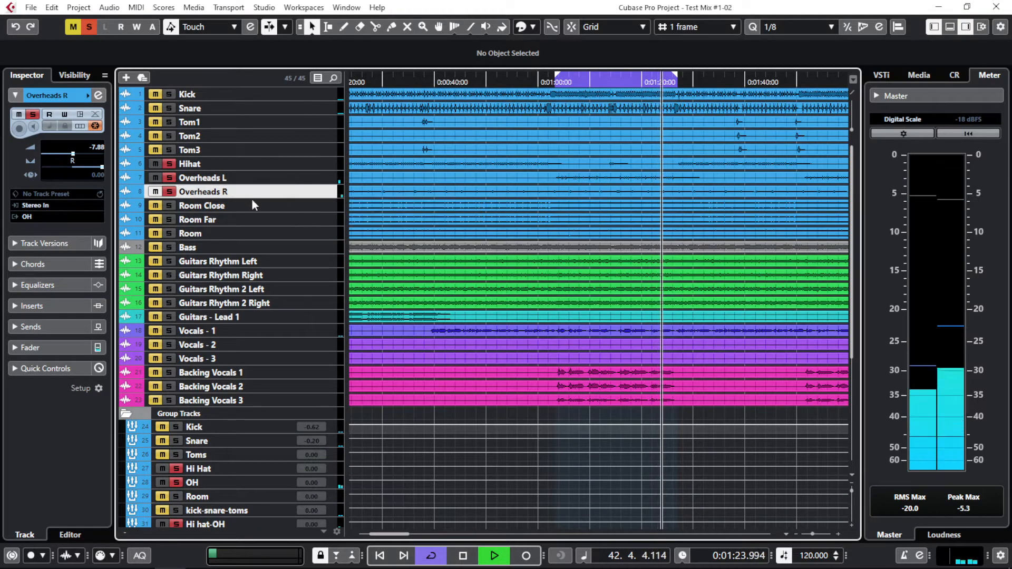
{"action": "scroll", "coordinate": [206, 411], "scroll_direction": "down", "scroll_amount": 3}
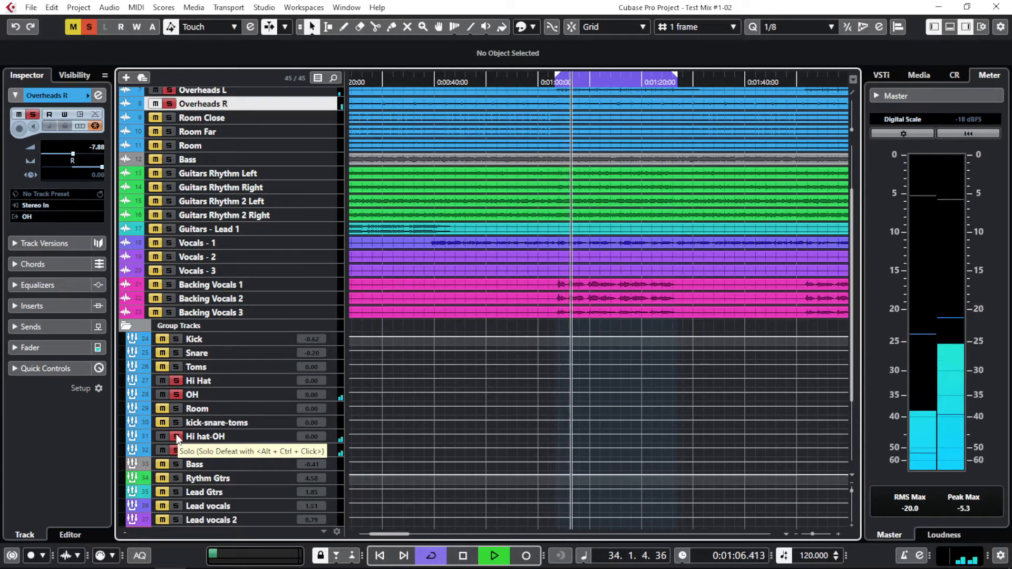
{"action": "left_click", "coordinate": [177, 438]}
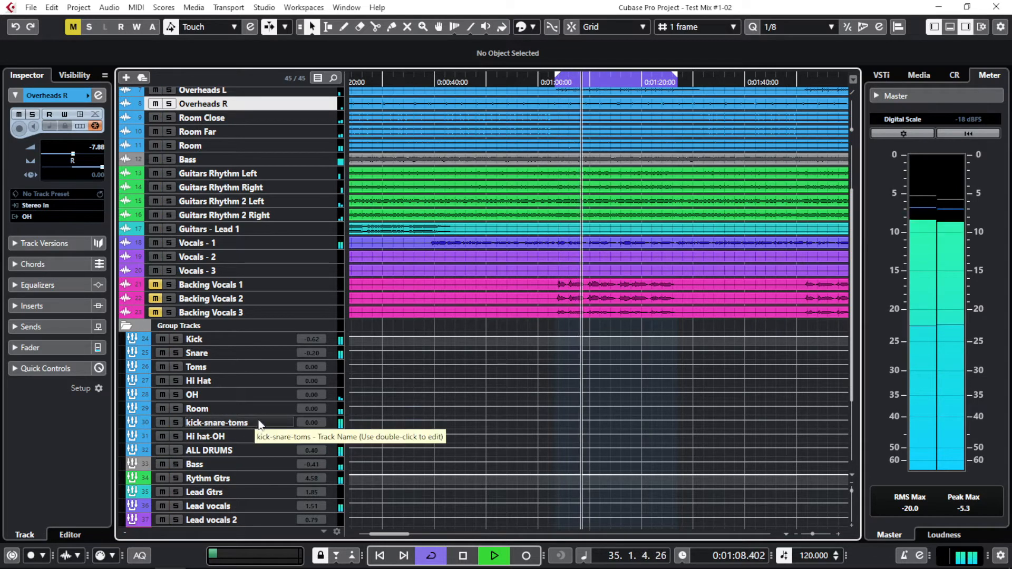
- Stop playback and show the lower zone with the mixer
{"action": "key", "text": "space"}
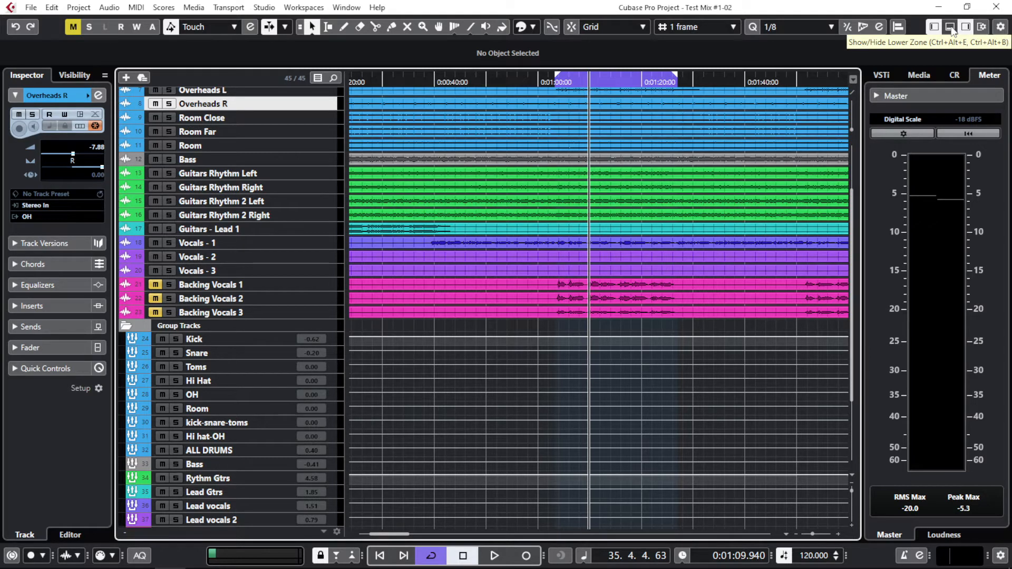
{"action": "left_click", "coordinate": [950, 27]}
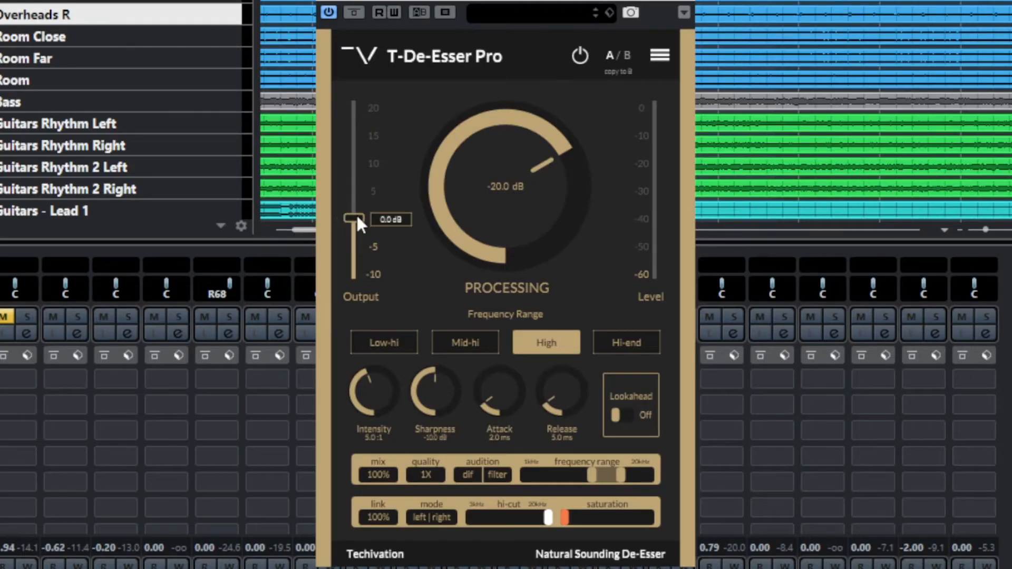
- Try the de-esser's output level below zero and at 7.2 dB, and reset it to 0 dB
{"action": "left_click_drag", "start_coordinate": [357, 220], "coordinate": [358, 248]}
{"action": "double_click", "coordinate": [356, 239]}
{"action": "left_click_drag", "start_coordinate": [356, 222], "coordinate": [356, 181]}
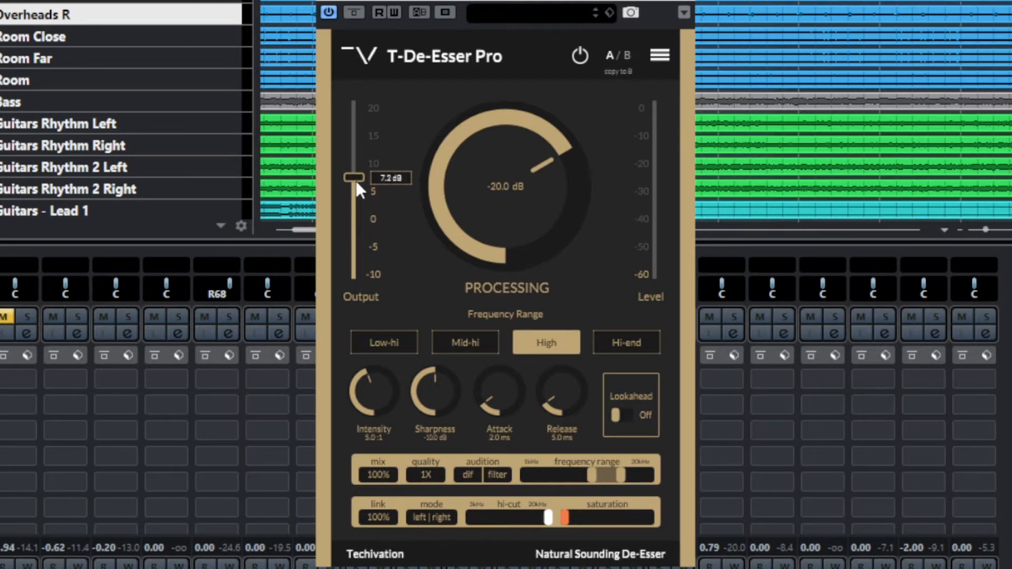
{"action": "double_click", "coordinate": [356, 182]}
{"action": "left_click_drag", "start_coordinate": [355, 216], "coordinate": [355, 241]}
{"action": "double_click", "coordinate": [355, 241]}
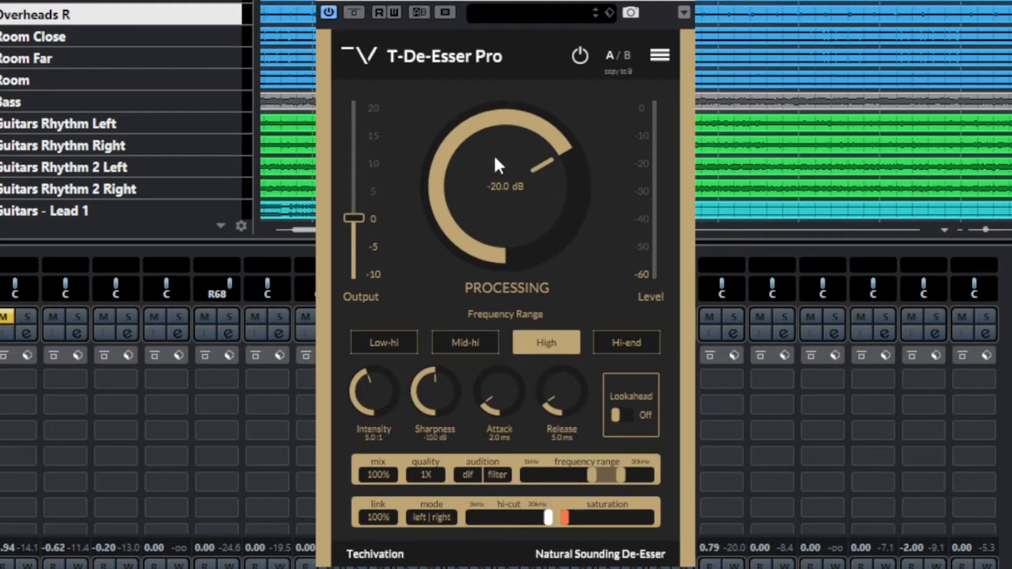
- Play the mix, try the Processing threshold at -37.2 dB and reset it to -20.0 dB
{"action": "key", "text": "space"}
{"action": "left_click_drag", "start_coordinate": [507, 148], "coordinate": [489, 248]}
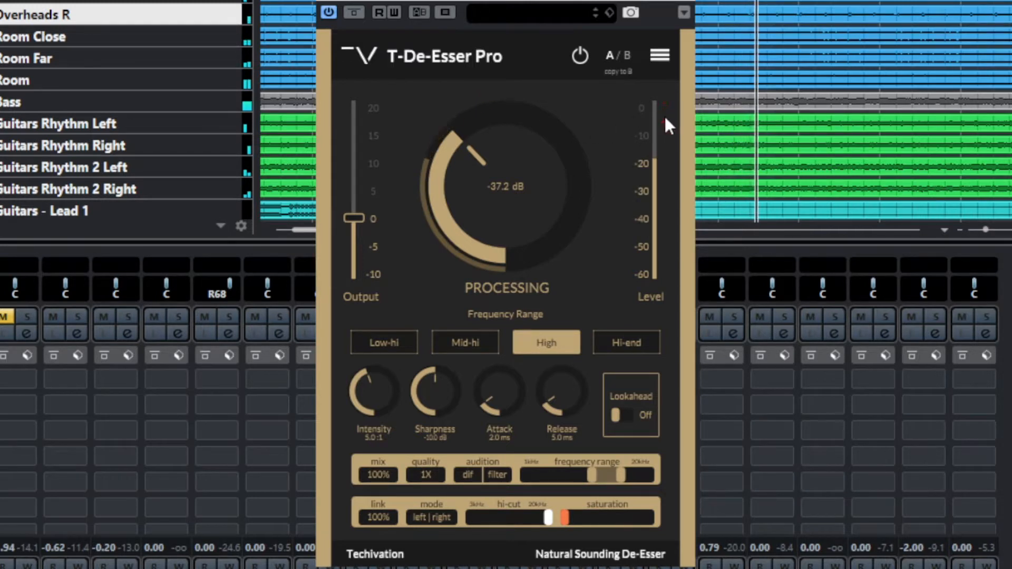
{"action": "double_click", "coordinate": [499, 154]}
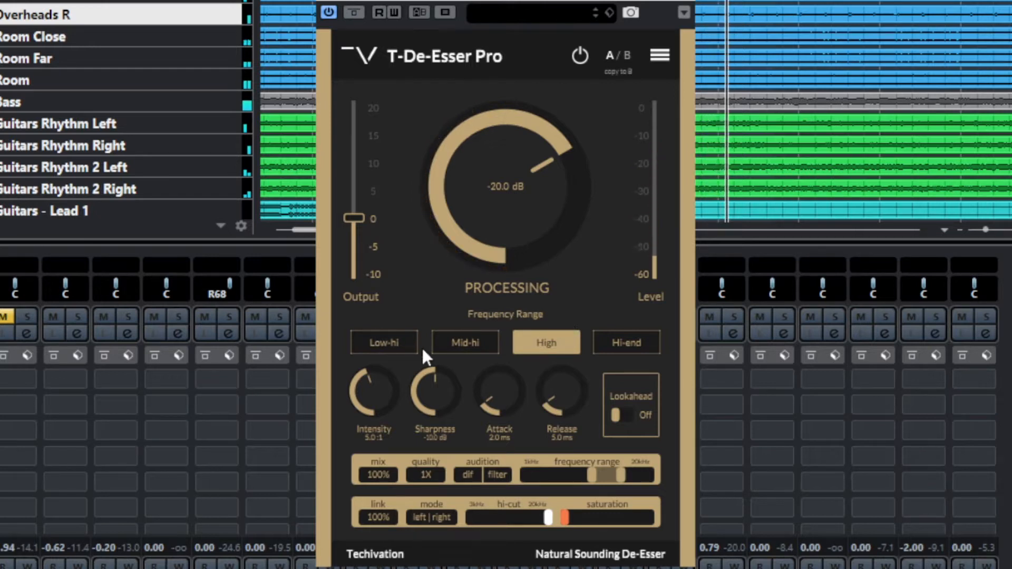
- Audition the Low-hi, Mid-hi, High and Hi-end frequency ranges, and narrow the range manually to a custom band
{"action": "mouse_move", "coordinate": [604, 471]}
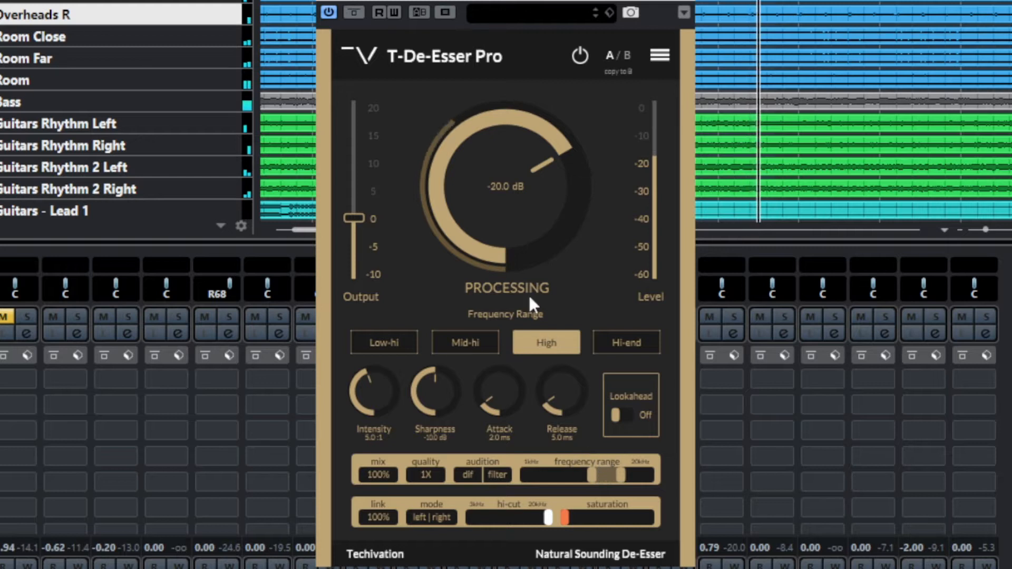
{"action": "left_click", "coordinate": [388, 340]}
{"action": "mouse_move", "coordinate": [525, 472]}
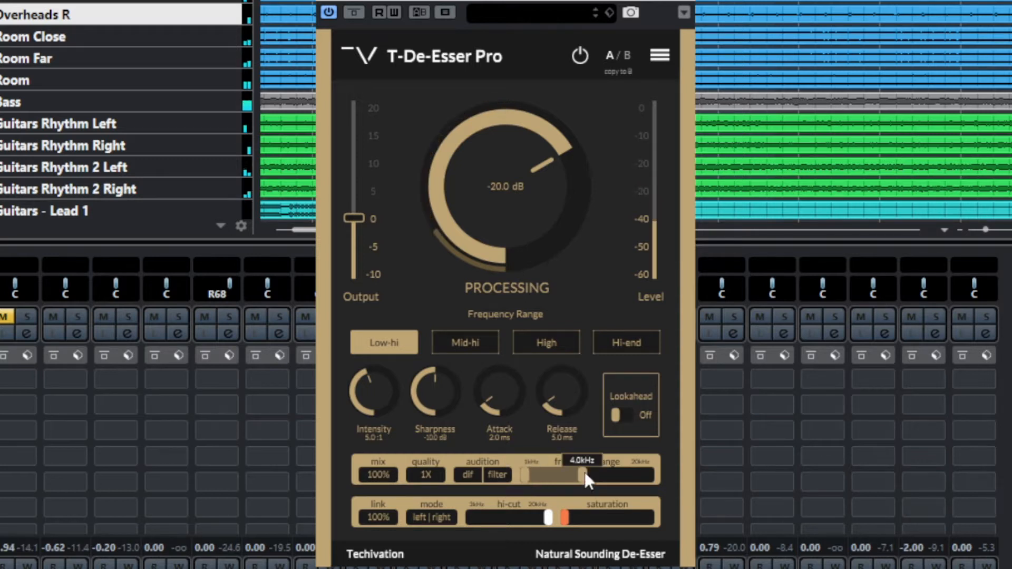
{"action": "left_click", "coordinate": [470, 341]}
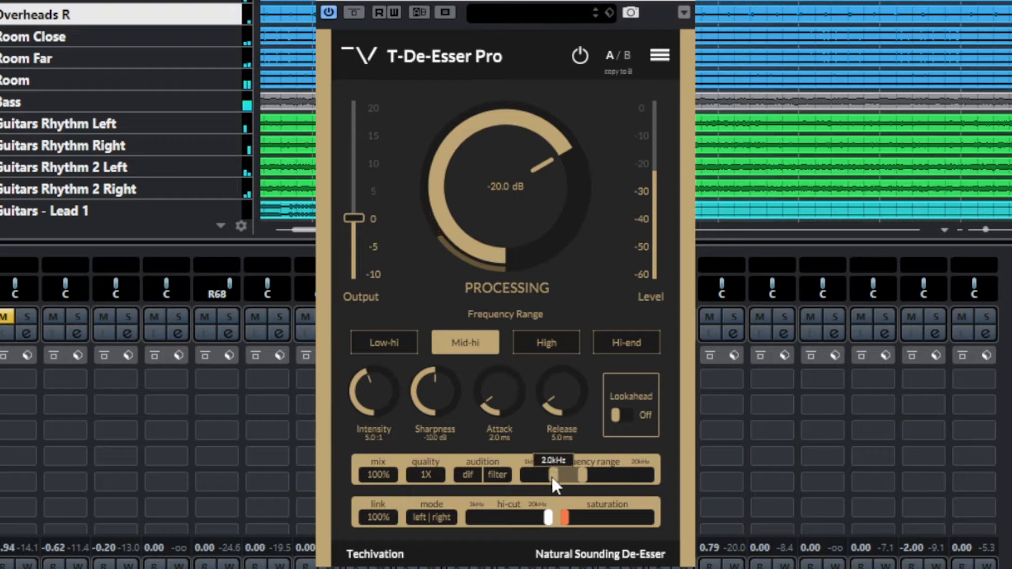
{"action": "mouse_move", "coordinate": [584, 474]}
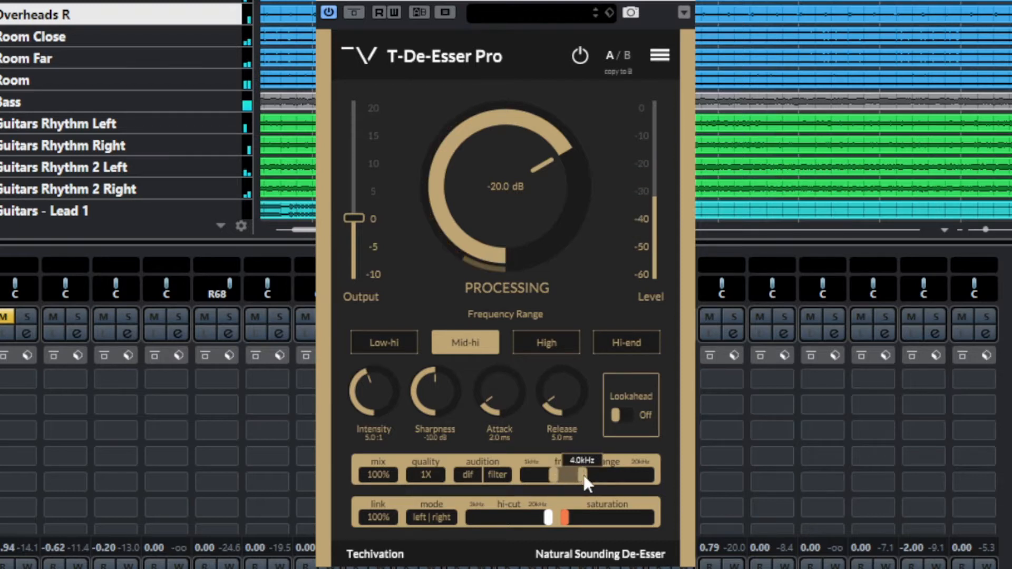
{"action": "left_click", "coordinate": [544, 341]}
{"action": "mouse_move", "coordinate": [594, 473]}
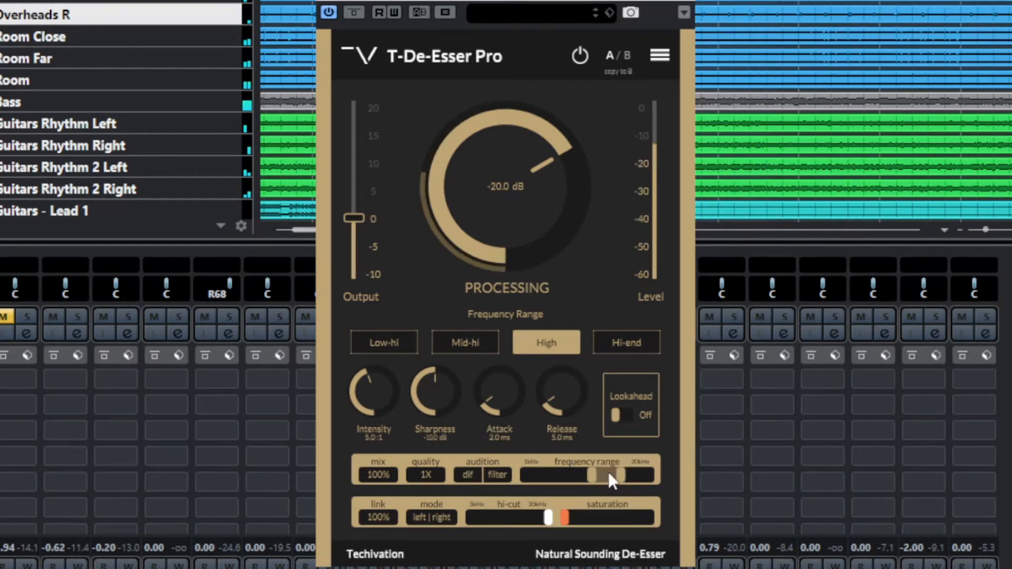
{"action": "left_click", "coordinate": [621, 348]}
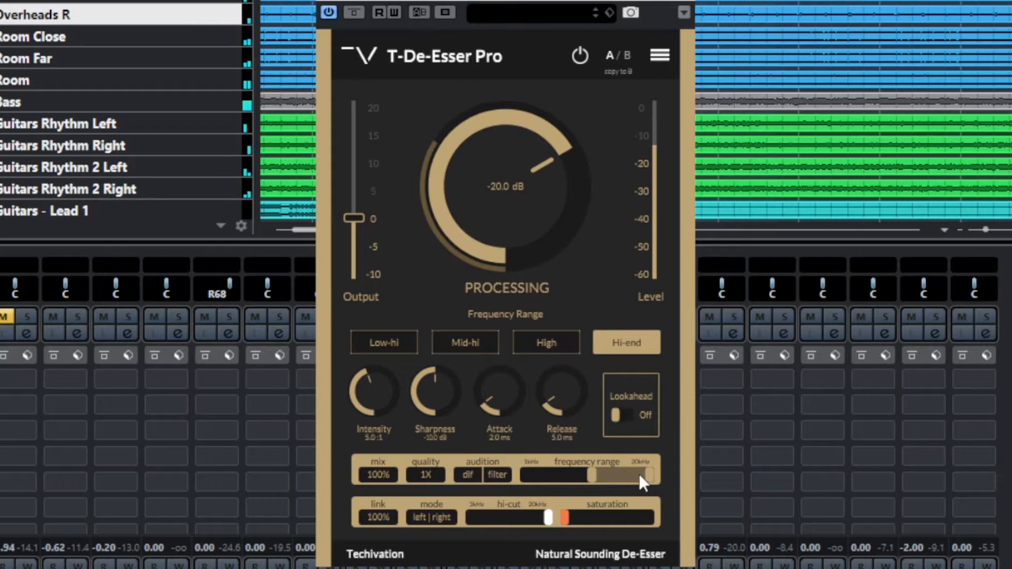
{"action": "mouse_move", "coordinate": [596, 471]}
{"action": "left_mouse_down"}
{"action": "mouse_move", "coordinate": [635, 472]}
{"action": "mouse_move", "coordinate": [577, 469]}
{"action": "mouse_move", "coordinate": [604, 472]}
{"action": "left_mouse_up"}
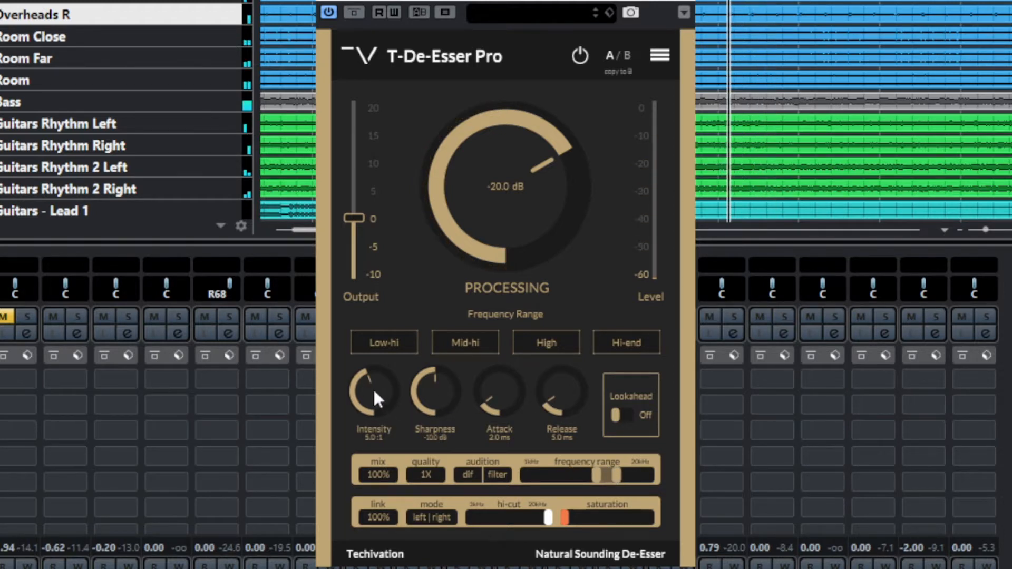
- Try different Intensity ratios on the de-esser and return it to 5.0:1
{"action": "left_click_drag", "start_coordinate": [379, 390], "coordinate": [369, 467]}
{"action": "mouse_move", "coordinate": [376, 416]}
{"action": "left_mouse_down"}
{"action": "mouse_move", "coordinate": [378, 369]}
{"action": "mouse_move", "coordinate": [369, 428]}
{"action": "left_mouse_up"}
{"action": "left_click_drag", "start_coordinate": [375, 380], "coordinate": [372, 403]}
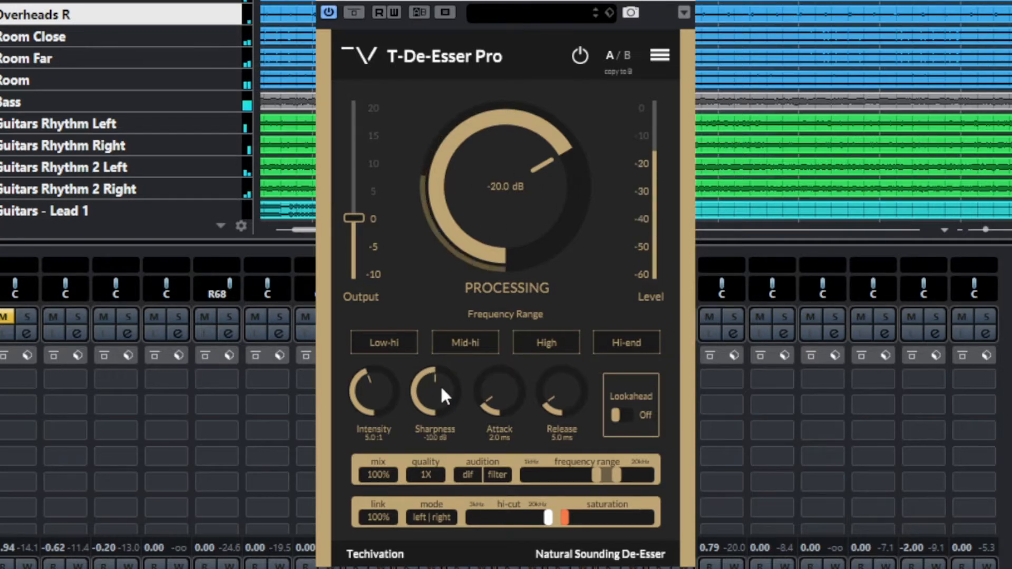
- Try several Sharpness values on the de-esser and set it to -6.2 dB
{"action": "left_click_drag", "start_coordinate": [442, 396], "coordinate": [439, 454]}
{"action": "left_click_drag", "start_coordinate": [437, 306], "coordinate": [437, 287]}
{"action": "left_click_drag", "start_coordinate": [431, 386], "coordinate": [433, 422]}
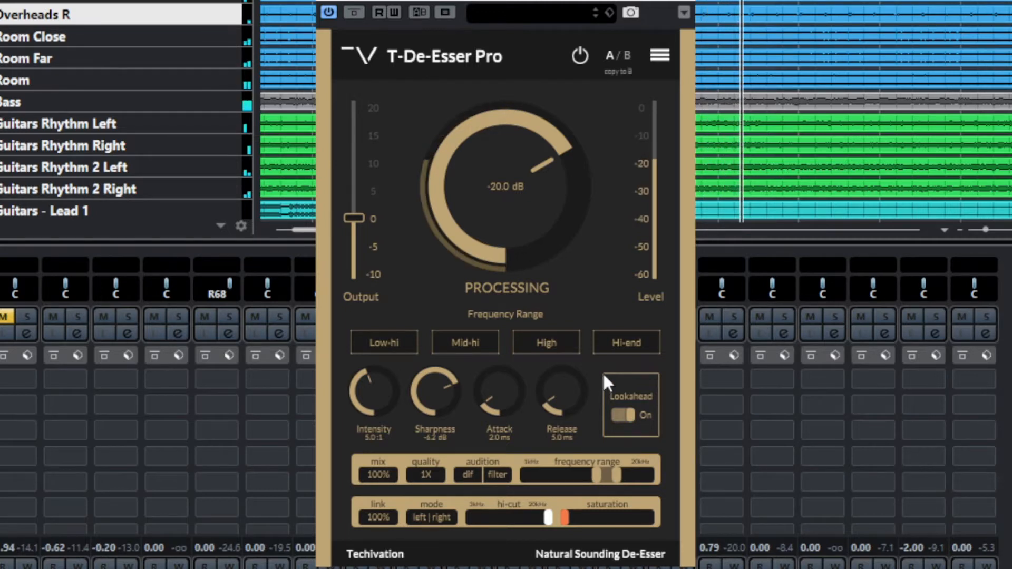
- Toggle Lookahead and leave it off, and try the mix at 81% before restoring it to 100%
{"action": "left_click", "coordinate": [618, 413]}
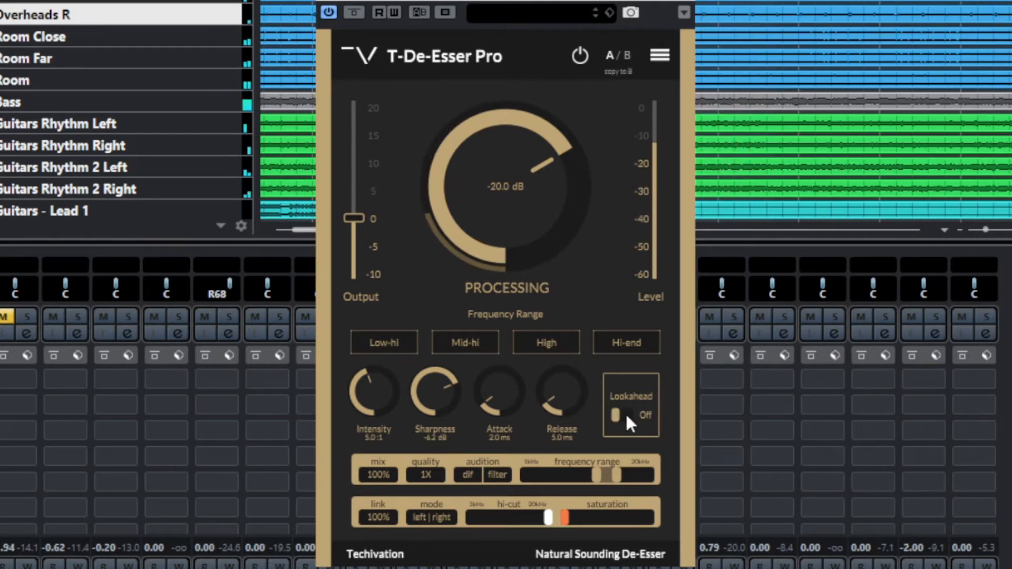
{"action": "left_click", "coordinate": [625, 413]}
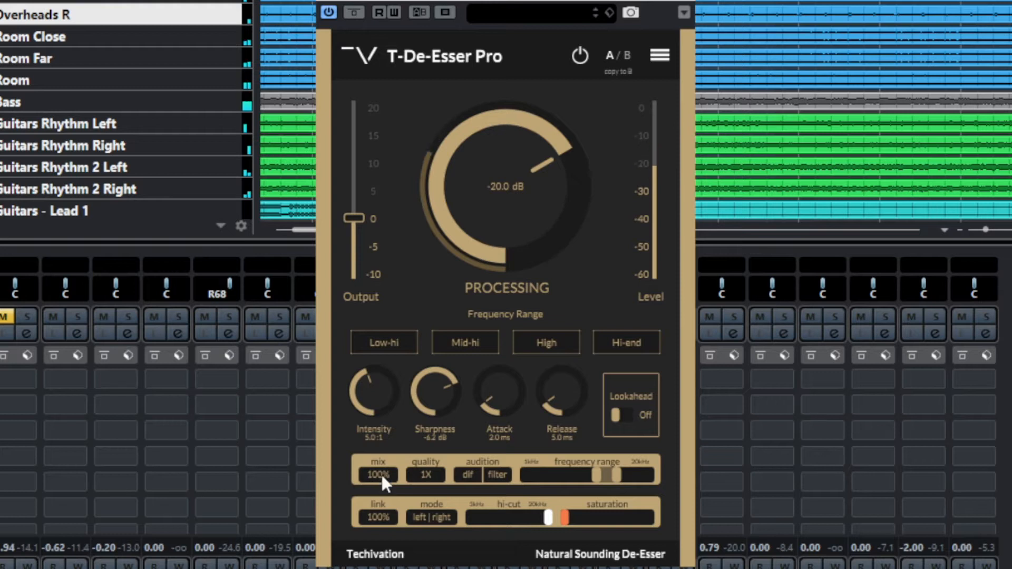
{"action": "left_click_drag", "start_coordinate": [378, 470], "coordinate": [374, 515]}
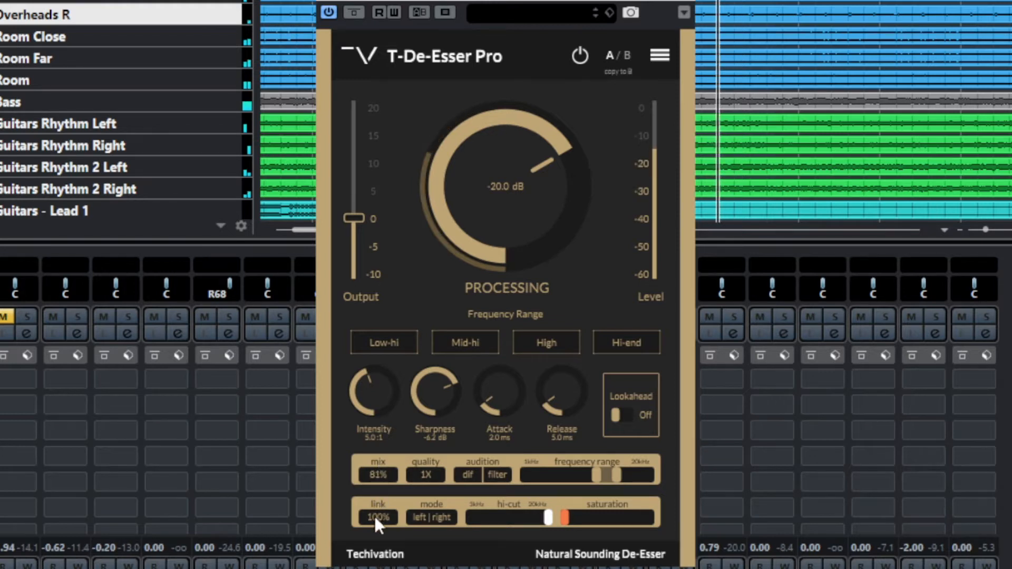
{"action": "left_click_drag", "start_coordinate": [376, 565], "coordinate": [403, 393]}
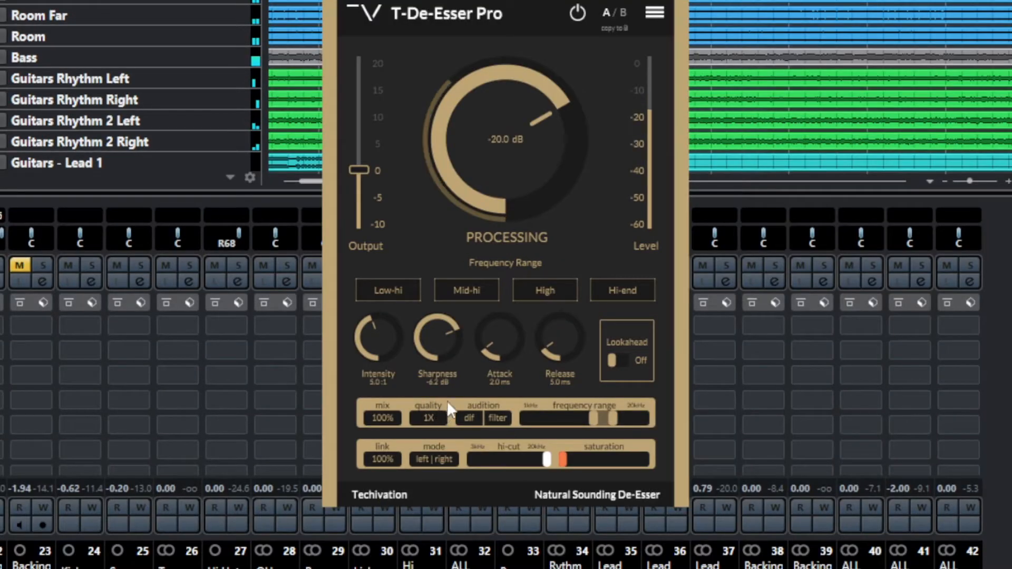
- Examine the de-esser's quality options from 1X to 16X and keep 1X
{"action": "left_click", "coordinate": [432, 416]}
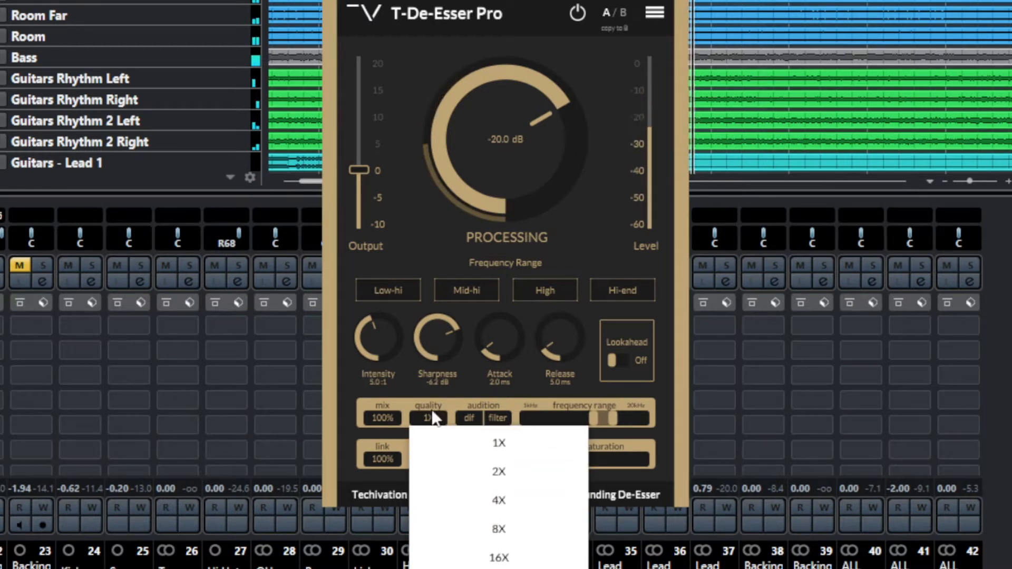
{"action": "left_click", "coordinate": [493, 556]}
{"action": "left_click", "coordinate": [433, 417]}
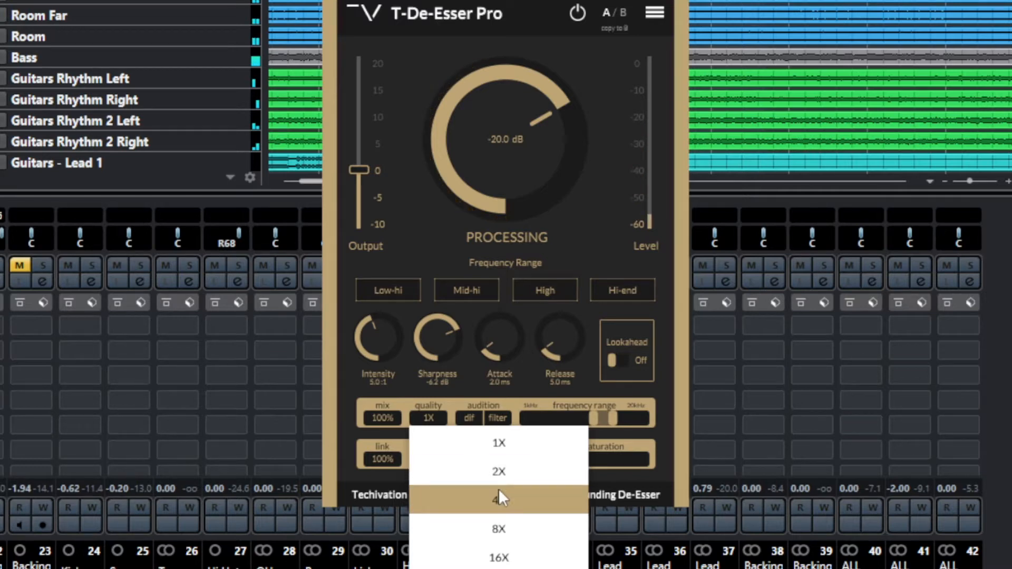
{"action": "left_click", "coordinate": [473, 383]}
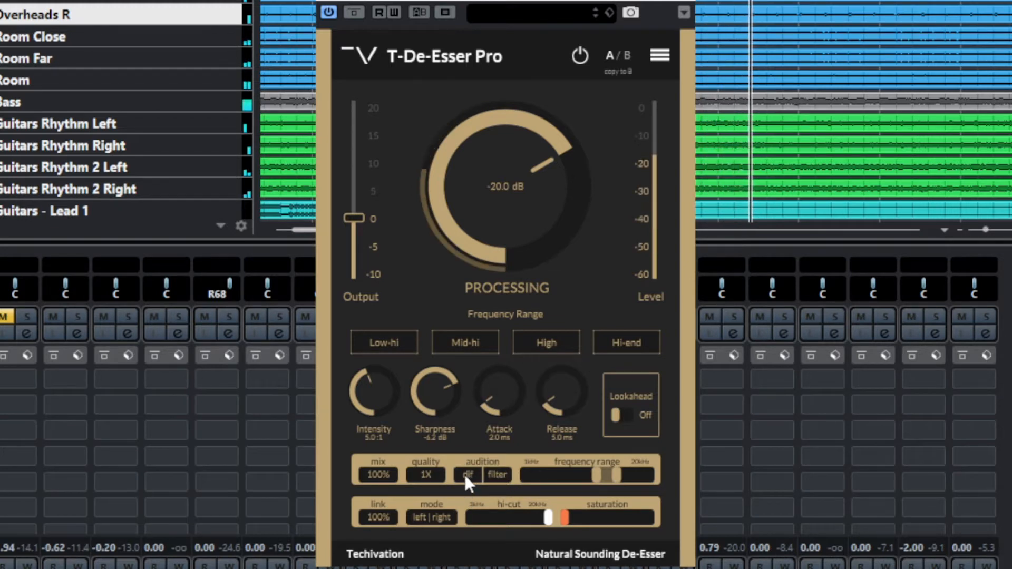
- Audition the de-esser's difference signal and switch the audition to the filter signal
{"action": "left_click", "coordinate": [464, 474]}
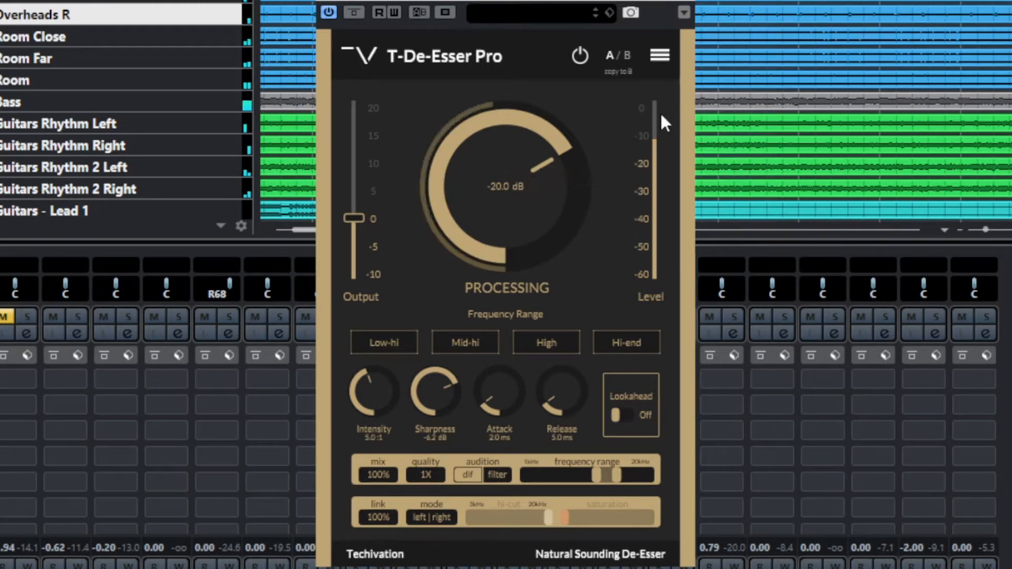
{"action": "left_click", "coordinate": [498, 474]}
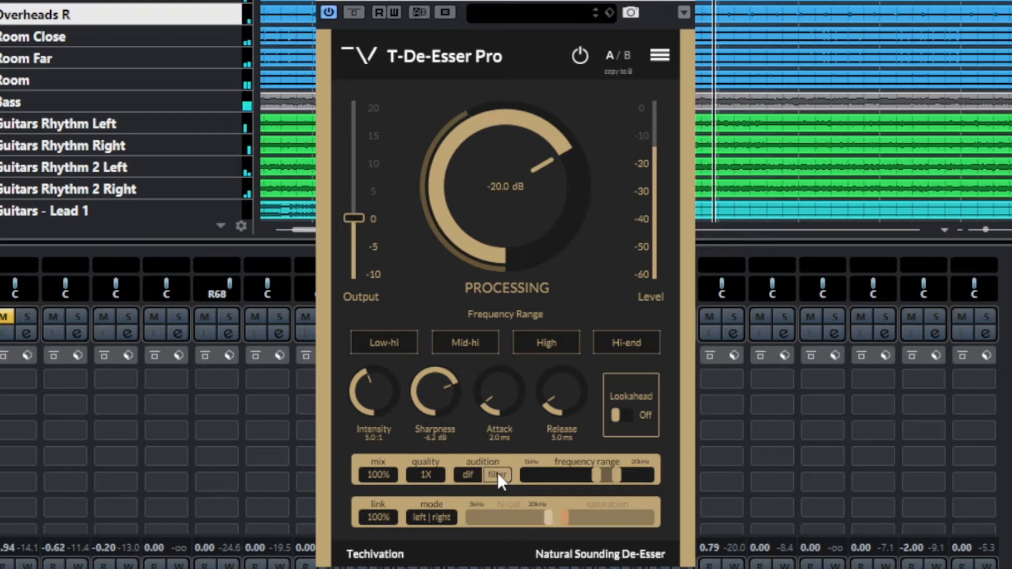
- Shift the T-De-Esser Pro's frequency range lower and set the mode to mid | side with the link at 100%
{"action": "mouse_move", "coordinate": [596, 470]}
{"action": "left_mouse_down"}
{"action": "mouse_move", "coordinate": [583, 470]}
{"action": "mouse_move", "coordinate": [594, 471]}
{"action": "left_mouse_up"}
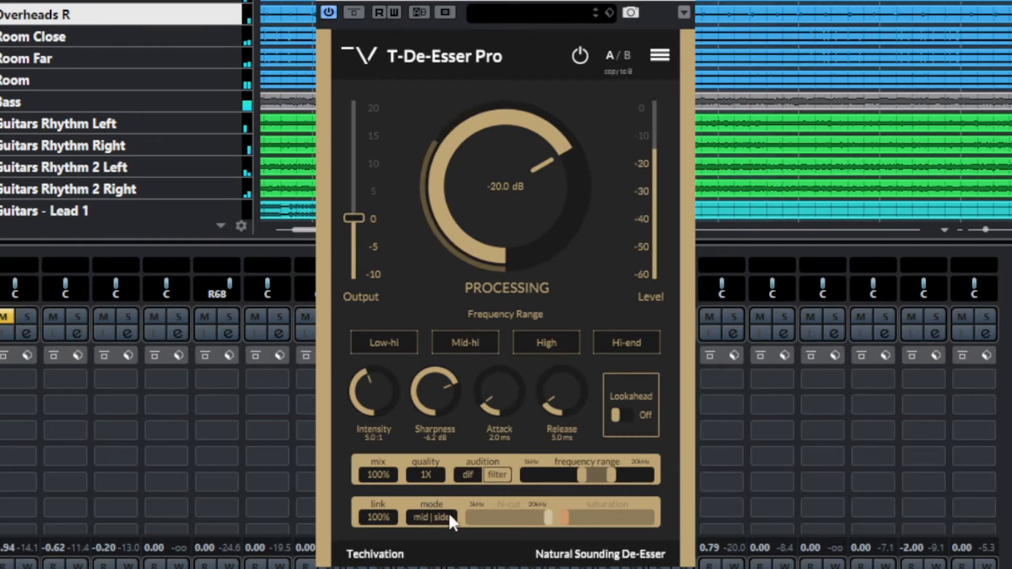
{"action": "left_click_drag", "start_coordinate": [378, 513], "coordinate": [378, 527]}
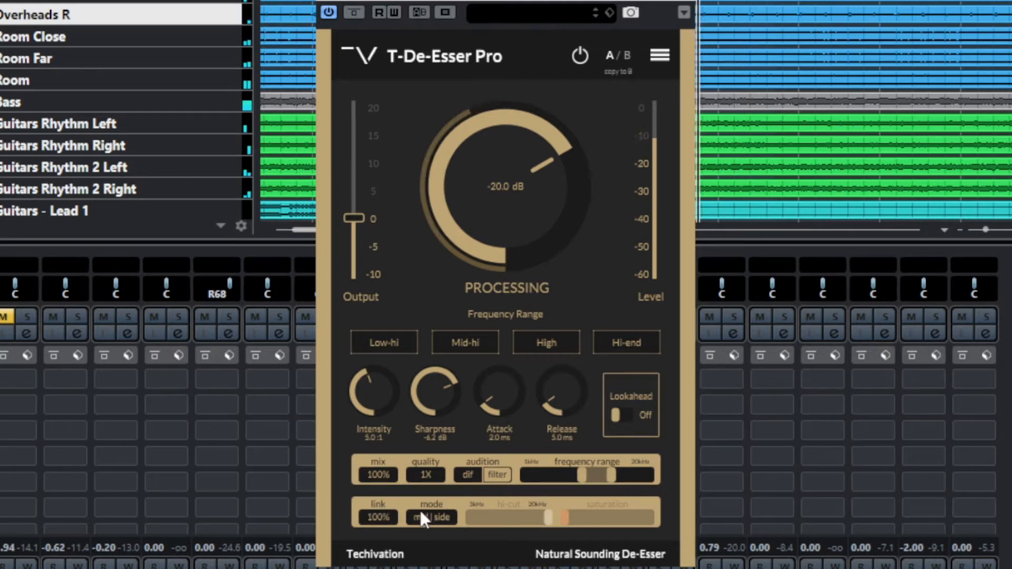
- Try lowering the hi-cut and raising the saturation to 72% and 57%, restoring 20.0 kHz and 0%
{"action": "mouse_move", "coordinate": [498, 514]}
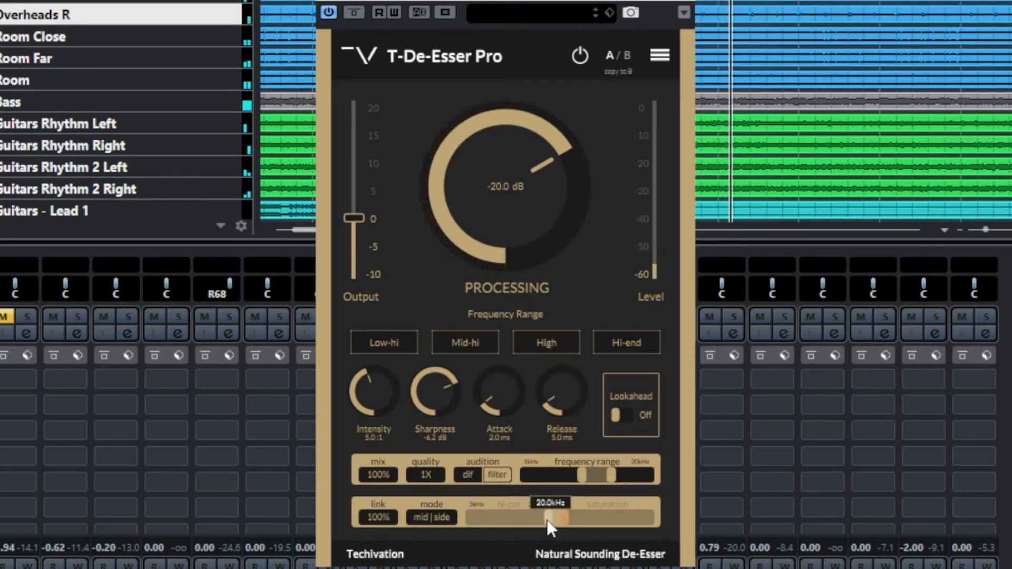
{"action": "left_click_drag", "start_coordinate": [546, 519], "coordinate": [531, 521]}
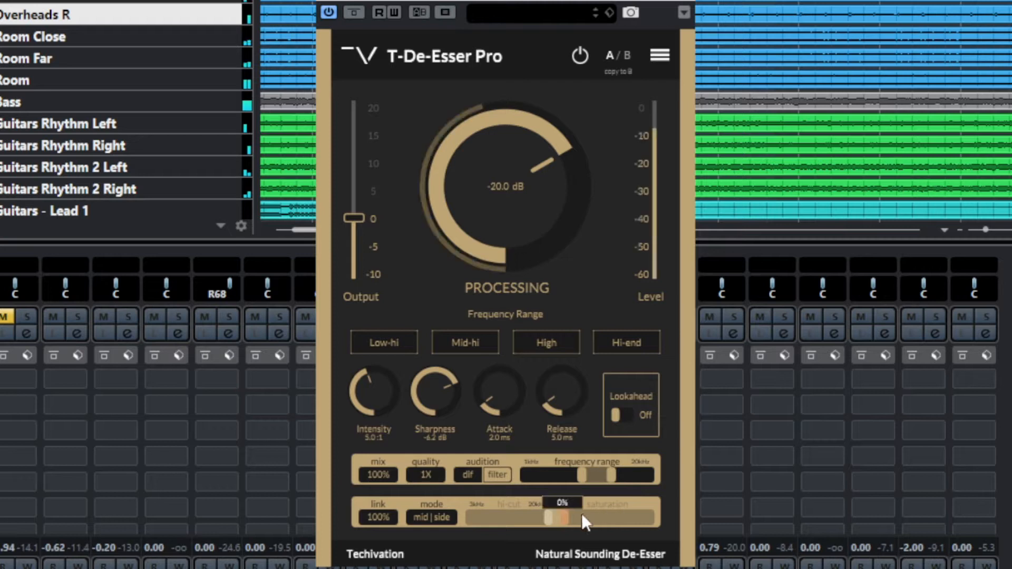
{"action": "left_click_drag", "start_coordinate": [566, 515], "coordinate": [616, 520]}
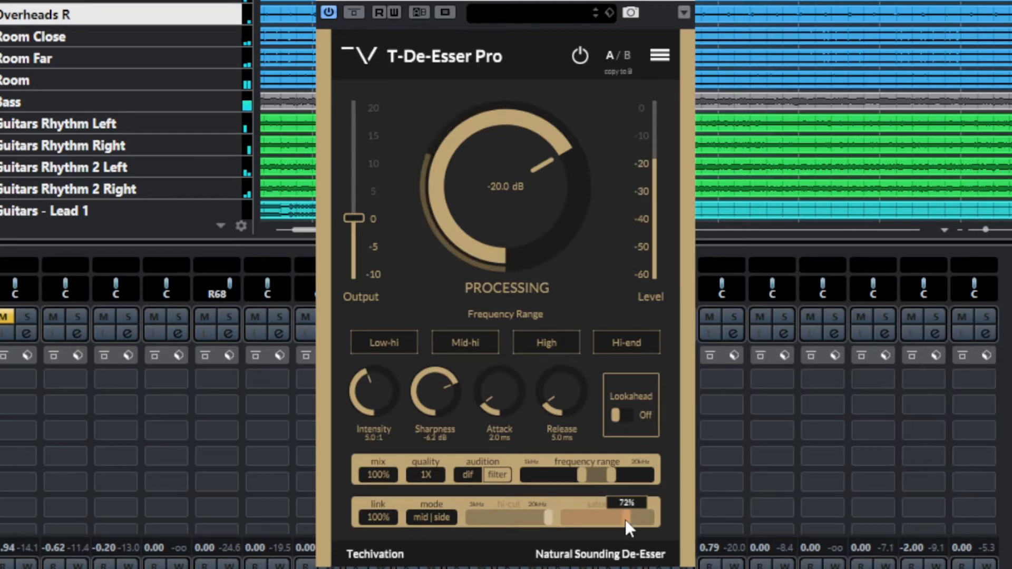
{"action": "left_click", "coordinate": [439, 480]}
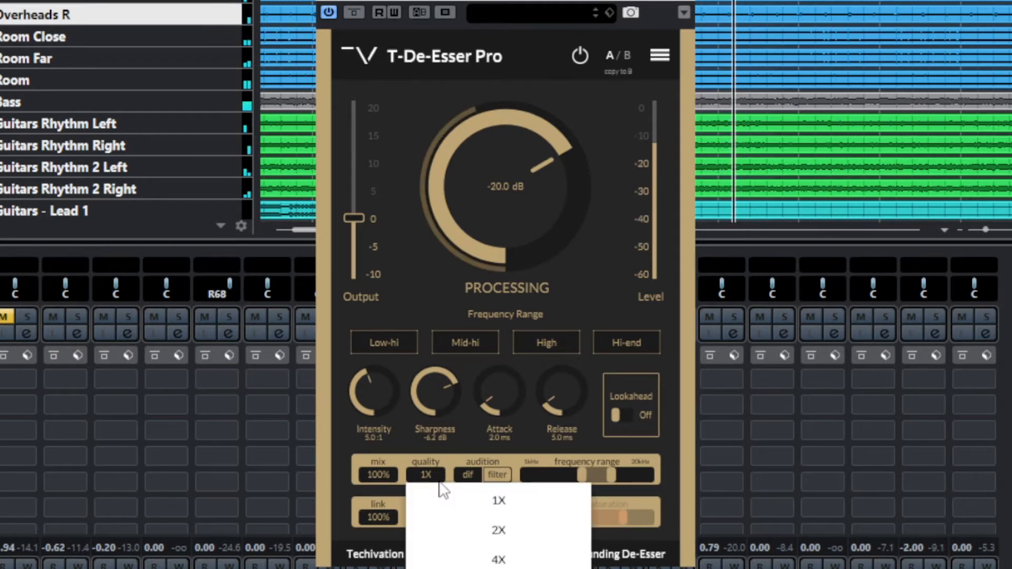
{"action": "left_click", "coordinate": [489, 454]}
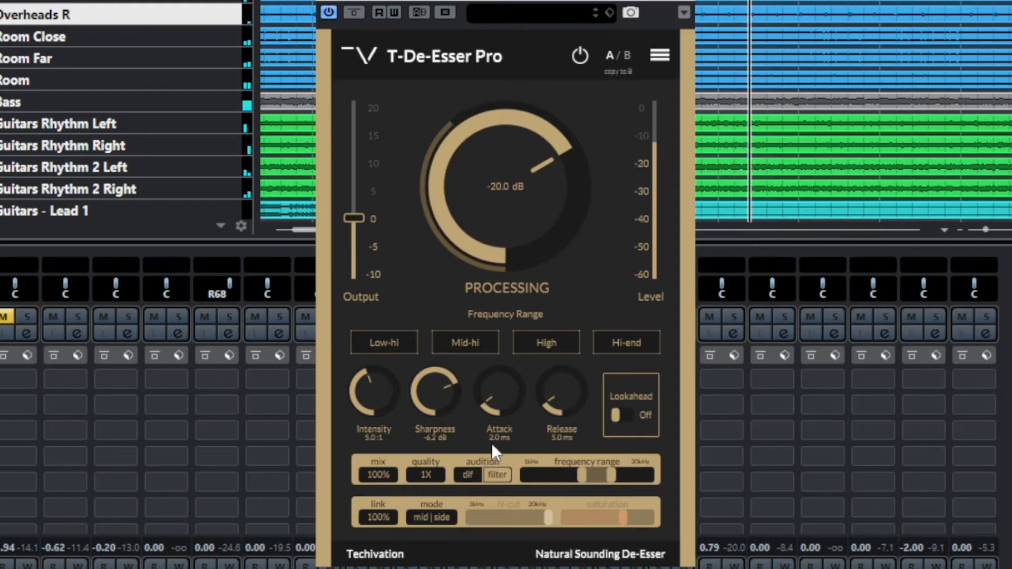
{"action": "mouse_move", "coordinate": [622, 519]}
{"action": "left_mouse_down"}
{"action": "mouse_move", "coordinate": [632, 520]}
{"action": "mouse_move", "coordinate": [618, 520]}
{"action": "left_mouse_up"}
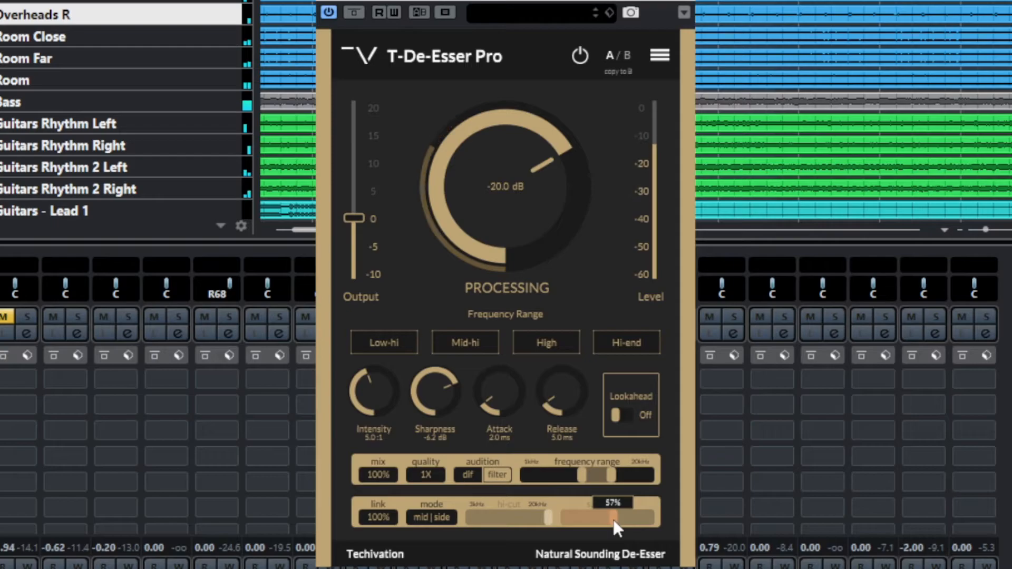
- Move the T-De-Esser Pro window aside and open FabFilter Pro-DS from the second insert of the lead vocals channel
{"action": "left_click_drag", "start_coordinate": [604, 88], "coordinate": [597, 90]}
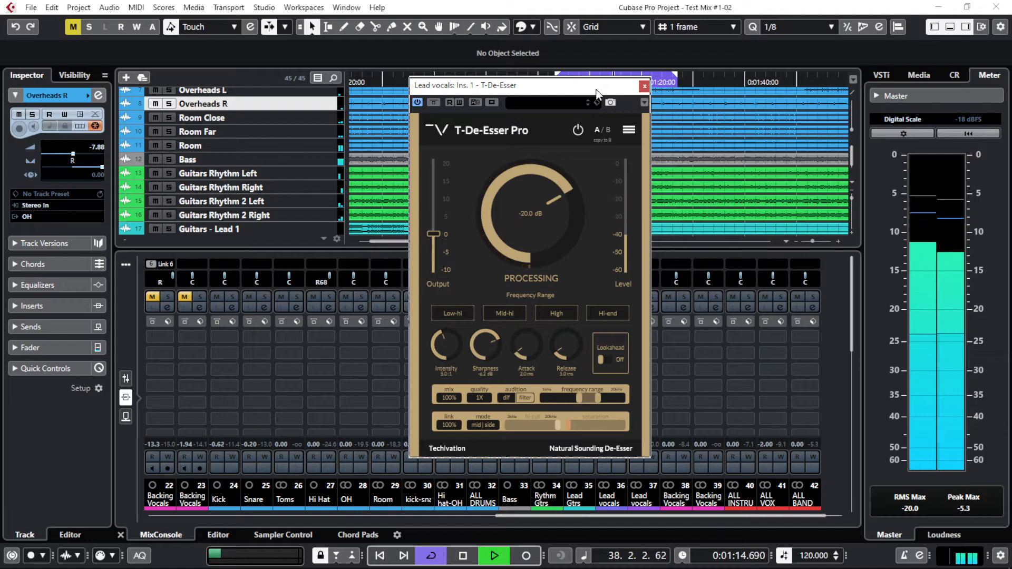
{"action": "left_click_drag", "start_coordinate": [596, 91], "coordinate": [334, 74]}
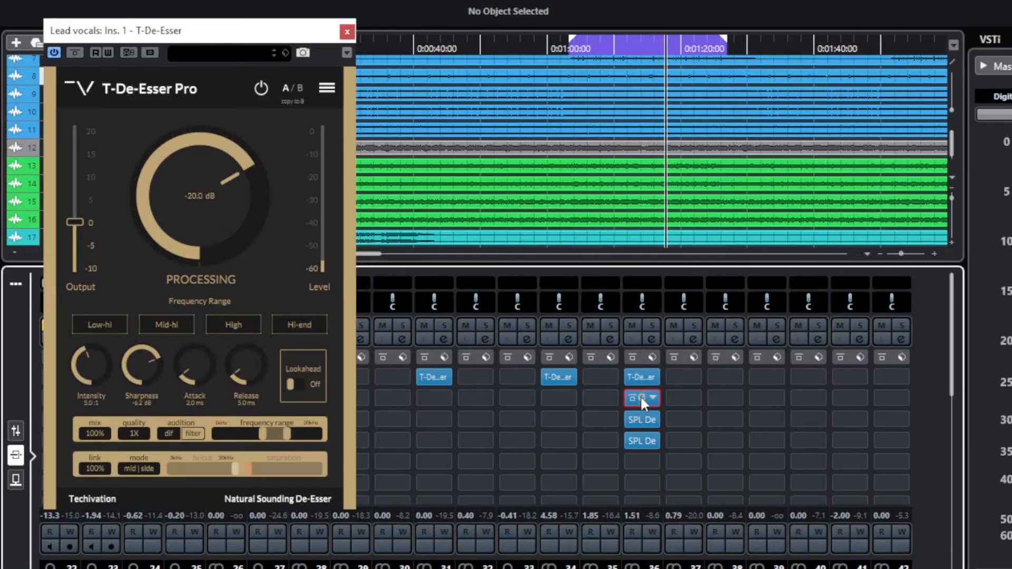
{"action": "left_click", "coordinate": [640, 396]}
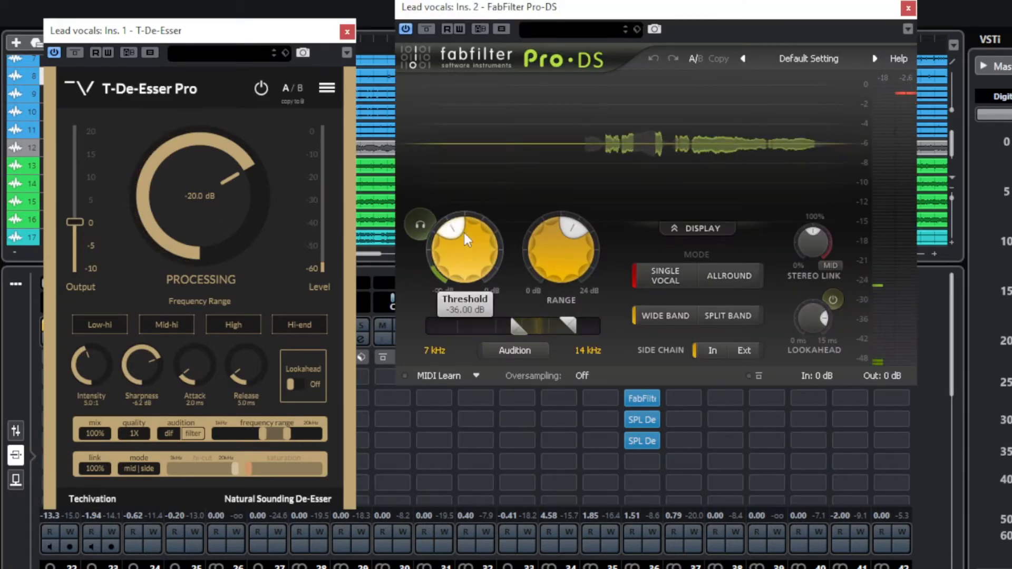
- Set the Pro-DS range to 4.13 dB, narrow its band to 7.985–10.51 kHz, and lower the threshold slightly
{"action": "mouse_move", "coordinate": [563, 251]}
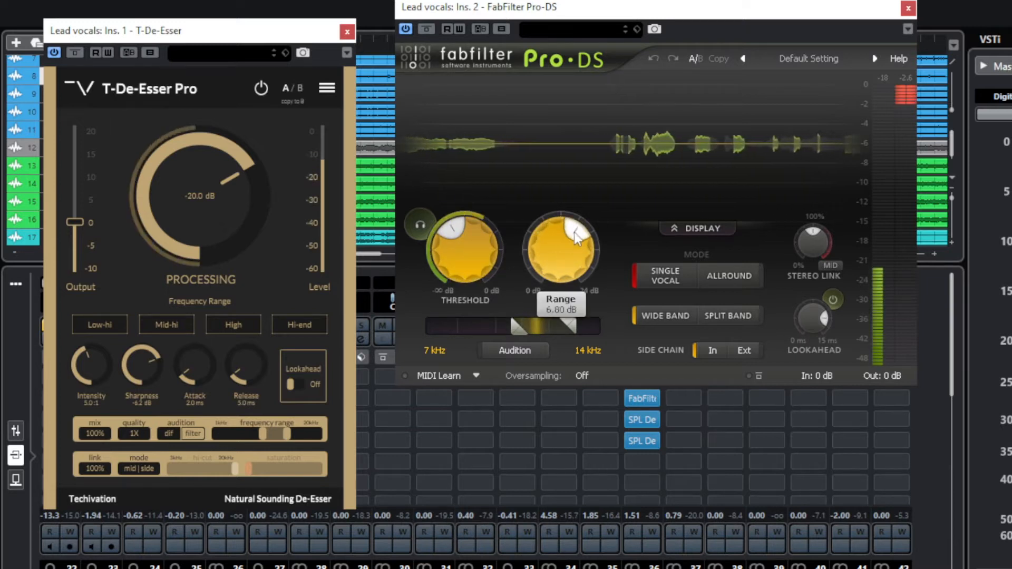
{"action": "left_click_drag", "start_coordinate": [517, 328], "coordinate": [540, 327]}
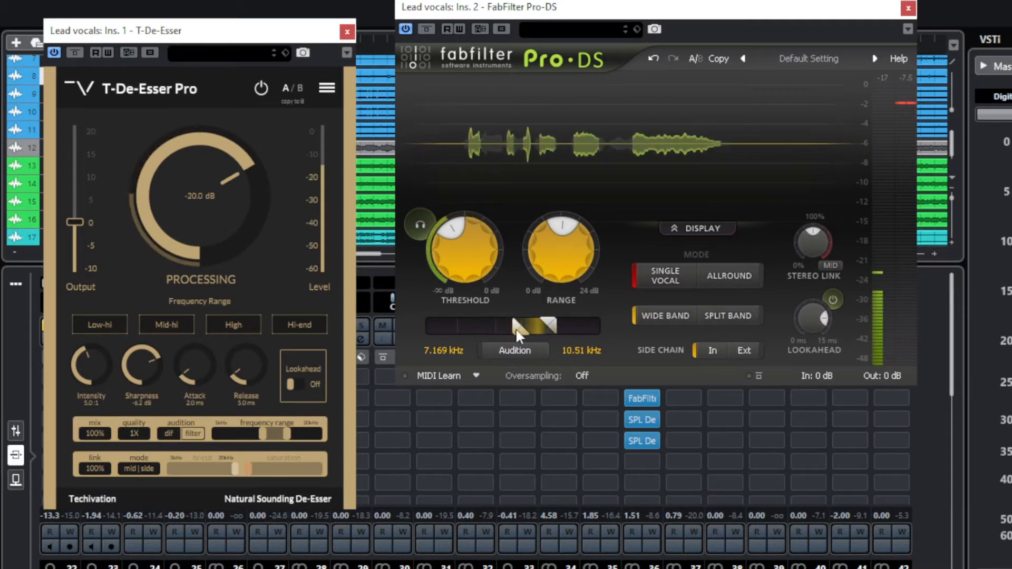
{"action": "left_click_drag", "start_coordinate": [516, 328], "coordinate": [533, 324]}
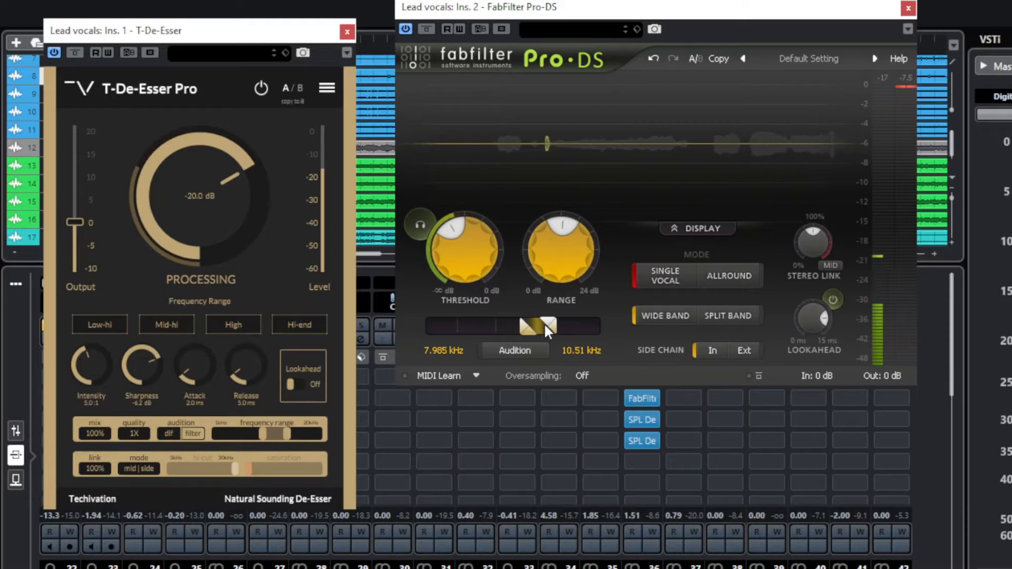
{"action": "mouse_move", "coordinate": [462, 247]}
{"action": "left_mouse_down"}
{"action": "mouse_move", "coordinate": [462, 229]}
{"action": "mouse_move", "coordinate": [460, 246]}
{"action": "left_mouse_up"}
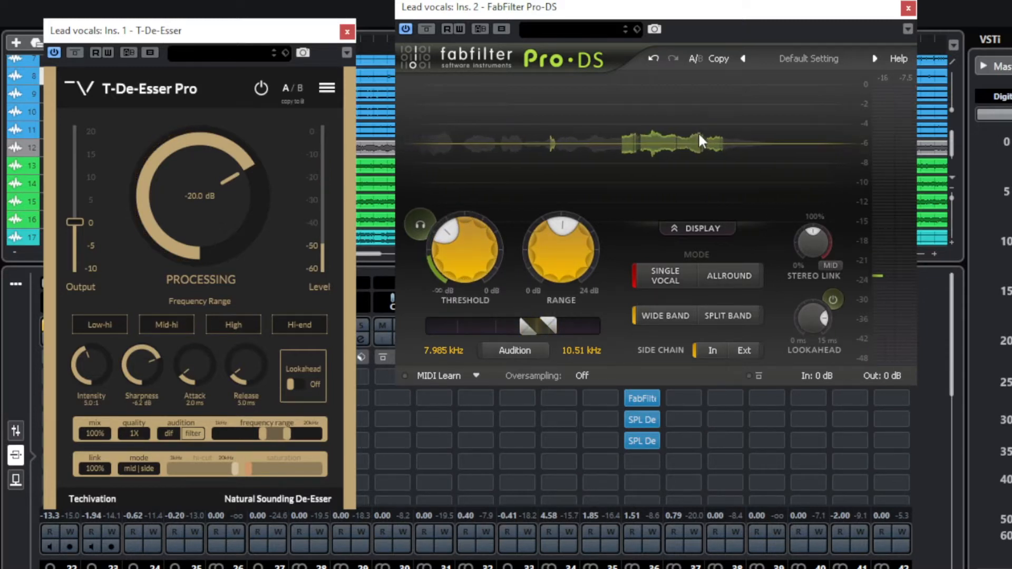
- Turn on the Pro-DS headphone monitoring beside the threshold and briefly audition the filtered side-chain band
{"action": "left_click", "coordinate": [420, 225]}
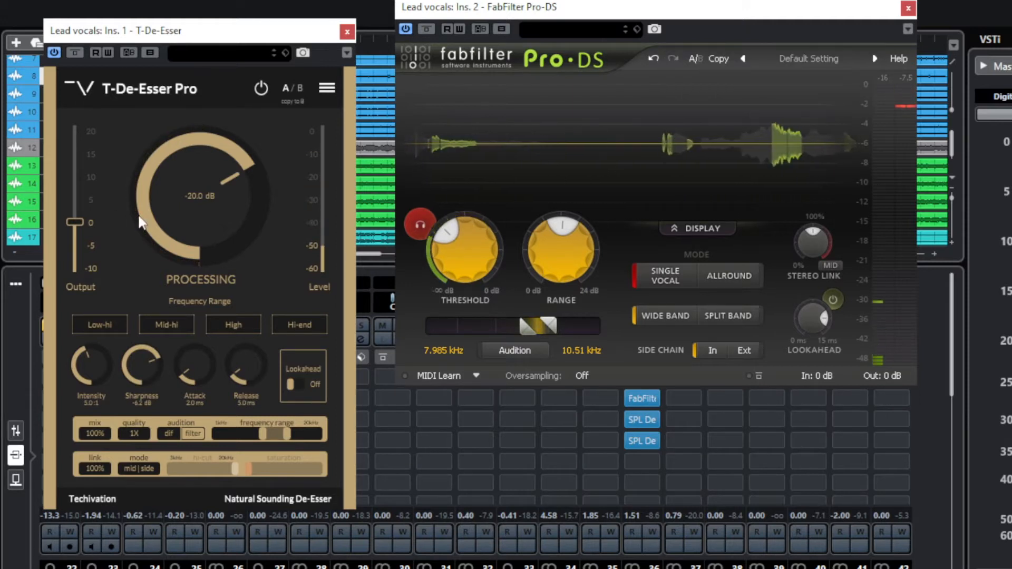
{"action": "mouse_move", "coordinate": [571, 248]}
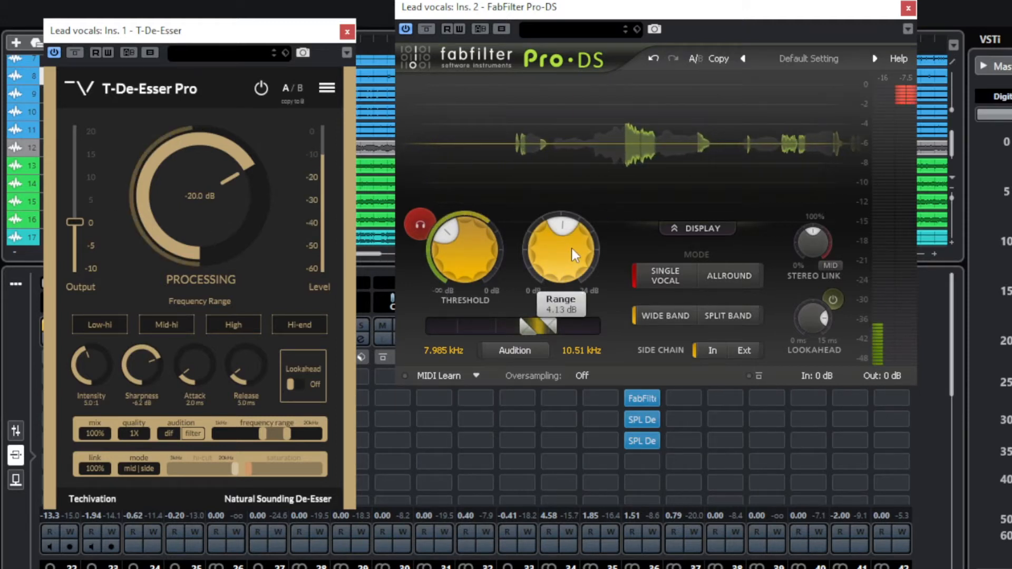
{"action": "left_click", "coordinate": [503, 353]}
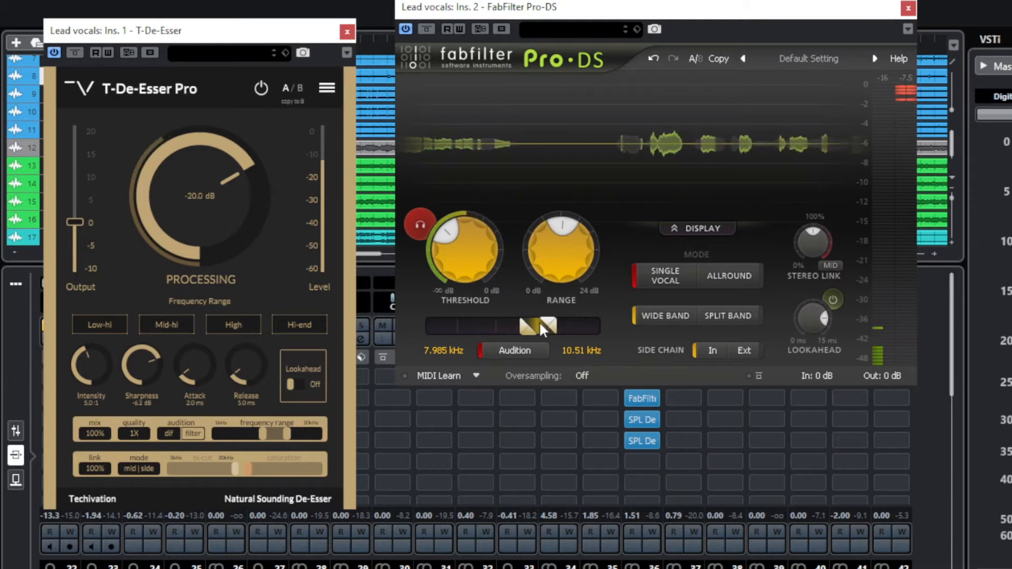
{"action": "mouse_move", "coordinate": [282, 441]}
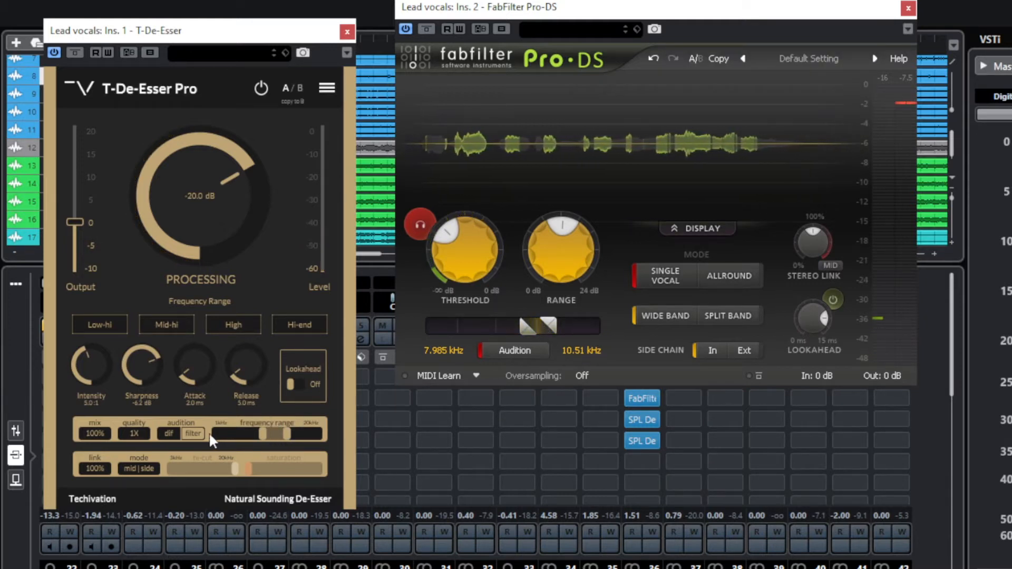
{"action": "left_click", "coordinate": [527, 353]}
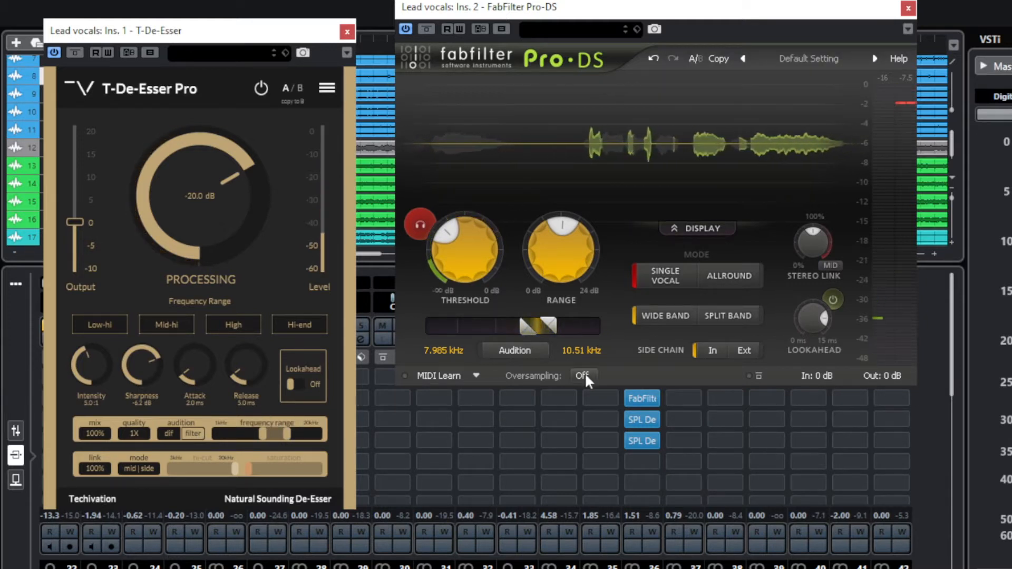
- Compare the oversampling options of Pro-DS with the quality options of T-De-Esser Pro
{"action": "left_click", "coordinate": [582, 375]}
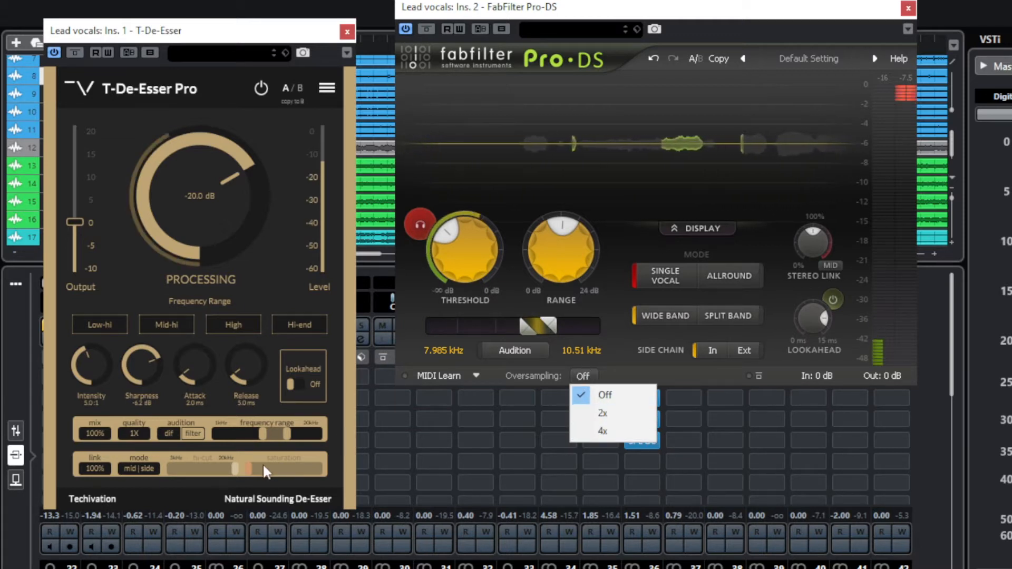
{"action": "left_click", "coordinate": [140, 435]}
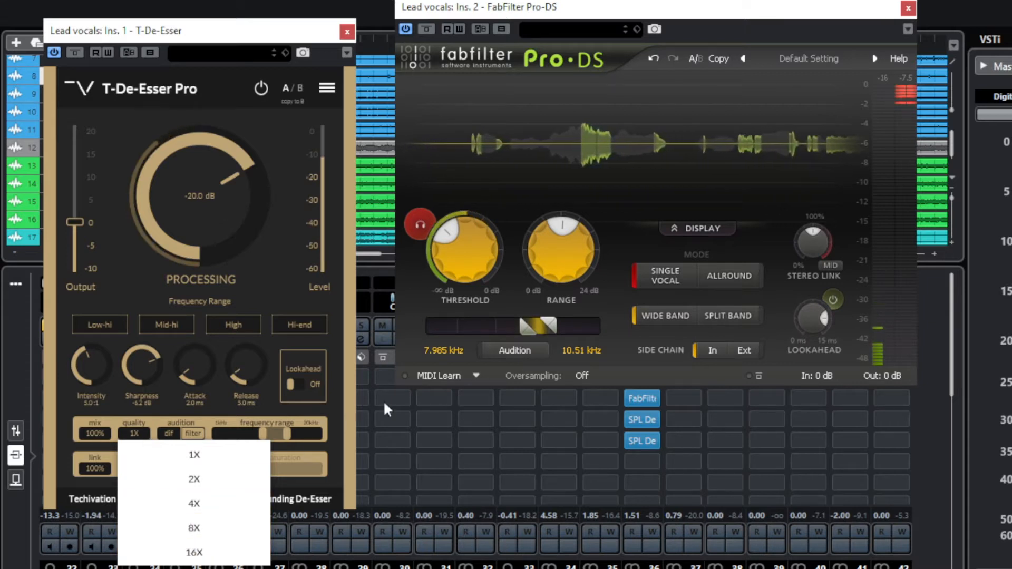
- Keep Pro-DS in Single Vocal mode and set its stereo link option to Side
{"action": "left_click", "coordinate": [670, 278]}
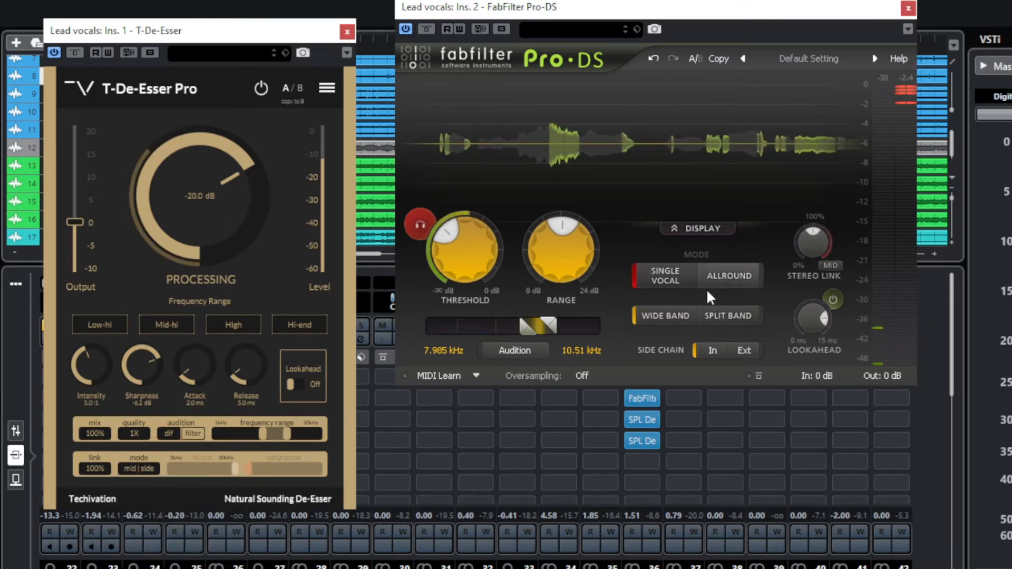
{"action": "mouse_move", "coordinate": [667, 276]}
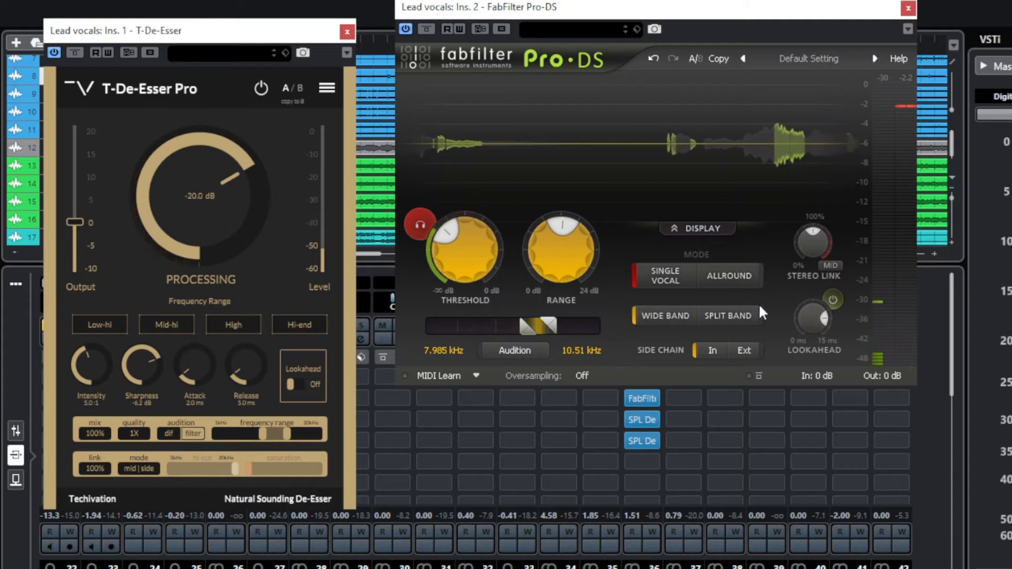
{"action": "mouse_move", "coordinate": [818, 318]}
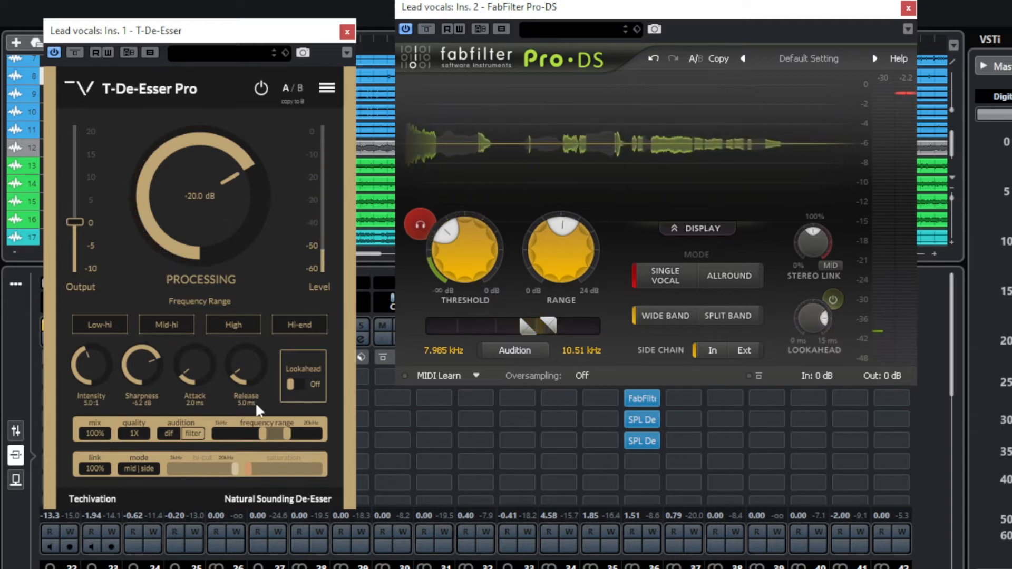
{"action": "left_click", "coordinate": [831, 266]}
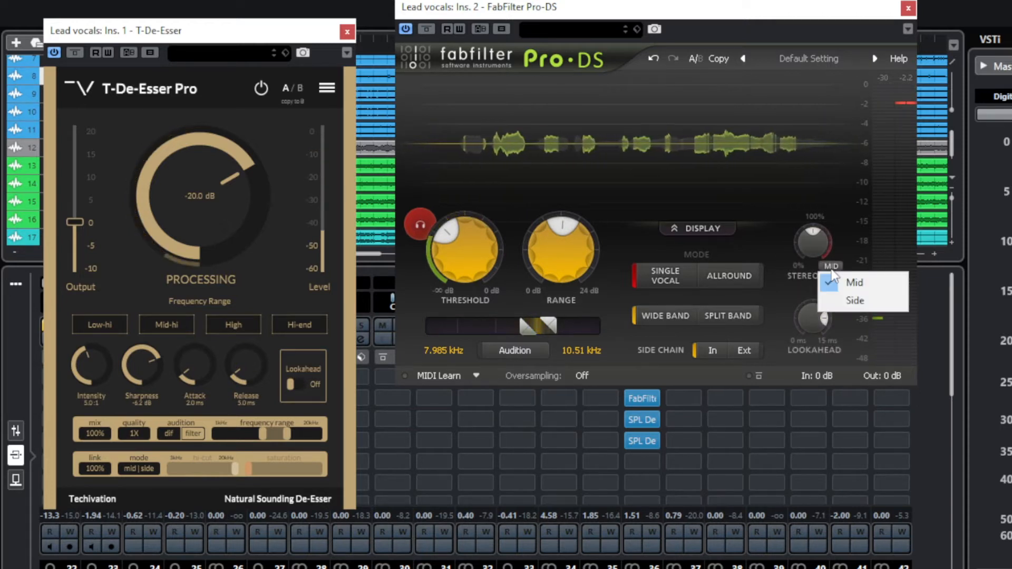
{"action": "left_click", "coordinate": [842, 303]}
- On the SPL De-Esser in the third insert, raise S-Reduction slightly and turn off Auto Threshold
{"action": "mouse_move", "coordinate": [881, 348]}
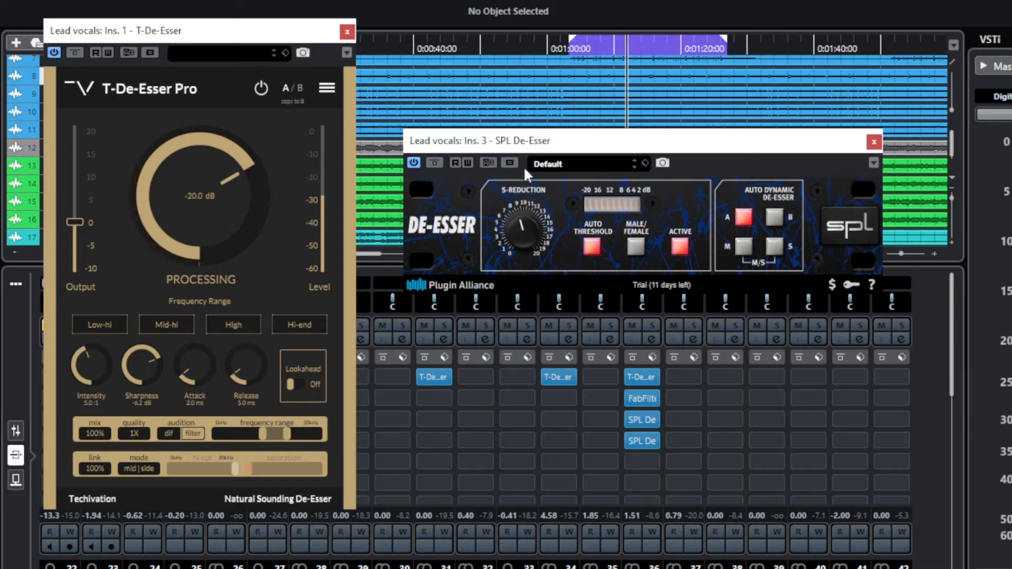
{"action": "left_click_drag", "start_coordinate": [525, 174], "coordinate": [528, 165]}
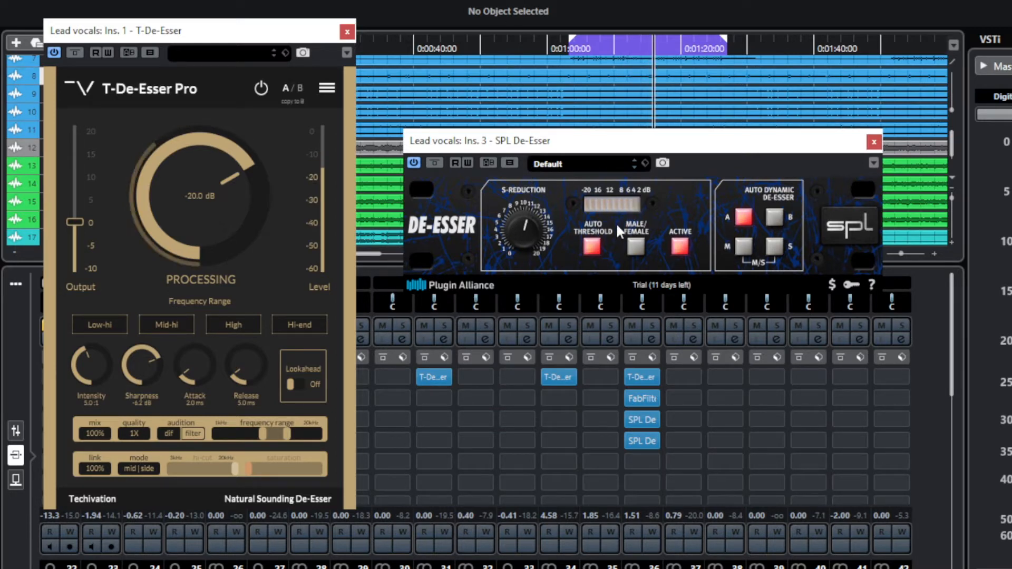
{"action": "left_click", "coordinate": [591, 246]}
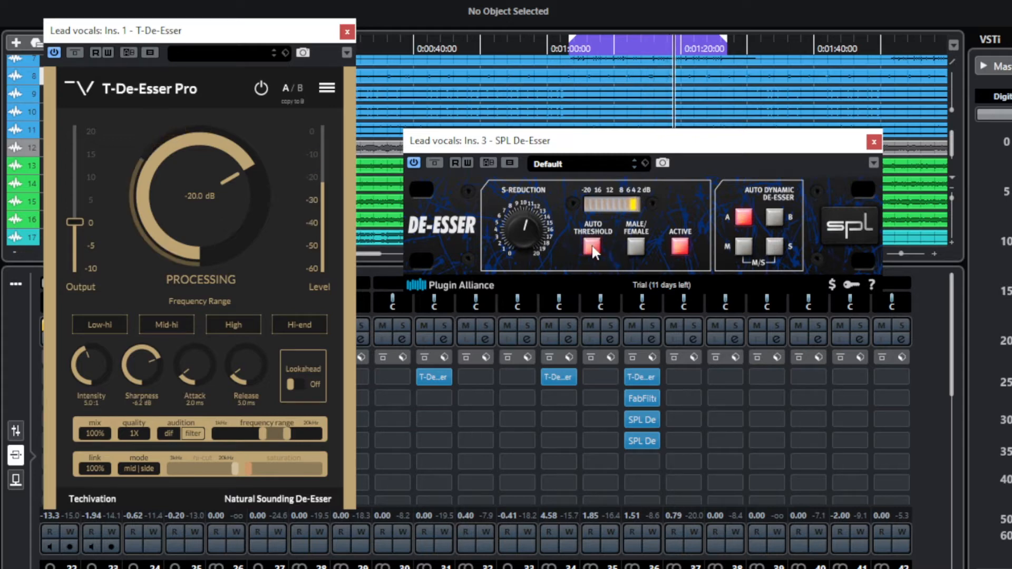
- Try the SPL De-Esser's Male/Female and Active switches and its S, M and B settings, returning to A
{"action": "left_click", "coordinate": [636, 247]}
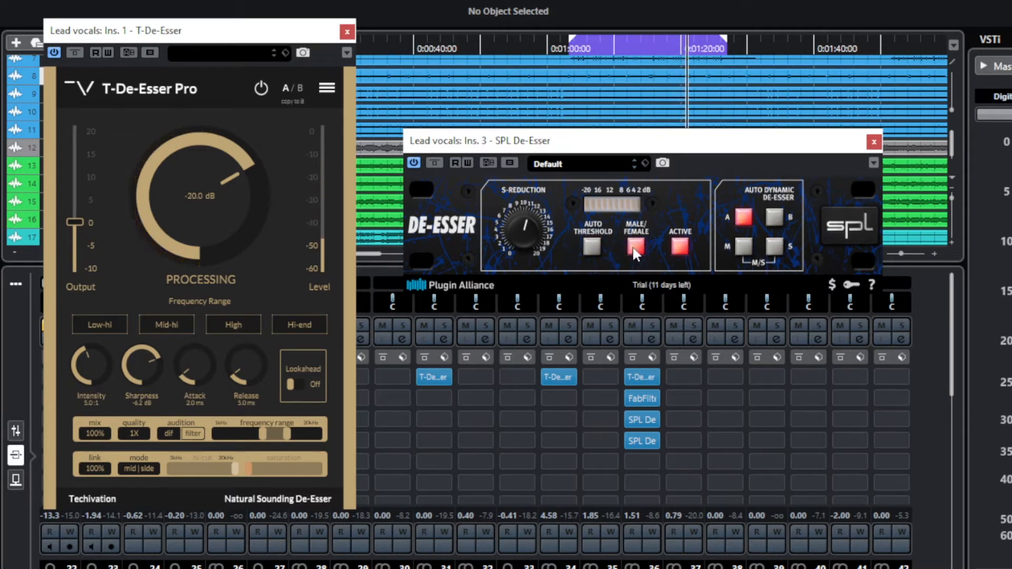
{"action": "left_click", "coordinate": [636, 247]}
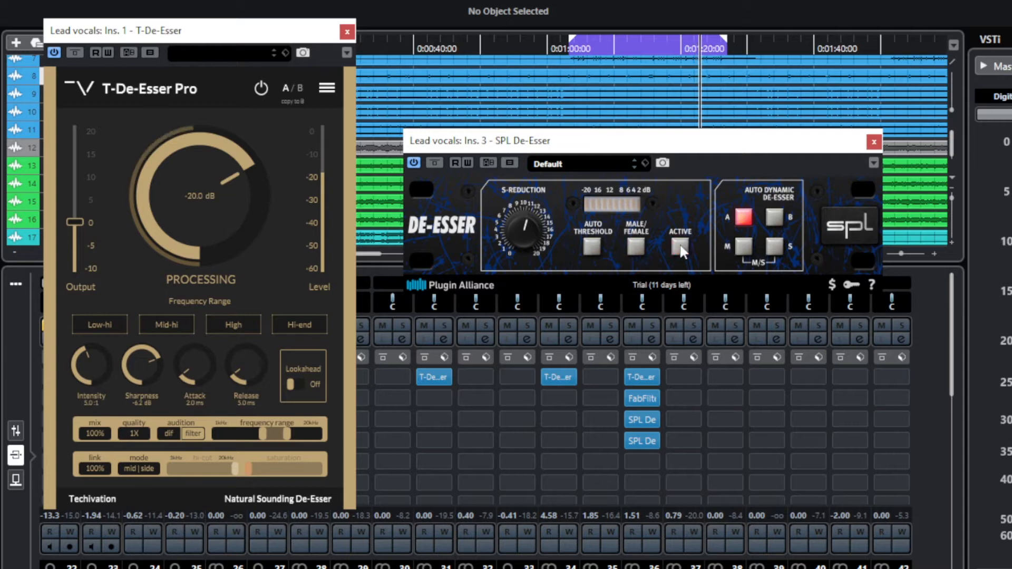
{"action": "left_click", "coordinate": [776, 250]}
{"action": "left_click", "coordinate": [745, 251]}
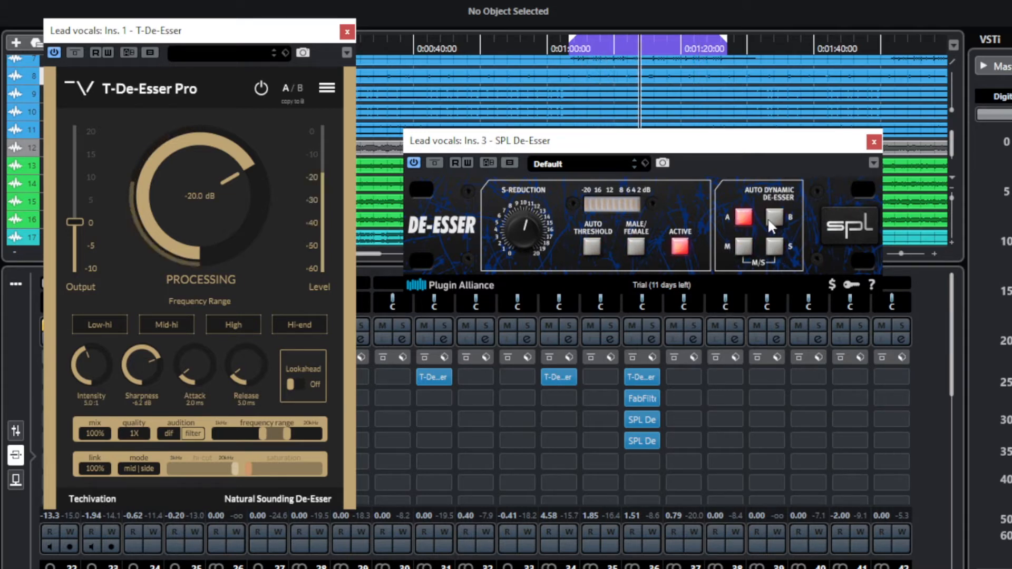
{"action": "left_click", "coordinate": [773, 221]}
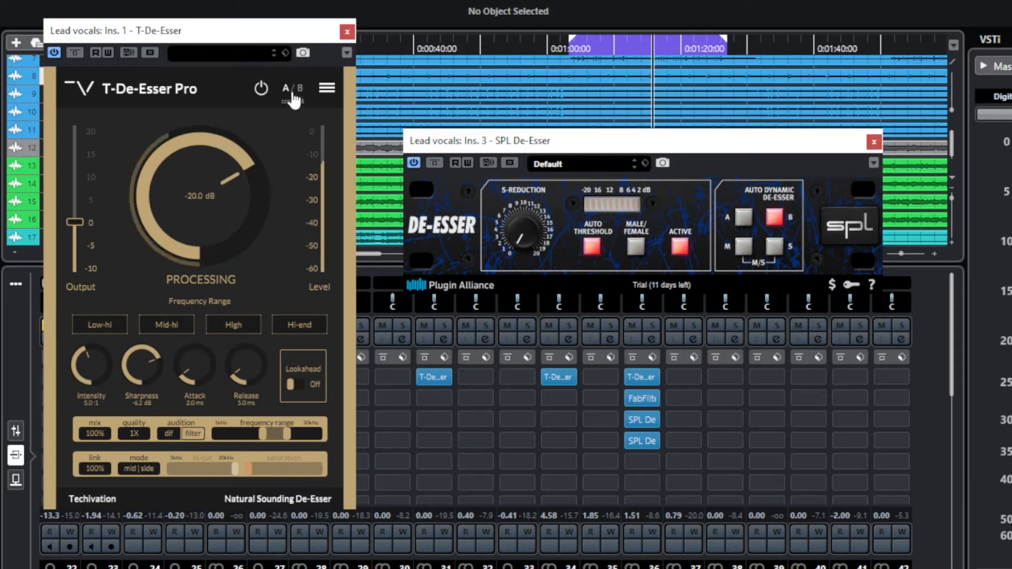
{"action": "left_click", "coordinate": [744, 218]}
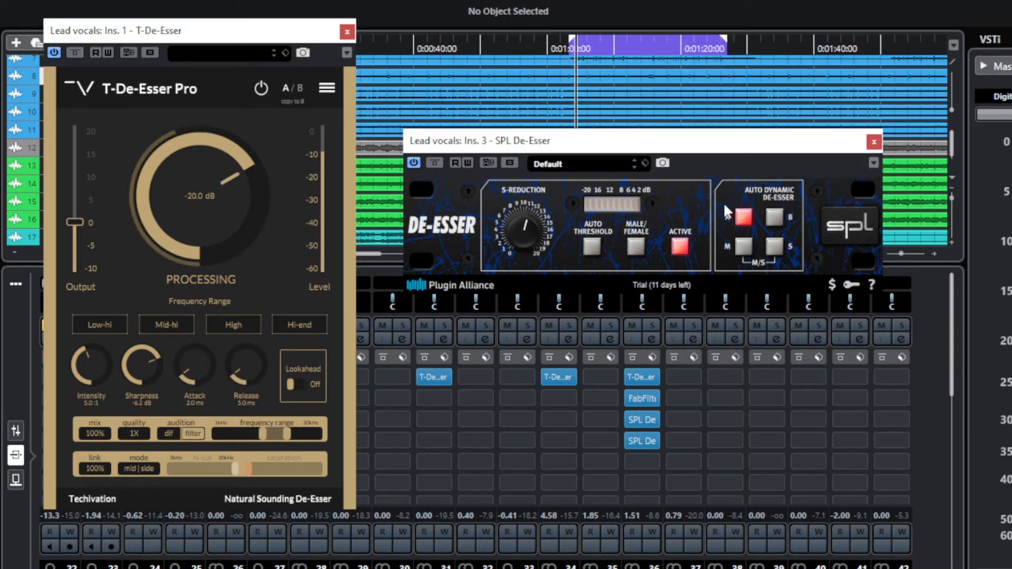
- Open the SPL De-Esser Dual-Band in the fourth Lead vocals insert, raise High S-Reduction, and try its Male/Female switch and Low S-Reduction
{"action": "left_click", "coordinate": [642, 441]}
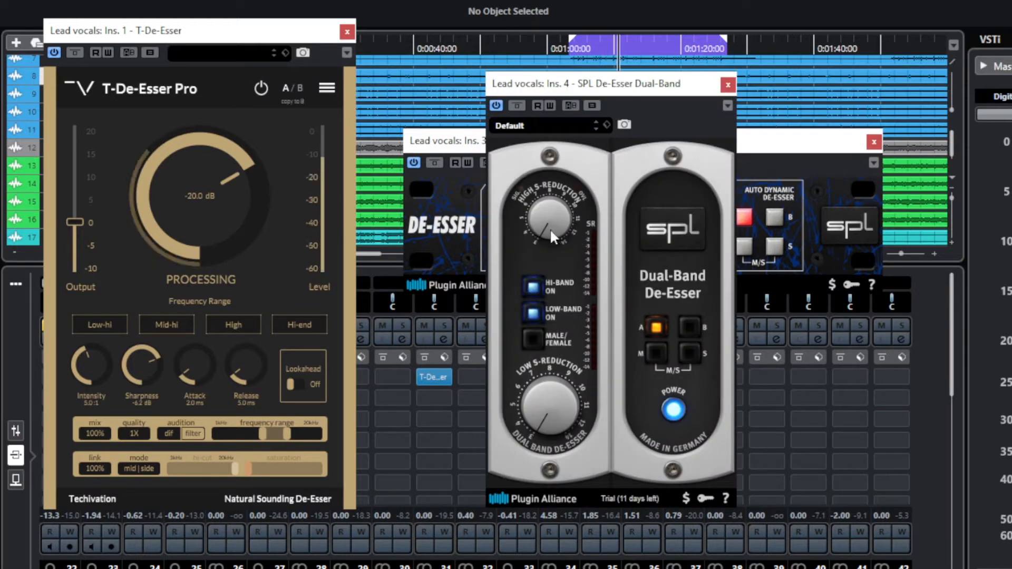
{"action": "left_click_drag", "start_coordinate": [551, 234], "coordinate": [554, 130]}
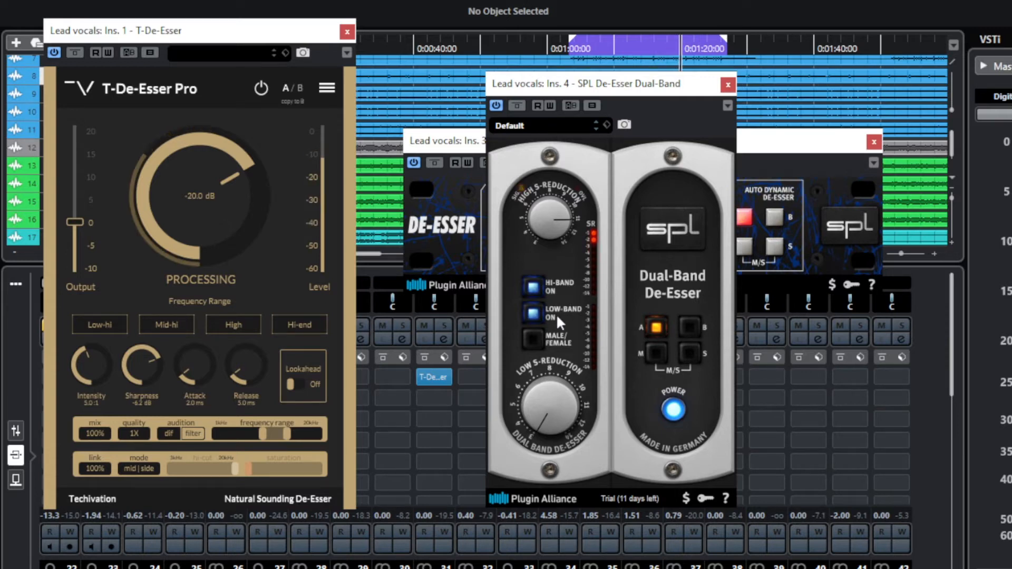
{"action": "left_click", "coordinate": [535, 341]}
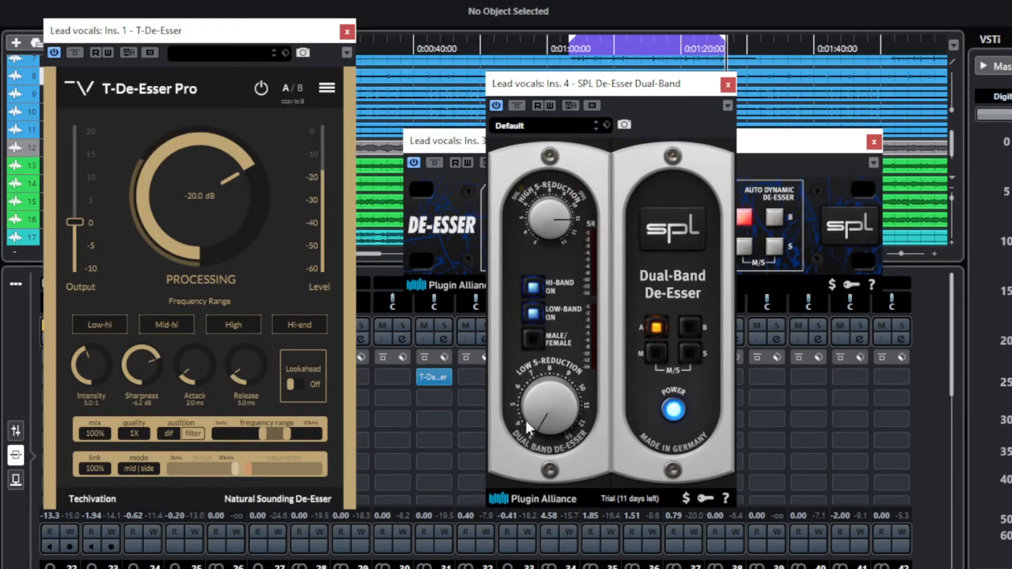
{"action": "left_click_drag", "start_coordinate": [548, 397], "coordinate": [542, 406]}
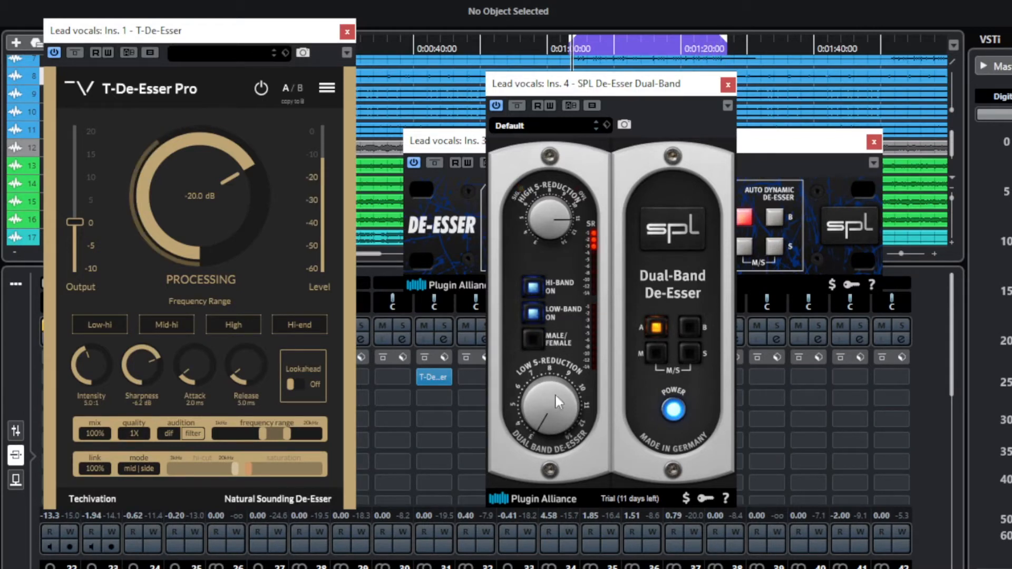
- Try the Dual-Band De-Esser's M and S switches and toggle its power off and on again
{"action": "left_click", "coordinate": [654, 355]}
{"action": "left_click", "coordinate": [688, 354]}
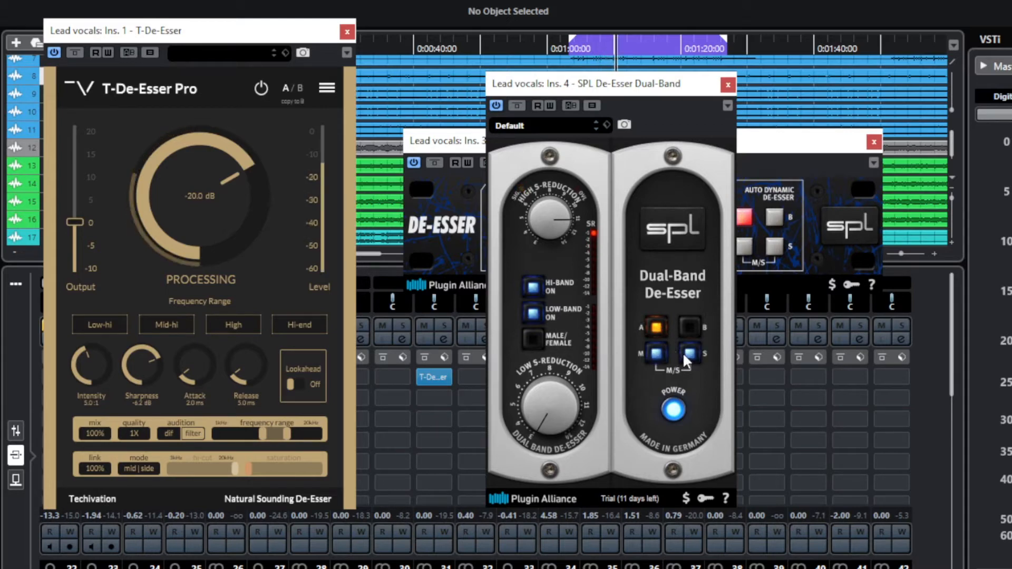
{"action": "left_click", "coordinate": [674, 413]}
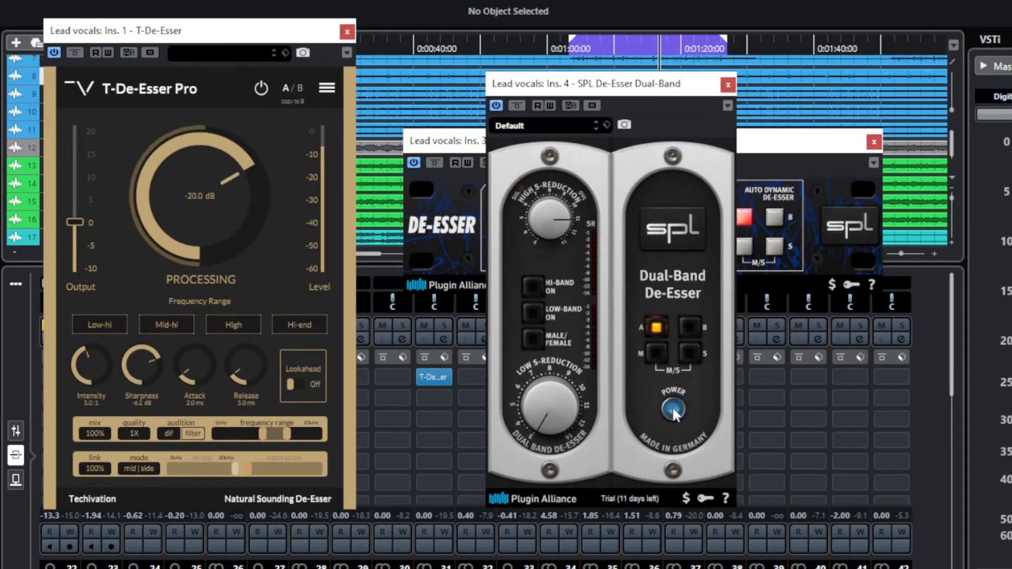
{"action": "left_click", "coordinate": [674, 414]}
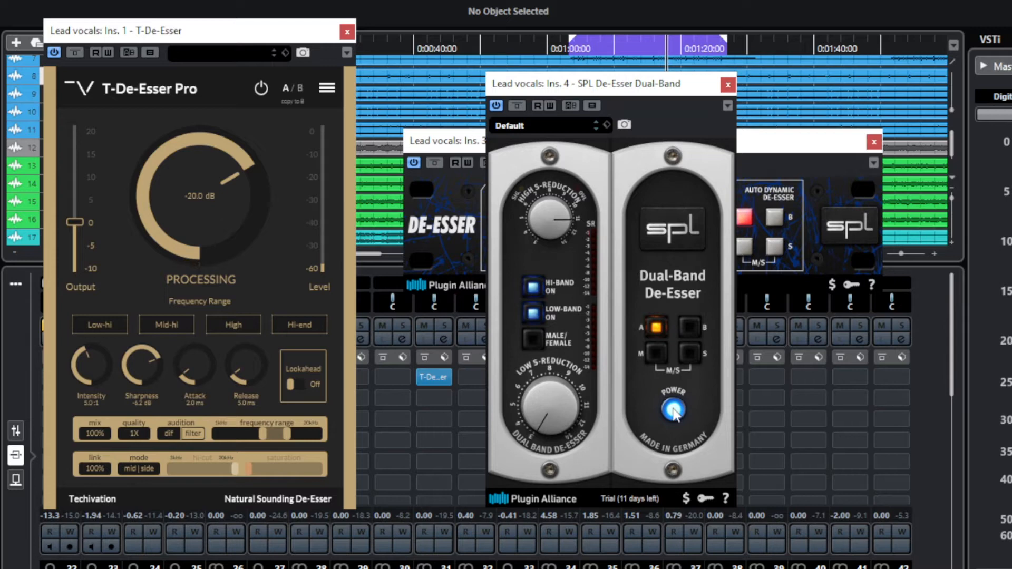
- Close the Dual-Band De-Esser and T-De-Esser windows to uncover the mixer
{"action": "left_click", "coordinate": [728, 86]}
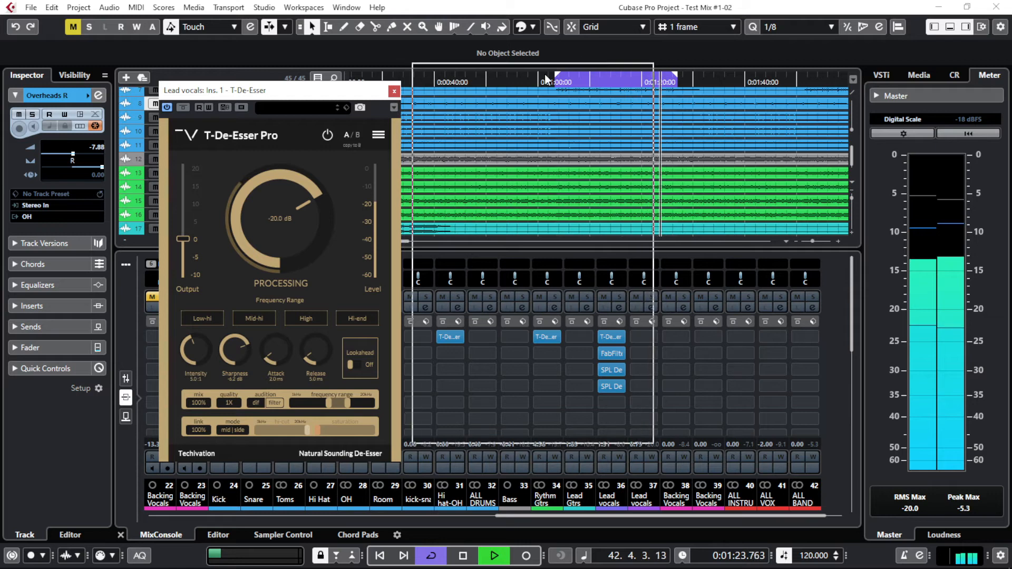
{"action": "left_click_drag", "start_coordinate": [547, 79], "coordinate": [552, 76]}
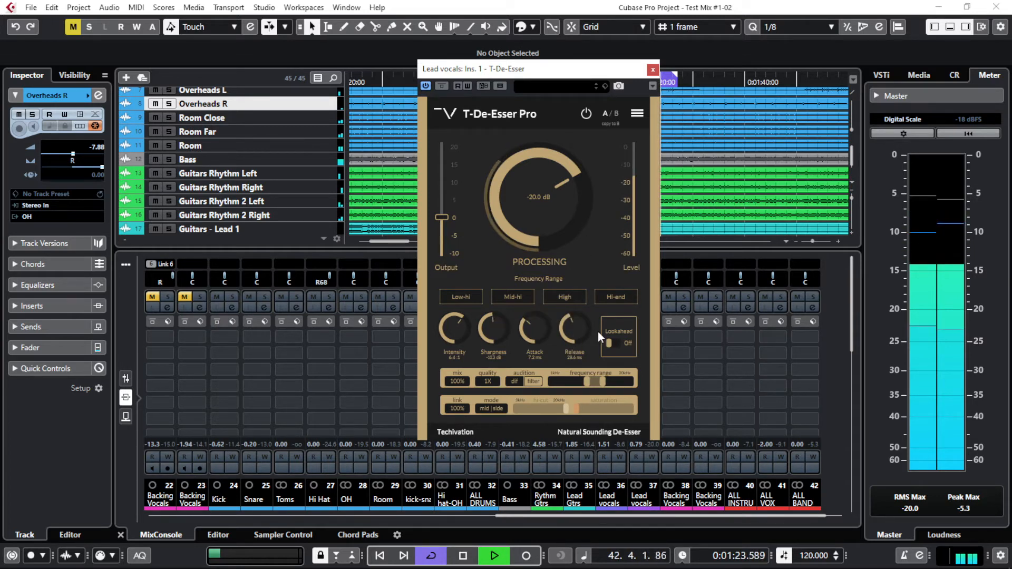
{"action": "left_click", "coordinate": [652, 70]}
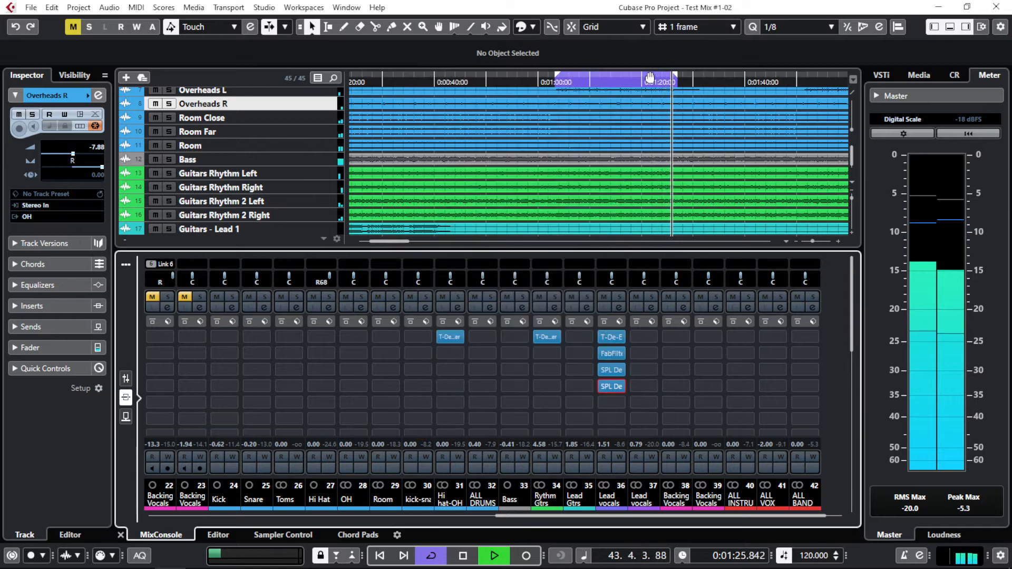
- Select the Lead vocals, Rythm Gtrs and Hi hat-OH channels in turn to point out where de-essers are inserted
{"action": "left_click", "coordinate": [608, 503]}
{"action": "left_click", "coordinate": [545, 501]}
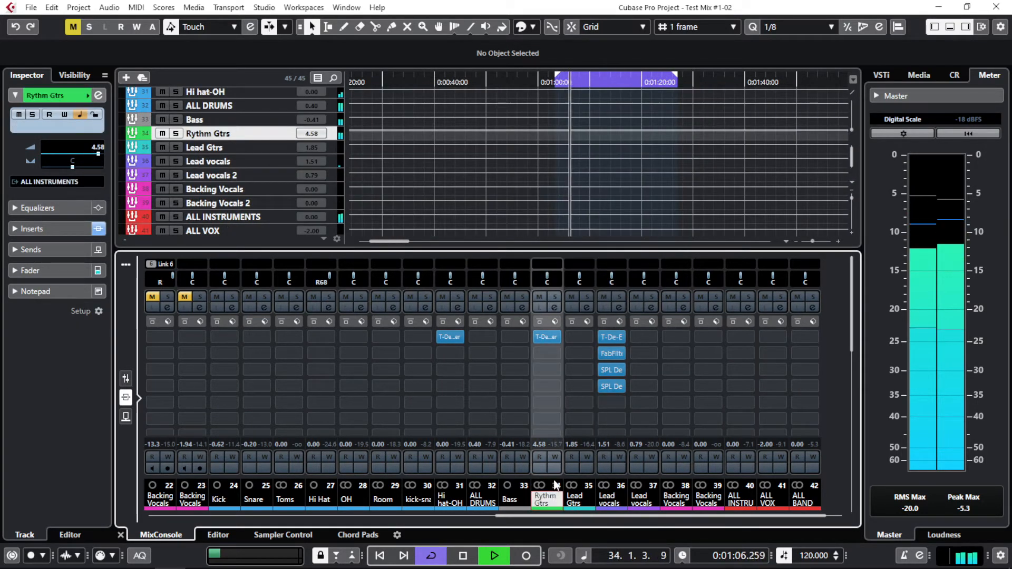
{"action": "left_click", "coordinate": [460, 500]}
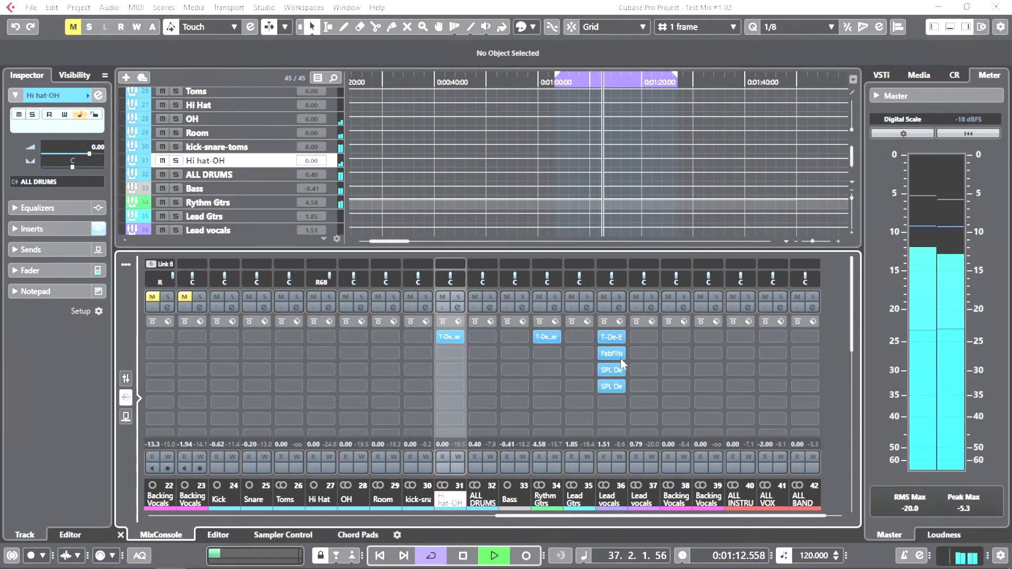
- Solo the Lead vocals channel and audition the filter of its T-De-Esser Pro
{"action": "left_click", "coordinate": [612, 337]}
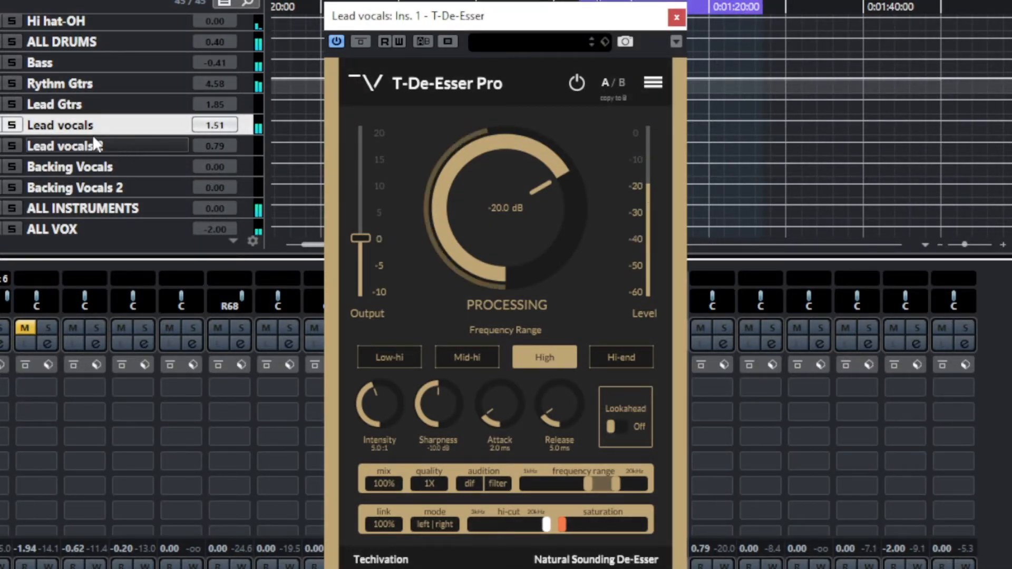
{"action": "left_click", "coordinate": [11, 125]}
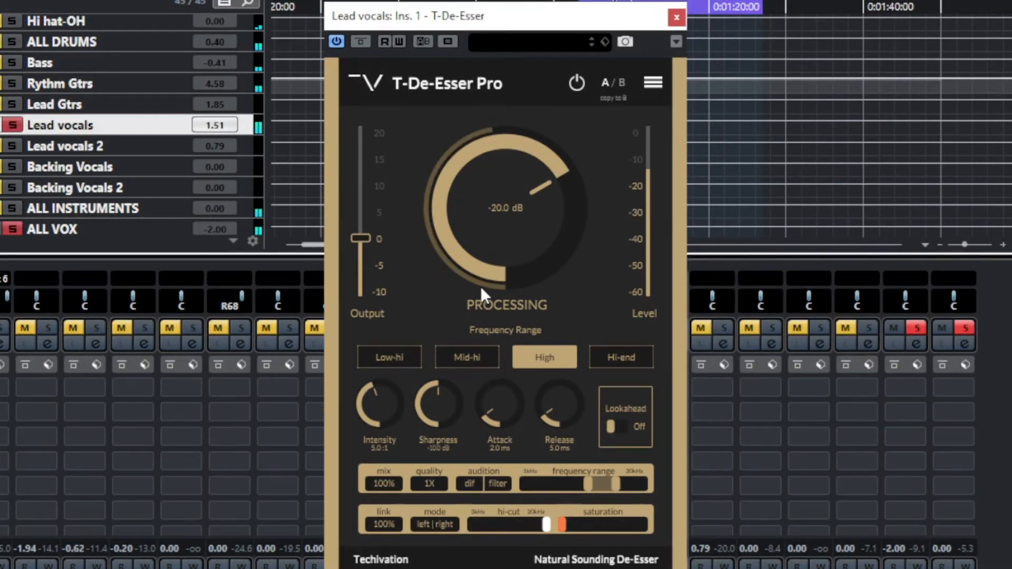
{"action": "left_click", "coordinate": [497, 483]}
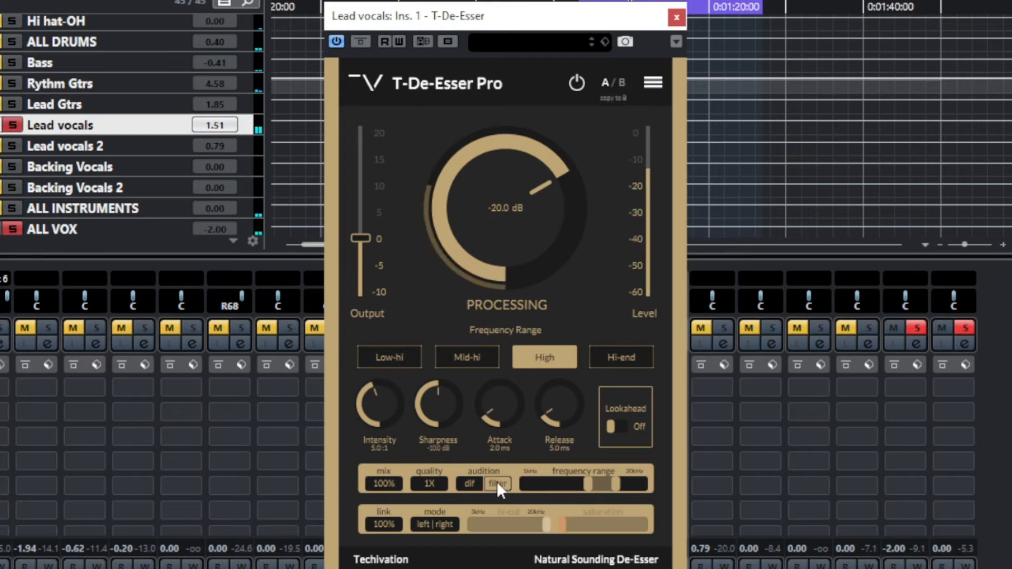
- Raise the lower frequency limit to 5.7 kHz, audition the Low-hi, Mid-hi, High and Hi-end presets, and return to High
{"action": "left_click_drag", "start_coordinate": [589, 483], "coordinate": [592, 483]}
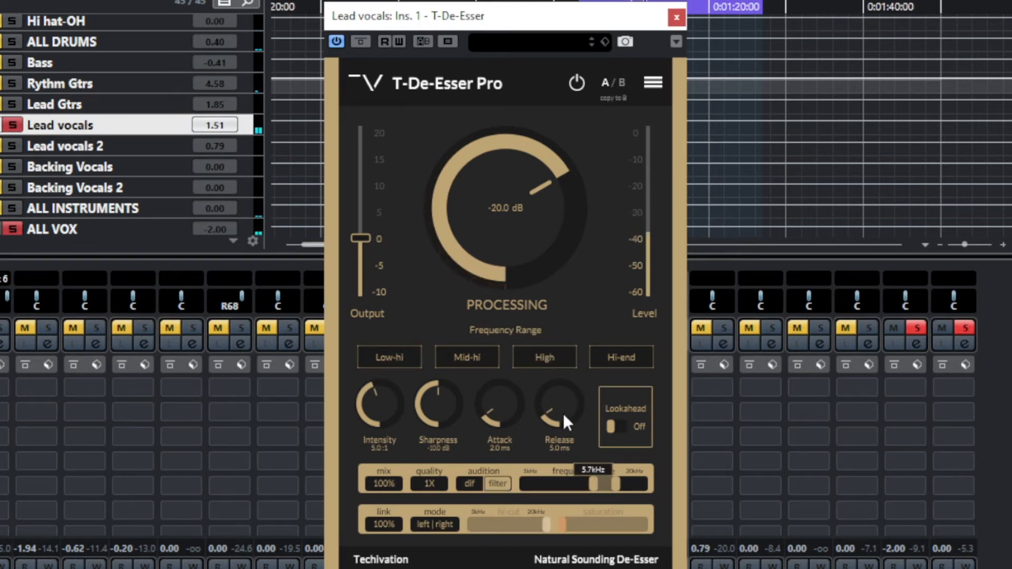
{"action": "left_click", "coordinate": [407, 356]}
{"action": "left_click", "coordinate": [461, 358]}
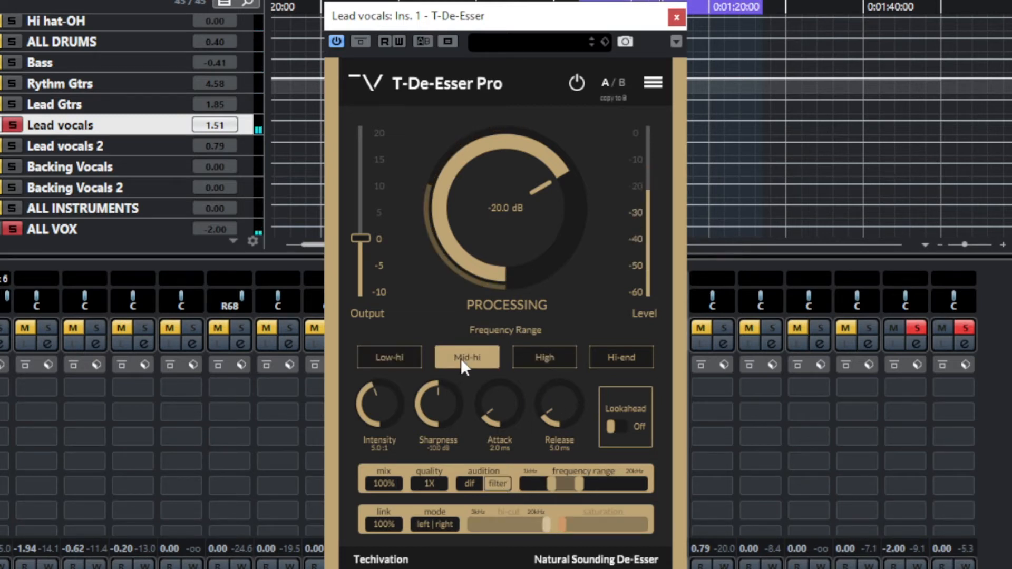
{"action": "left_click", "coordinate": [542, 360]}
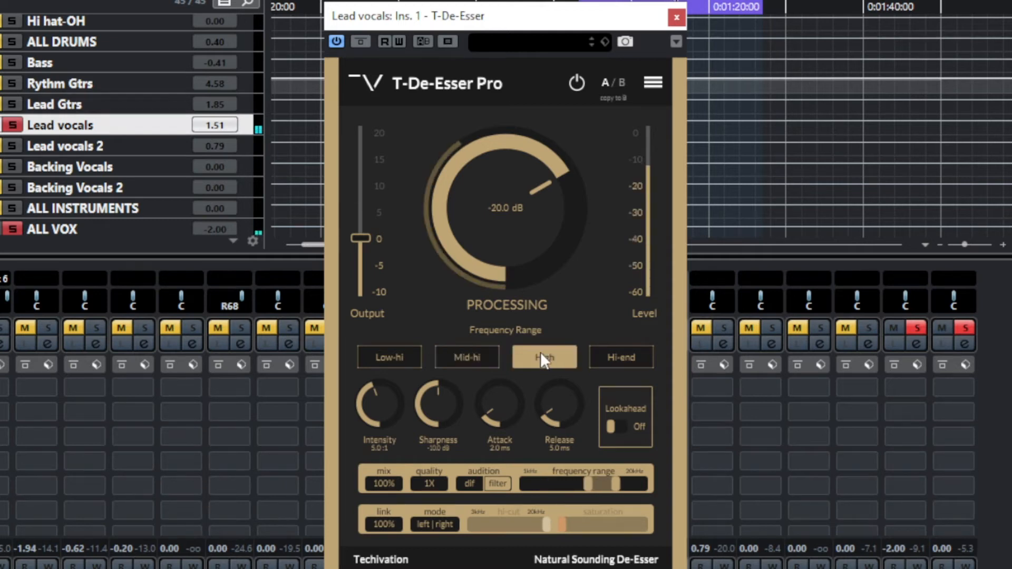
{"action": "left_click", "coordinate": [621, 358]}
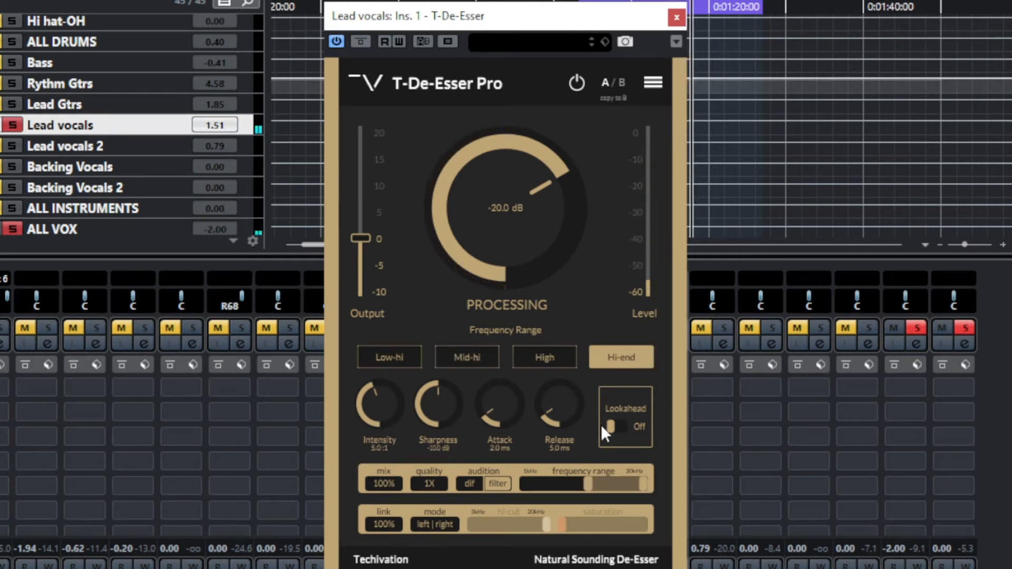
{"action": "left_click", "coordinate": [559, 356]}
- Try different frequency limits around the High preset, leave the lower limit slightly above 5 kHz, and turn off filter audition
{"action": "mouse_move", "coordinate": [593, 481]}
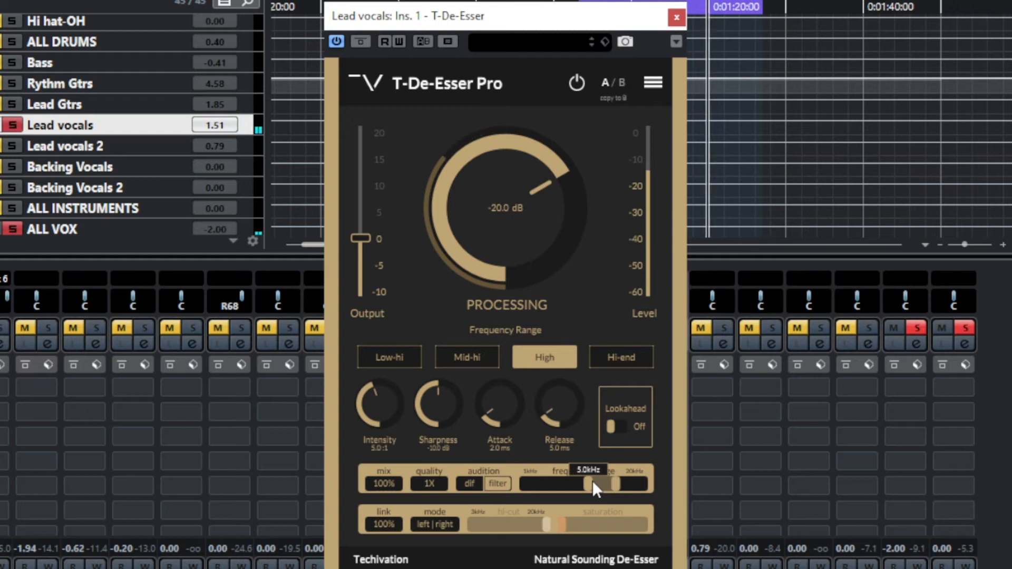
{"action": "left_click_drag", "start_coordinate": [592, 480], "coordinate": [612, 485]}
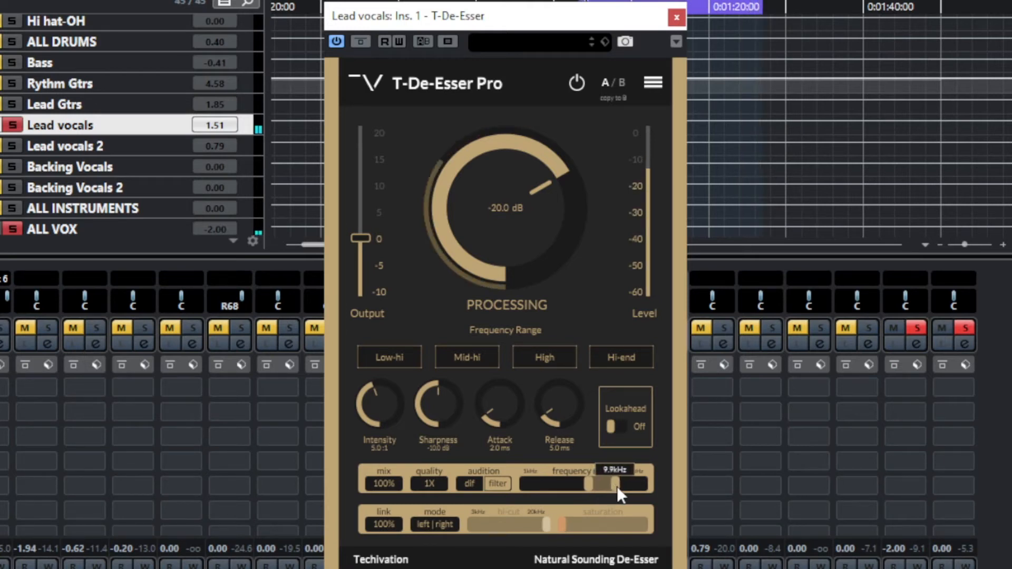
{"action": "left_click", "coordinate": [549, 358]}
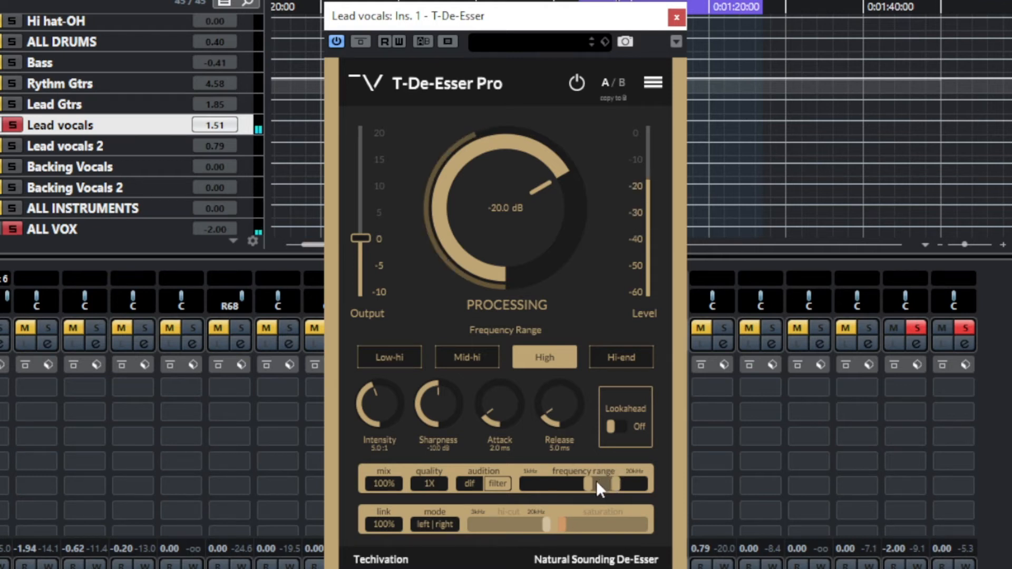
{"action": "left_click_drag", "start_coordinate": [597, 482], "coordinate": [591, 484]}
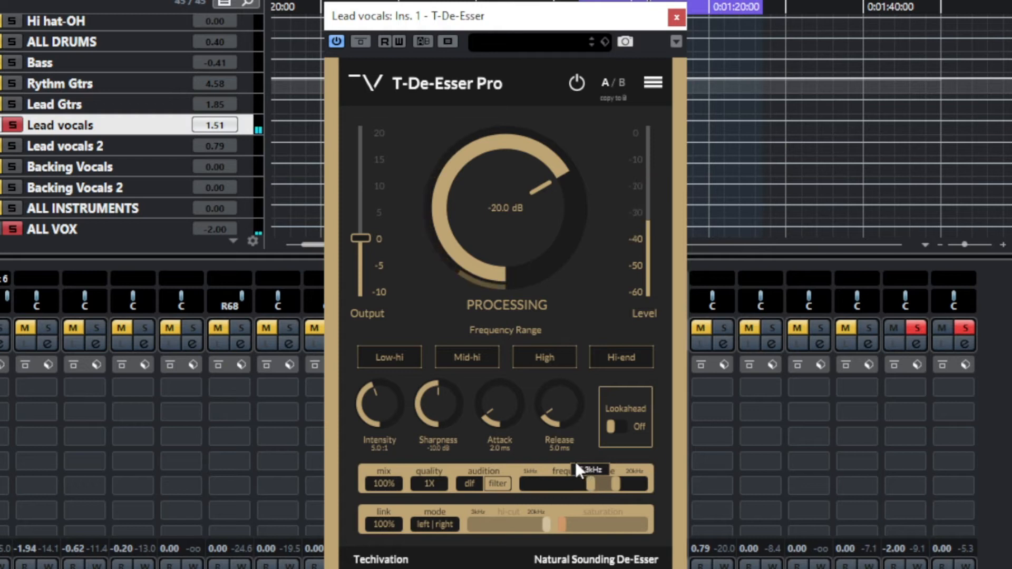
{"action": "left_click", "coordinate": [504, 483]}
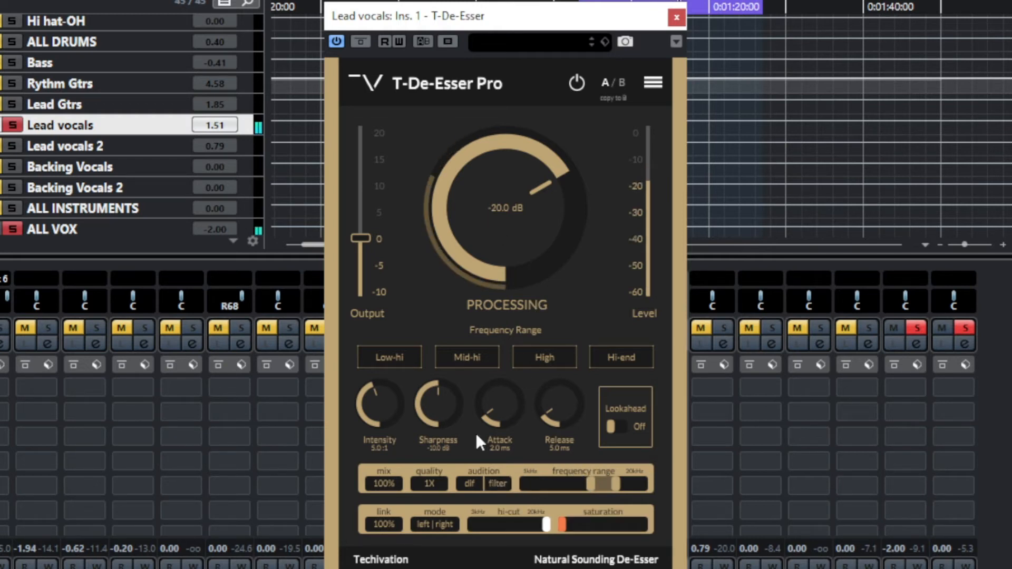
- Set the T-De-Esser Pro's quality to 2X and its processing amount to -38.6 dB
{"action": "left_click", "coordinate": [428, 483]}
{"action": "left_click", "coordinate": [454, 531]}
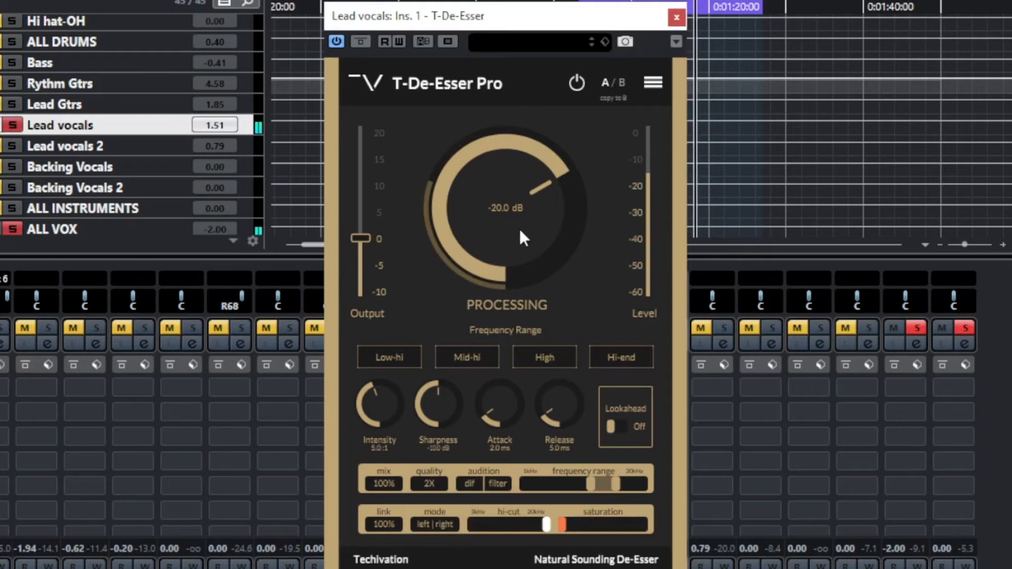
{"action": "left_click_drag", "start_coordinate": [511, 220], "coordinate": [504, 286]}
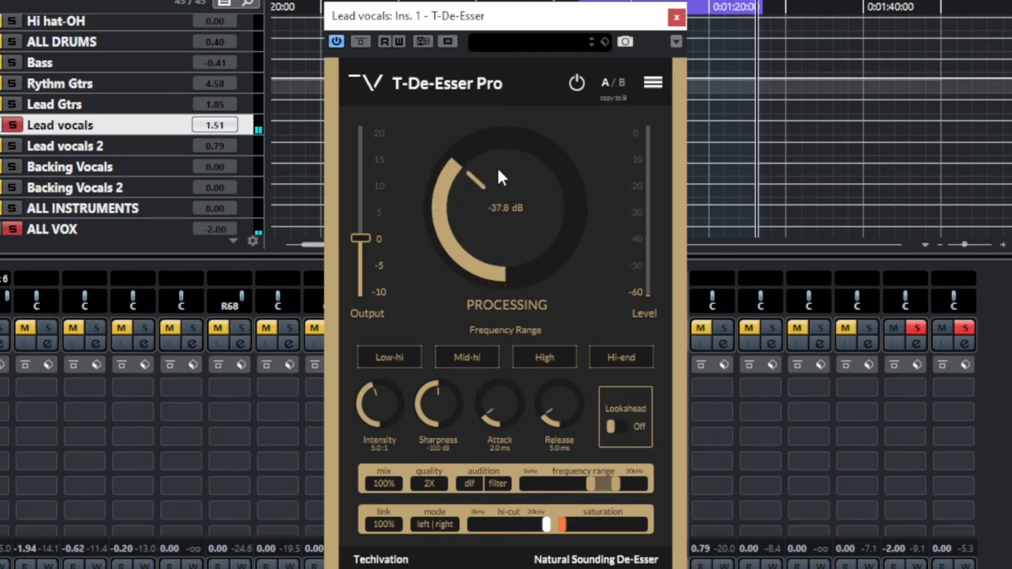
{"action": "left_click_drag", "start_coordinate": [497, 174], "coordinate": [495, 179]}
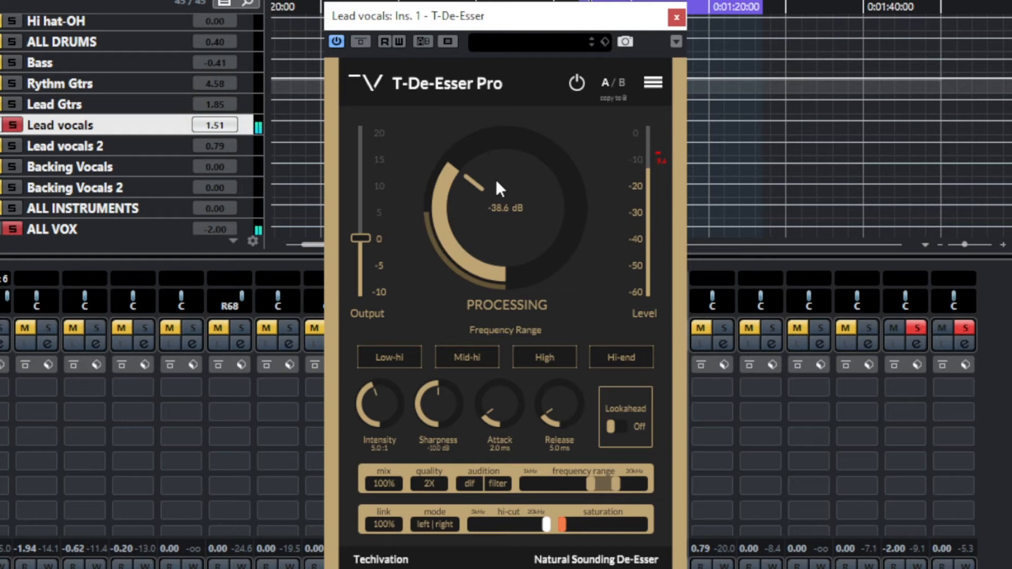
- Audition the difference signal while setting the attack to 5.7 ms and the processing amount to -41.8 dB
{"action": "left_click", "coordinate": [469, 484]}
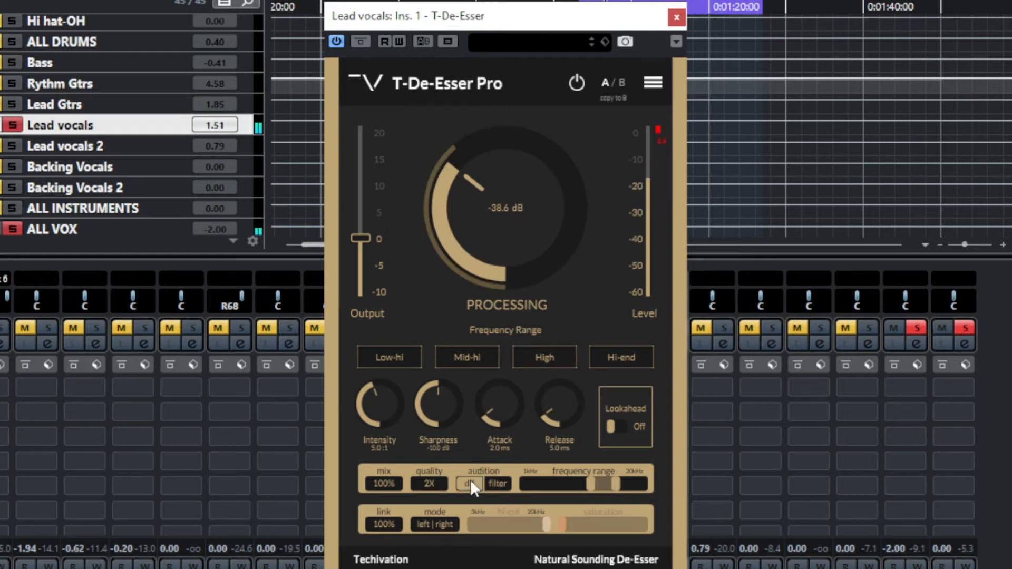
{"action": "left_click_drag", "start_coordinate": [503, 236], "coordinate": [499, 217]}
{"action": "left_click_drag", "start_coordinate": [504, 402], "coordinate": [501, 361]}
{"action": "left_click_drag", "start_coordinate": [499, 233], "coordinate": [502, 265]}
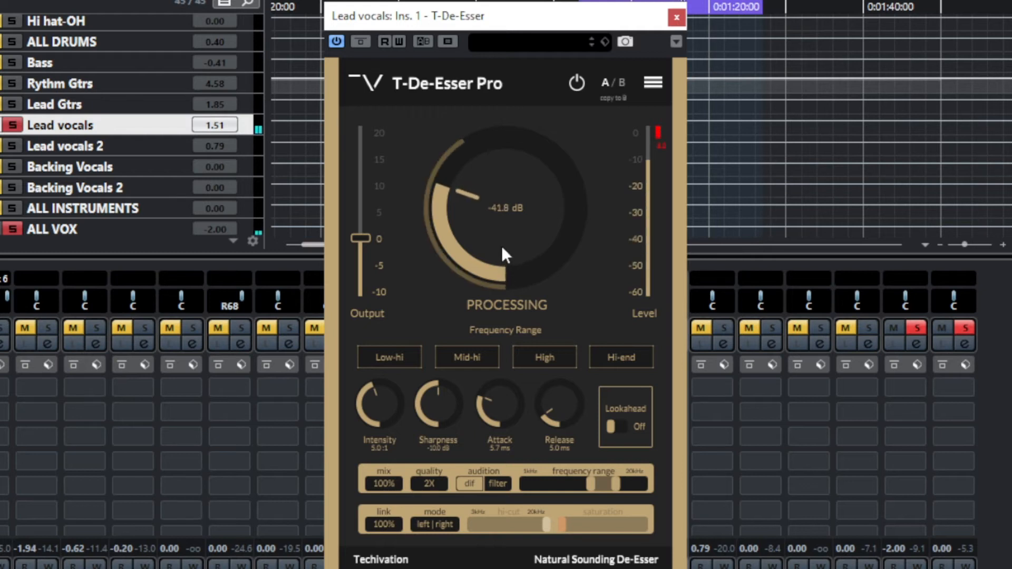
- Turn on Lookahead, set the release to 1.5 ms and fine-tune the processing amount to -42.2 dB
{"action": "left_click", "coordinate": [615, 427]}
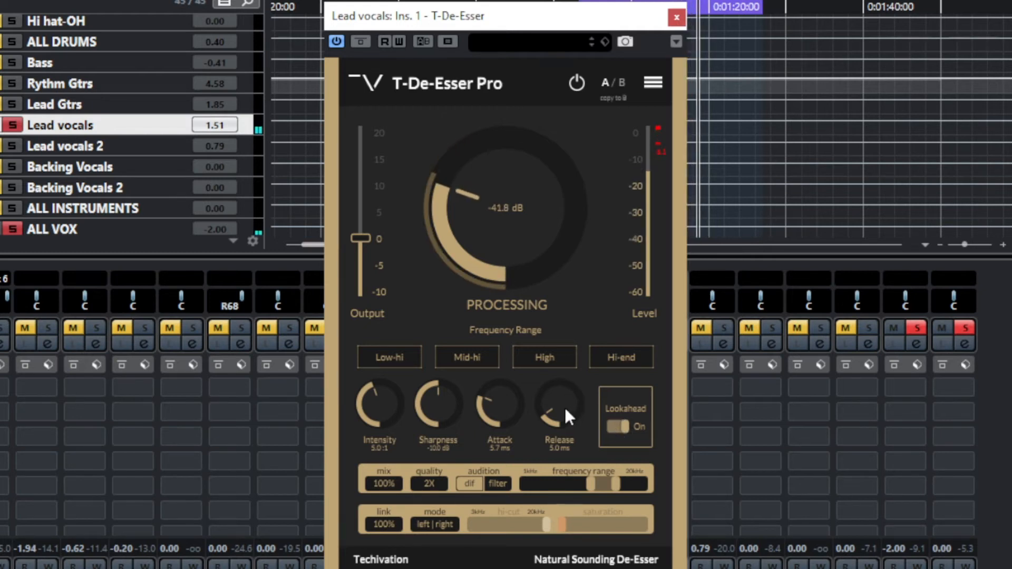
{"action": "left_click_drag", "start_coordinate": [564, 406], "coordinate": [572, 439]}
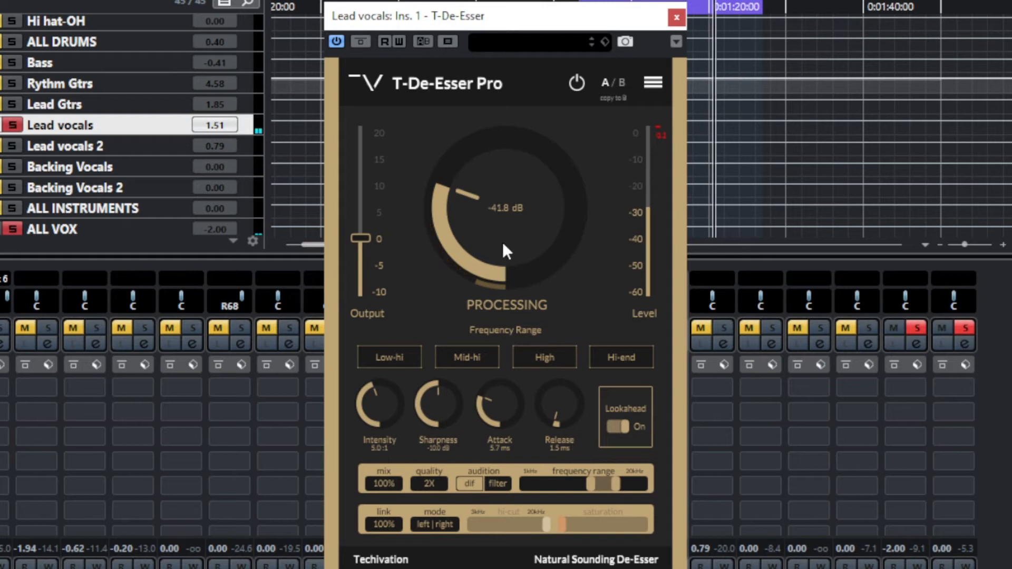
{"action": "left_click_drag", "start_coordinate": [502, 242], "coordinate": [497, 242]}
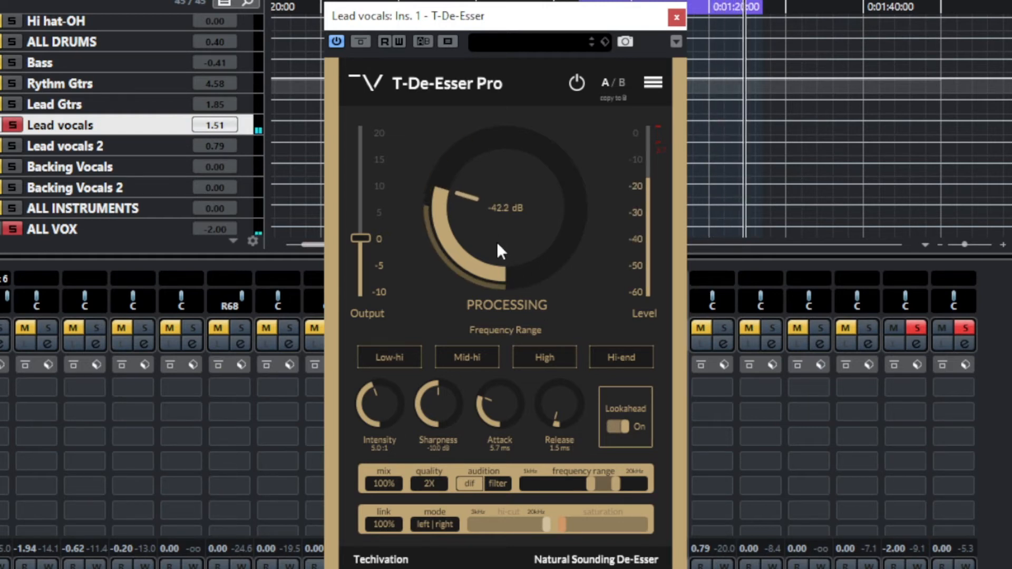
- With difference audition turned off, set intensity to 7.1:1, sharpness to -13.6 dB, attack to 7.4 ms and processing to -43.2 dB
{"action": "left_click_drag", "start_coordinate": [431, 419], "coordinate": [430, 330]}
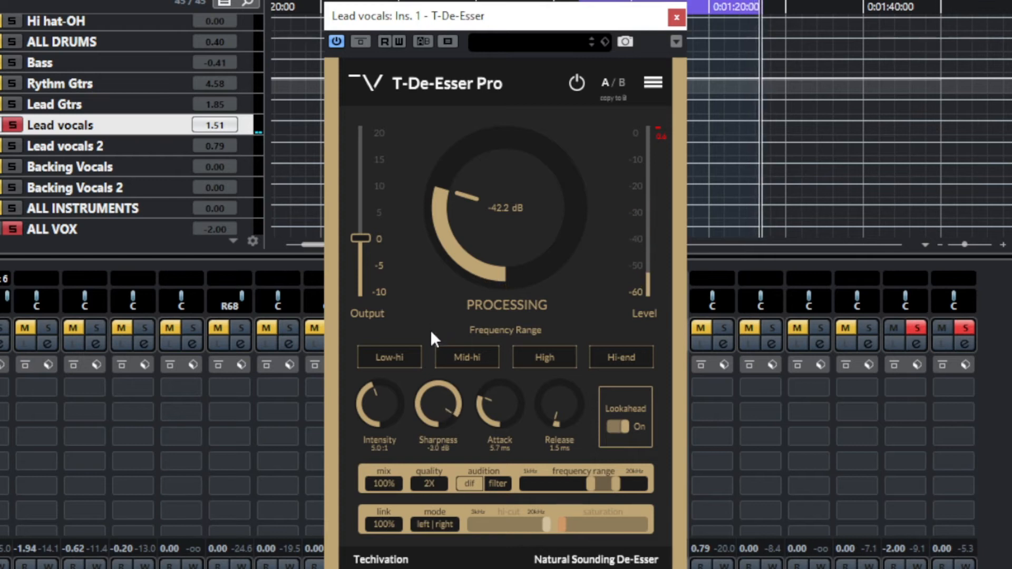
{"action": "left_click_drag", "start_coordinate": [428, 384], "coordinate": [385, 340]}
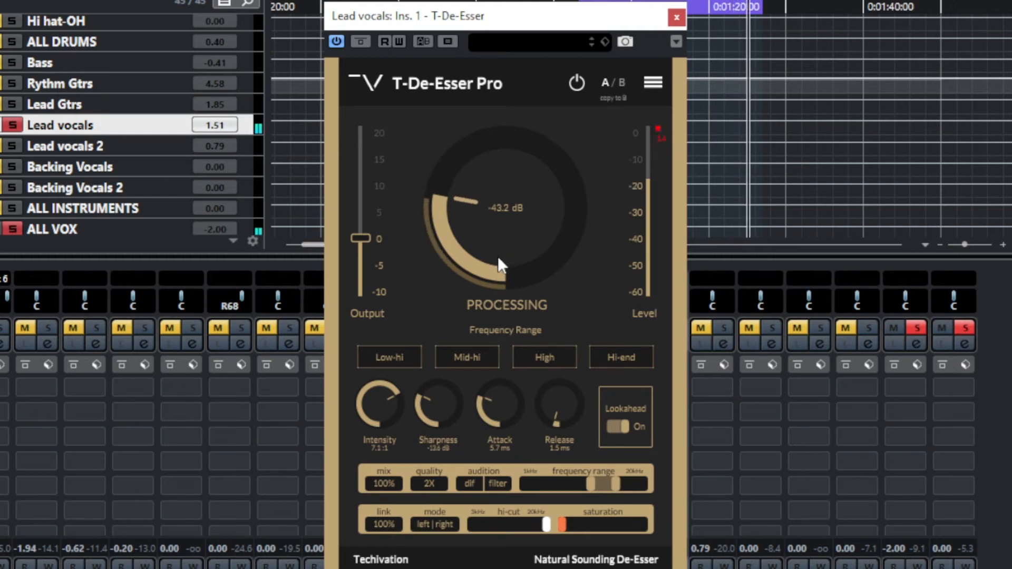
{"action": "left_click_drag", "start_coordinate": [499, 397], "coordinate": [499, 391]}
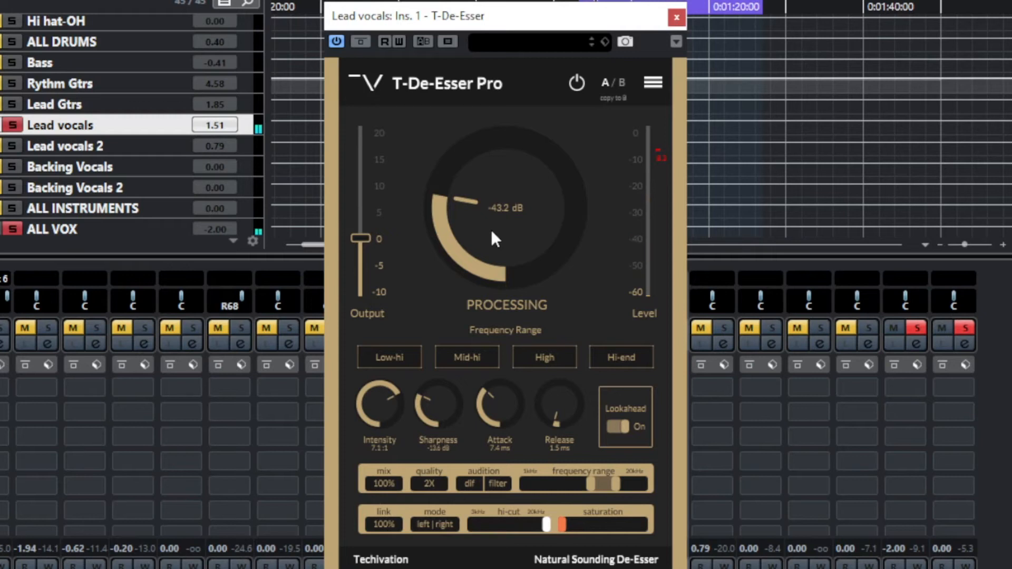
- Set the release to 1.4 ms, processing to -43.8 dB and attack to 5.1 ms, comparing against the bypassed signal
{"action": "left_click_drag", "start_coordinate": [551, 392], "coordinate": [552, 401]}
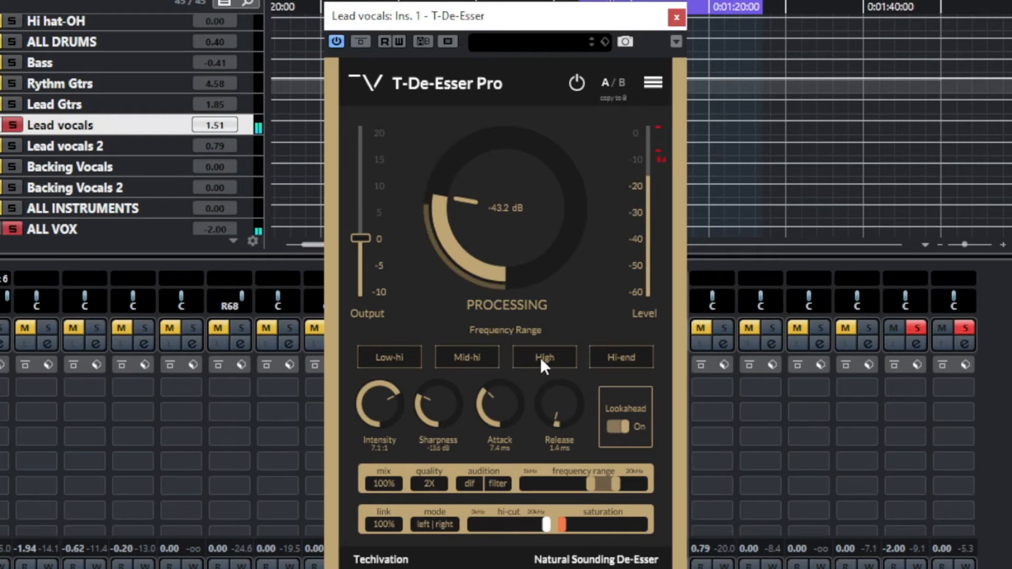
{"action": "left_click", "coordinate": [360, 41]}
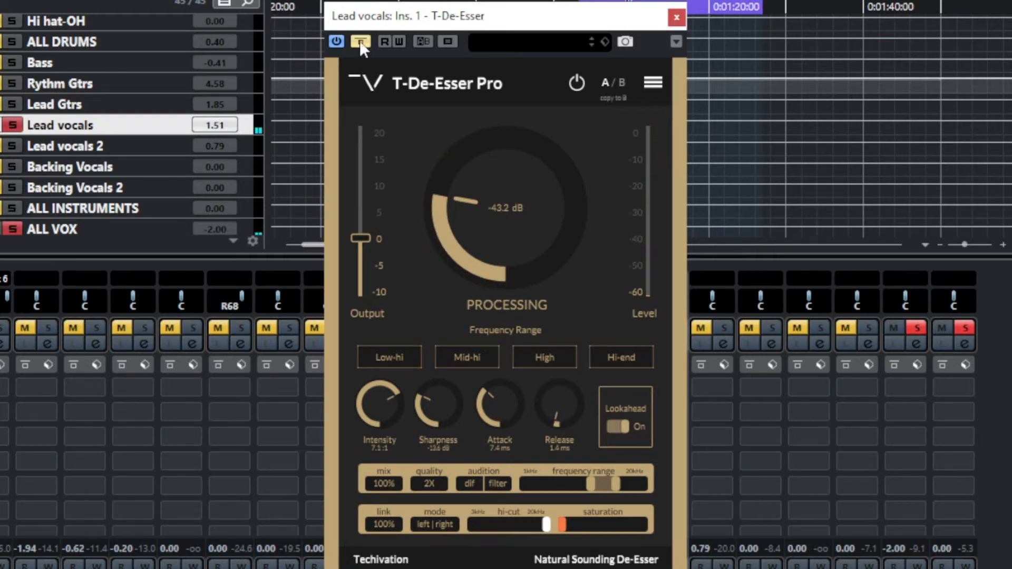
{"action": "left_click", "coordinate": [360, 41]}
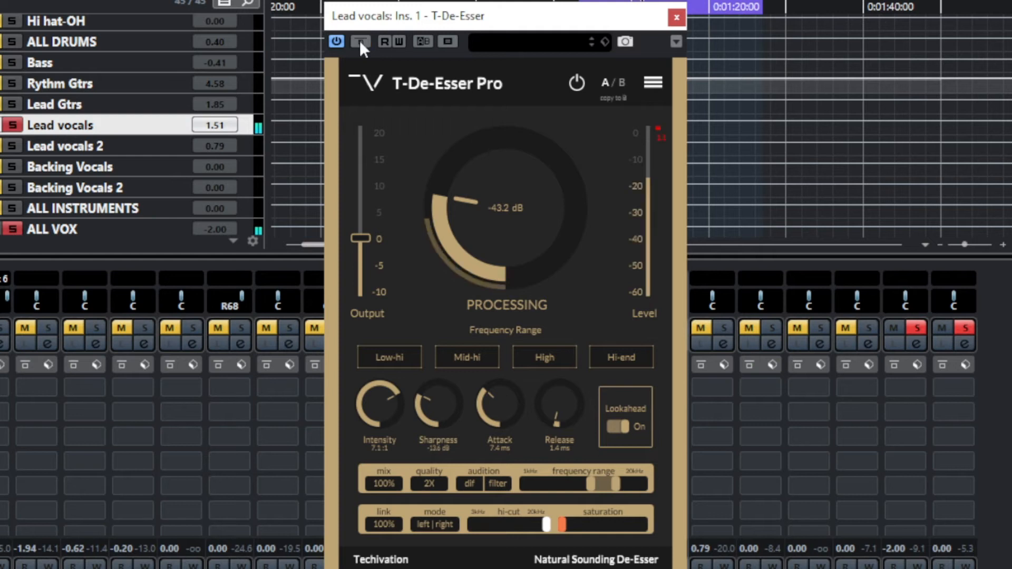
{"action": "left_click_drag", "start_coordinate": [482, 187], "coordinate": [482, 192]}
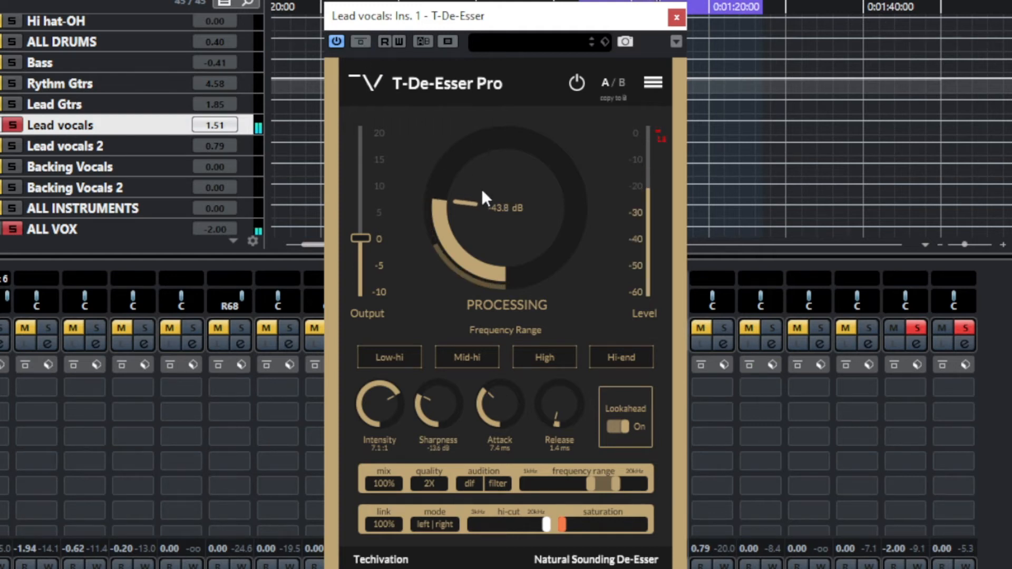
{"action": "left_click_drag", "start_coordinate": [490, 404], "coordinate": [492, 429]}
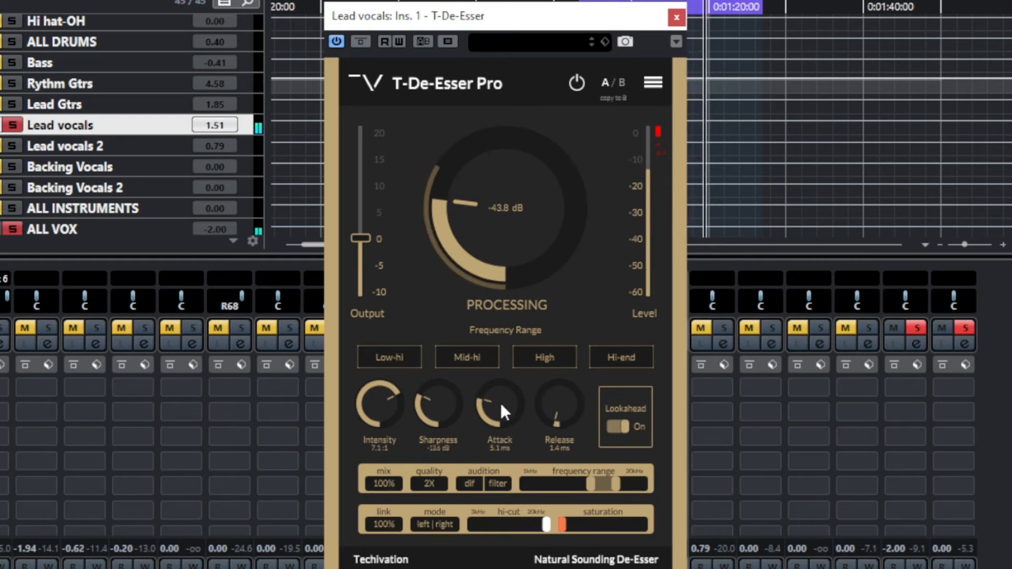
{"action": "left_click_drag", "start_coordinate": [501, 403], "coordinate": [516, 429]}
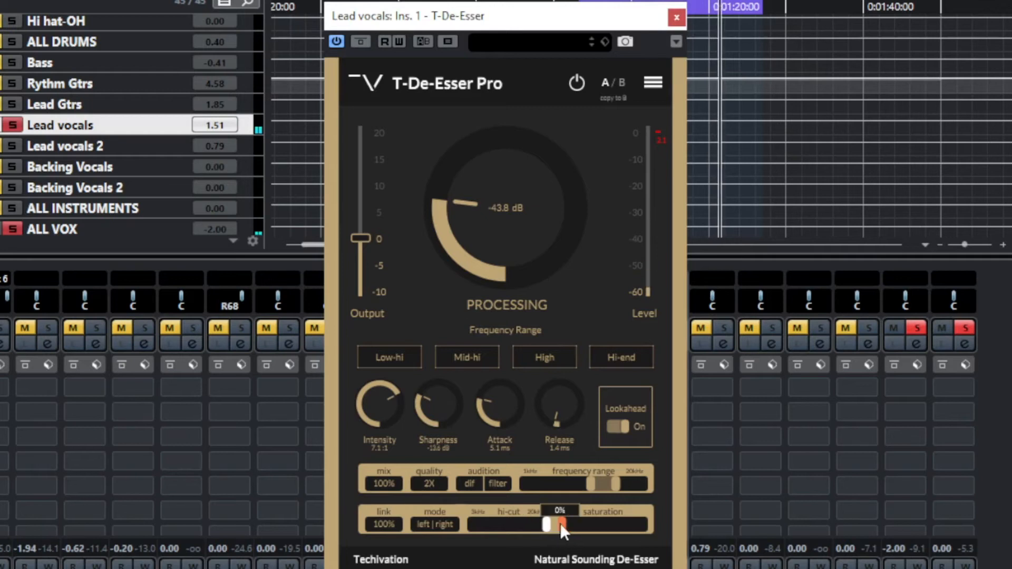
- Raise the saturation to 46% and compare the vocals with the plug-in bypassed and active
{"action": "left_click_drag", "start_coordinate": [560, 523], "coordinate": [600, 523]}
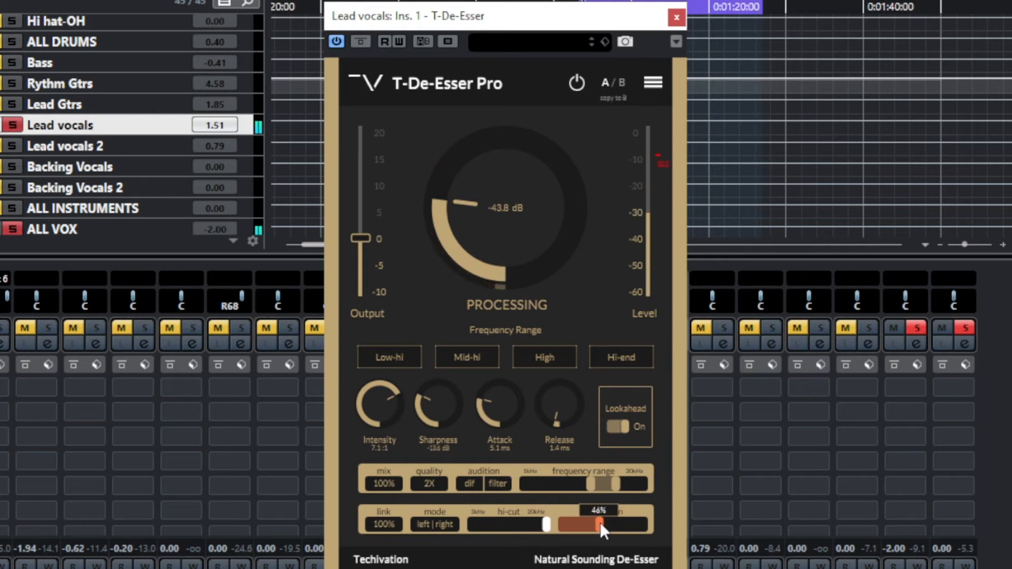
{"action": "left_click", "coordinate": [363, 43]}
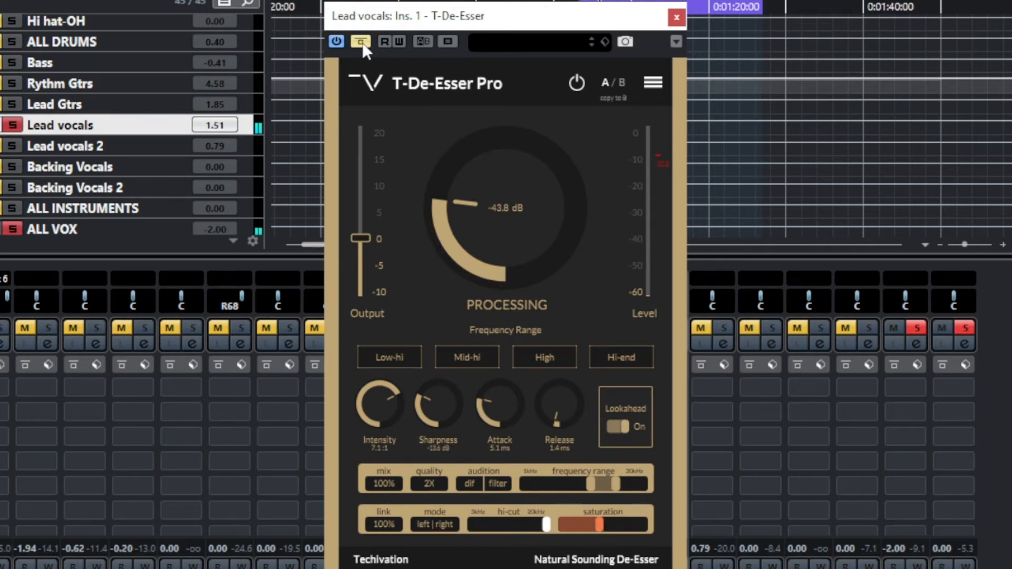
{"action": "left_click", "coordinate": [362, 42]}
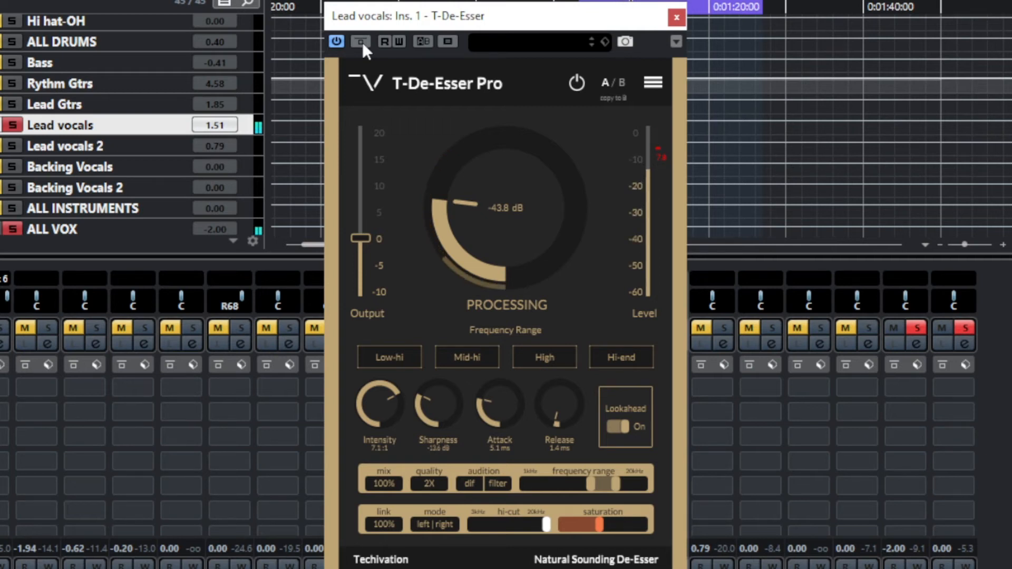
{"action": "left_click", "coordinate": [362, 42]}
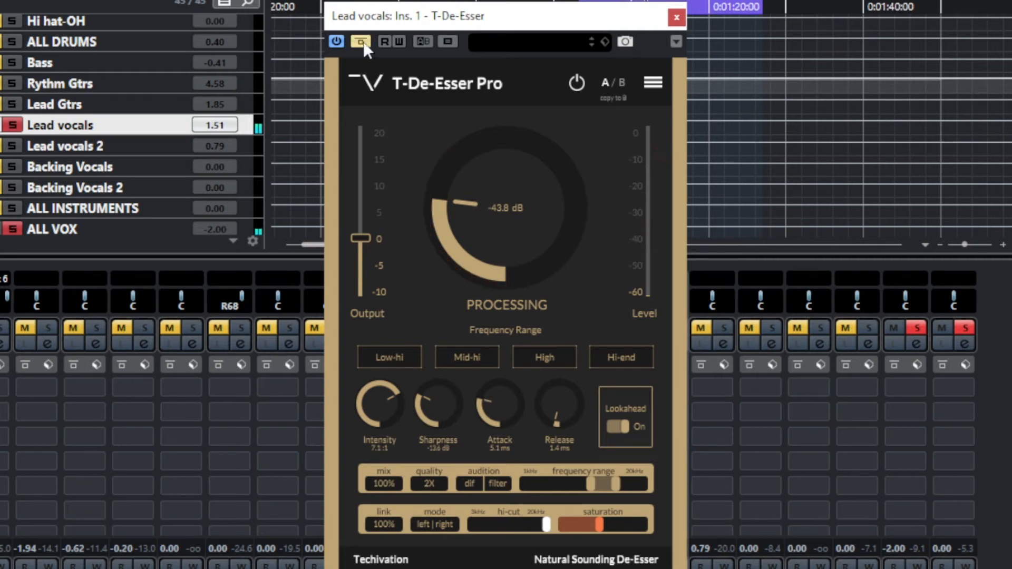
{"action": "left_click", "coordinate": [363, 41]}
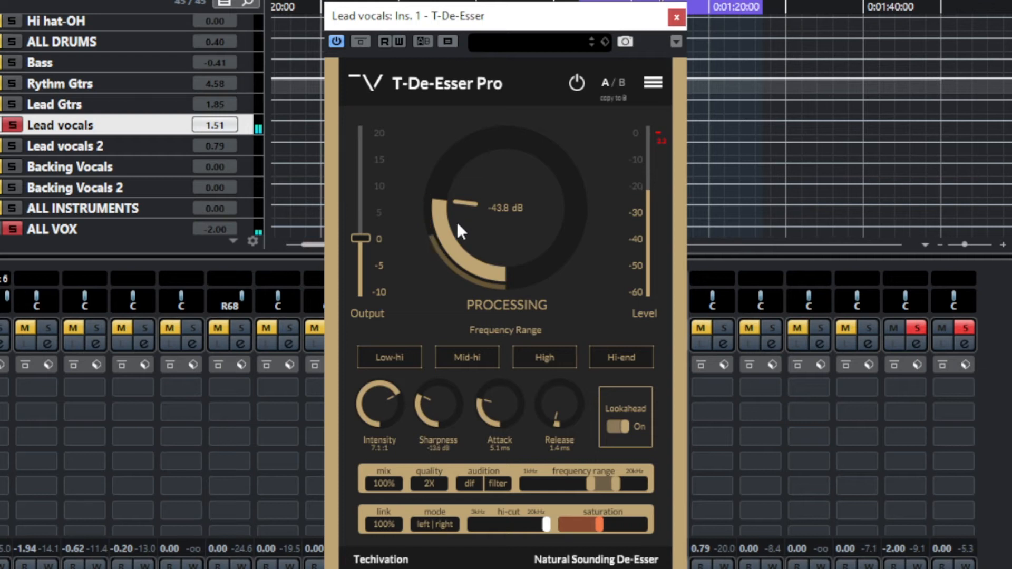
- Set the sharpness to -10.2 dB and processing to -45.3 dB, and compare the result with the bypassed vocals
{"action": "left_click_drag", "start_coordinate": [473, 210], "coordinate": [476, 216]}
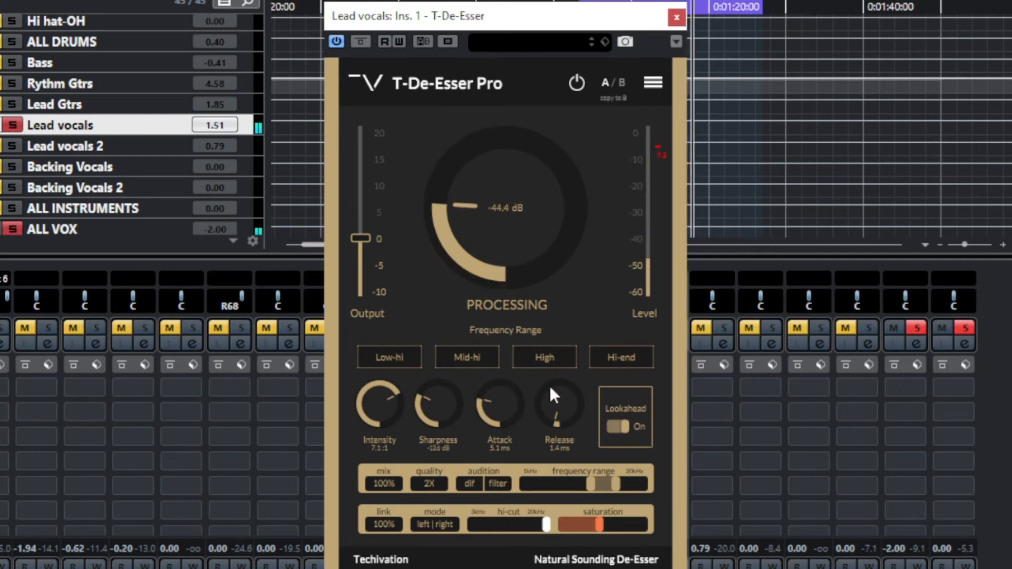
{"action": "mouse_move", "coordinate": [445, 406]}
{"action": "left_mouse_down"}
{"action": "mouse_move", "coordinate": [445, 375]}
{"action": "mouse_move", "coordinate": [432, 393]}
{"action": "left_mouse_up"}
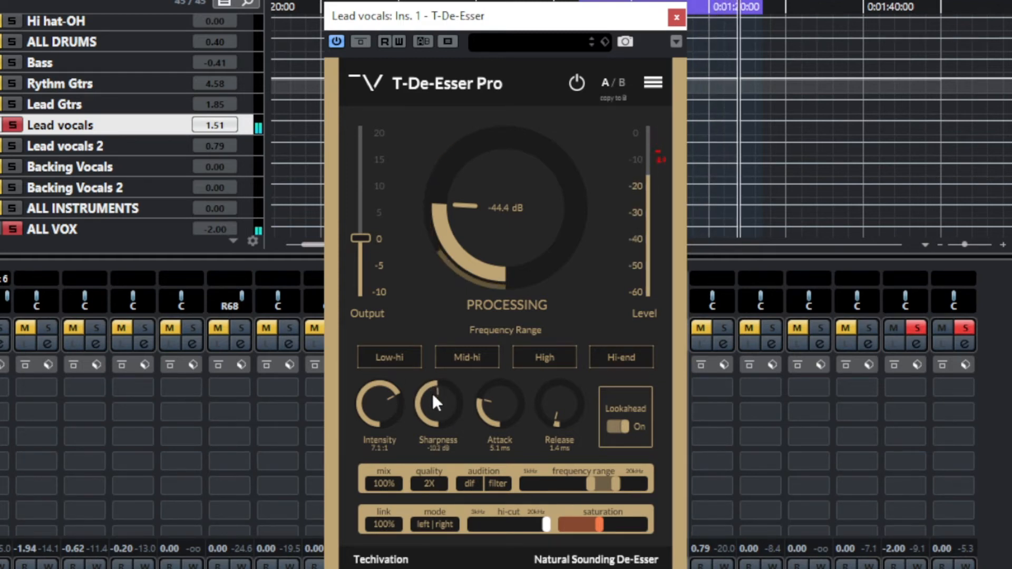
{"action": "left_click", "coordinate": [470, 483]}
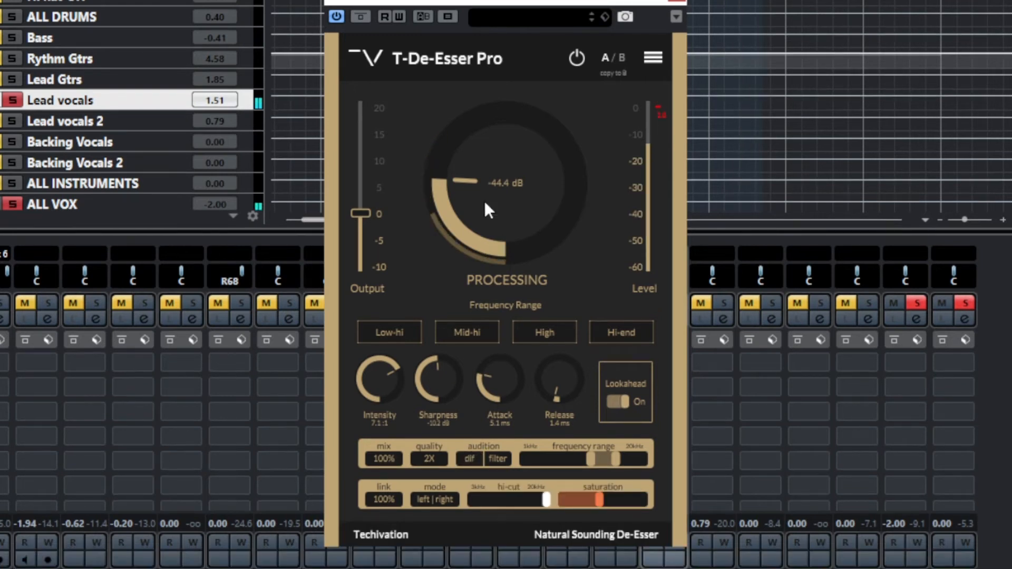
{"action": "left_click_drag", "start_coordinate": [483, 223], "coordinate": [484, 232]}
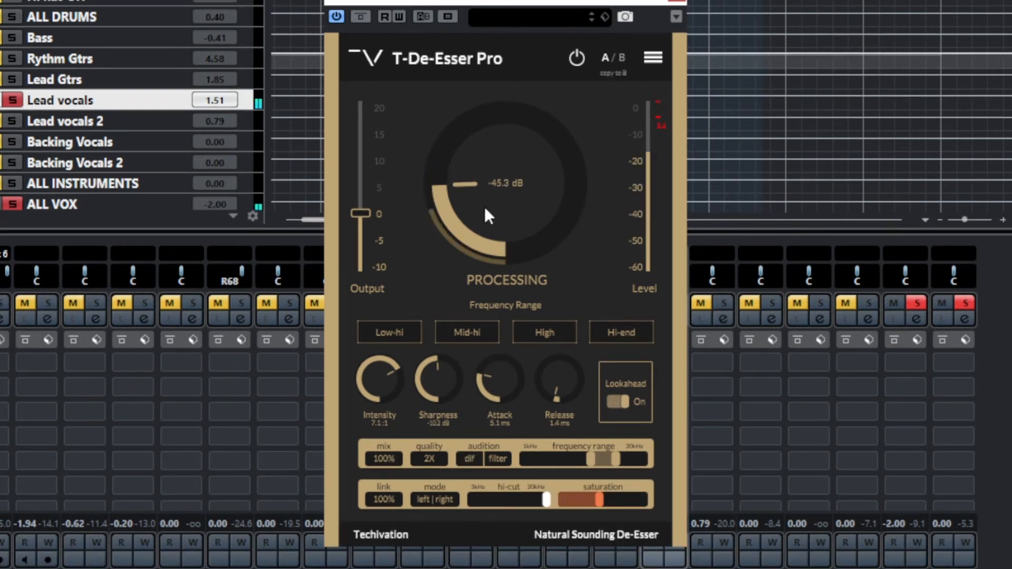
{"action": "left_click", "coordinate": [362, 17]}
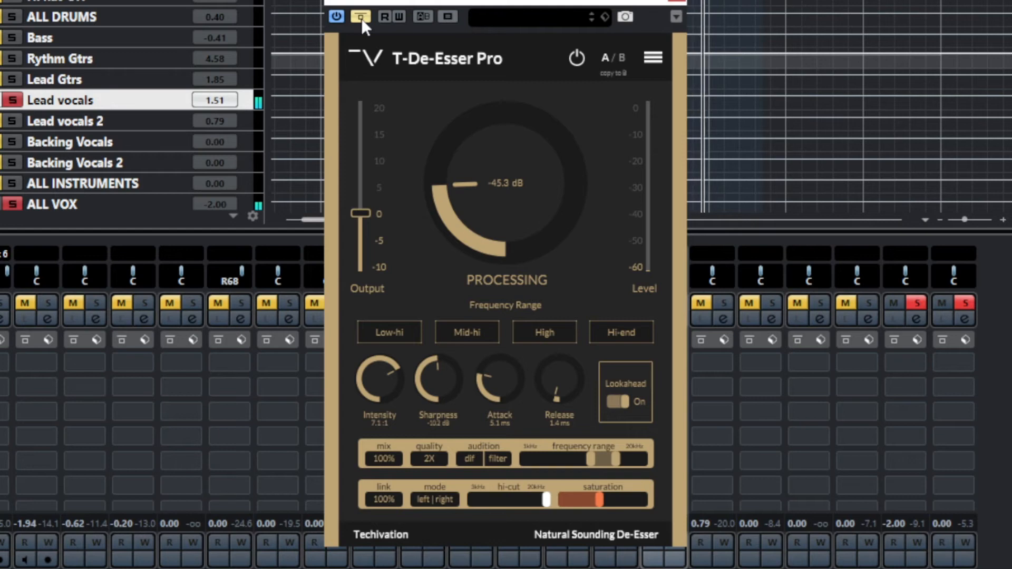
{"action": "left_click", "coordinate": [361, 18]}
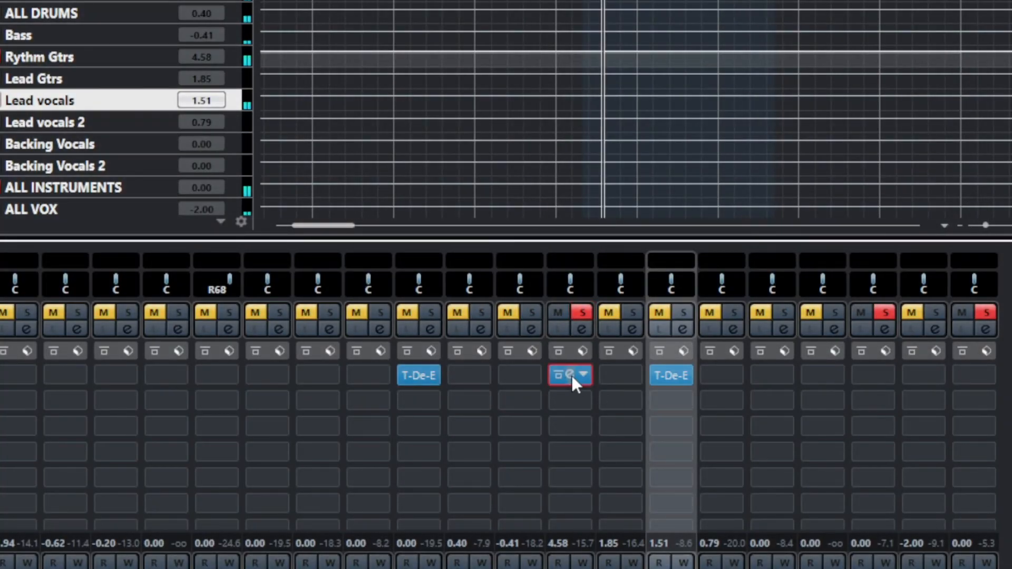
- Open the T-De-Esser Pro on the Rythm Gtrs channel and shift its frequency range slightly lower using the filter audition
{"action": "left_click", "coordinate": [572, 376]}
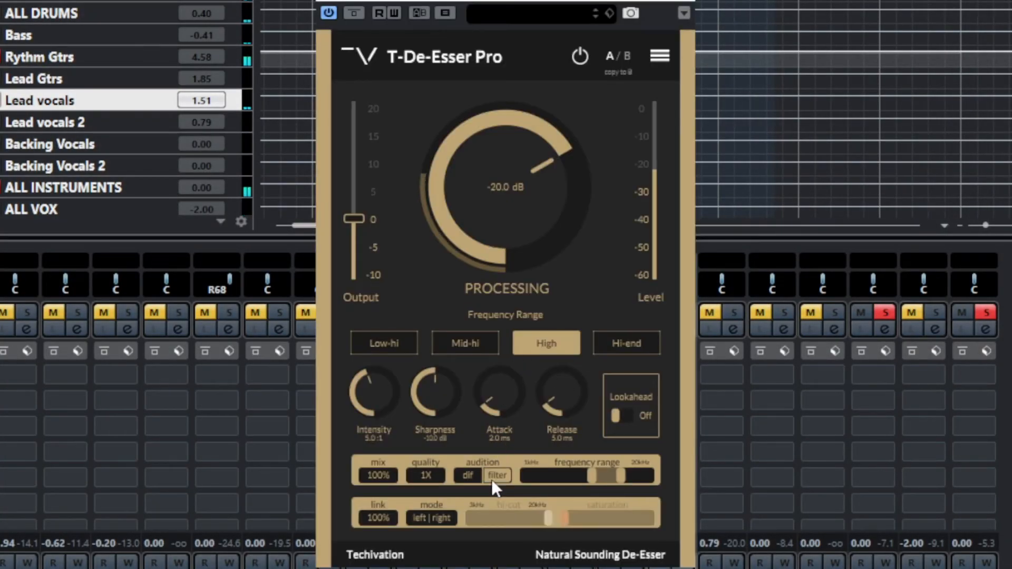
{"action": "left_click_drag", "start_coordinate": [589, 474], "coordinate": [574, 474]}
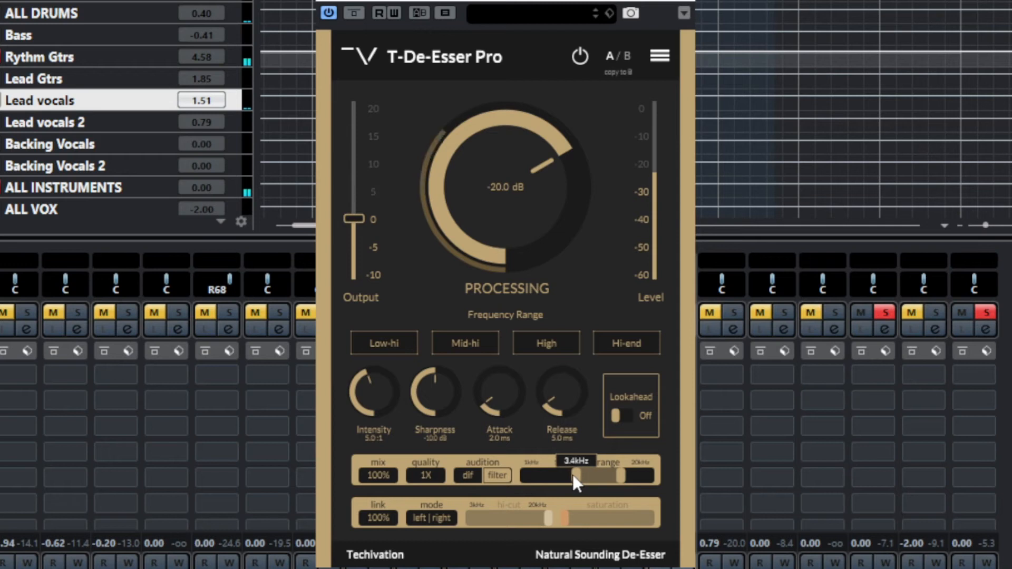
{"action": "left_click", "coordinate": [477, 340]}
{"action": "left_click_drag", "start_coordinate": [568, 476], "coordinate": [572, 476]}
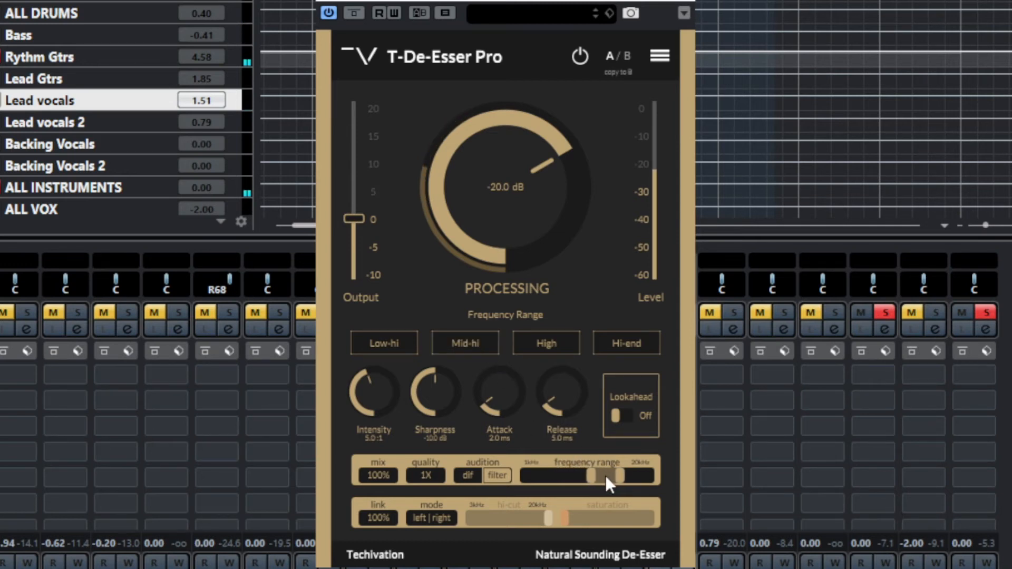
{"action": "mouse_move", "coordinate": [608, 475]}
{"action": "left_mouse_down"}
{"action": "mouse_move", "coordinate": [574, 474]}
{"action": "mouse_move", "coordinate": [589, 473]}
{"action": "left_mouse_up"}
{"action": "mouse_move", "coordinate": [608, 476]}
{"action": "left_mouse_down"}
{"action": "mouse_move", "coordinate": [593, 473]}
{"action": "mouse_move", "coordinate": [624, 470]}
{"action": "mouse_move", "coordinate": [583, 473]}
{"action": "mouse_move", "coordinate": [608, 473]}
{"action": "mouse_move", "coordinate": [591, 471]}
{"action": "left_mouse_up"}
{"action": "left_click", "coordinate": [555, 353]}
{"action": "left_click", "coordinate": [498, 475]}
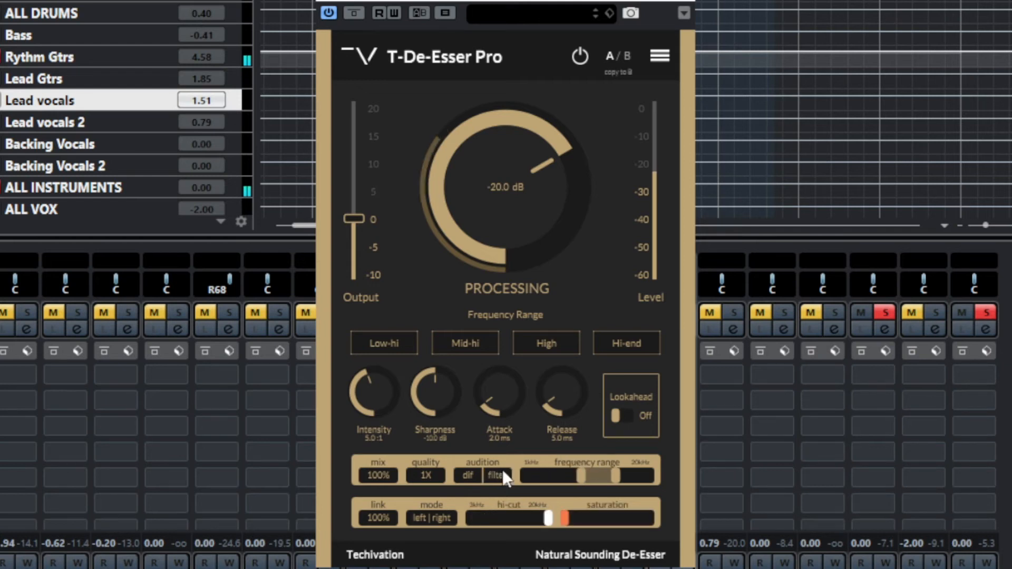
{"action": "left_click", "coordinate": [498, 476]}
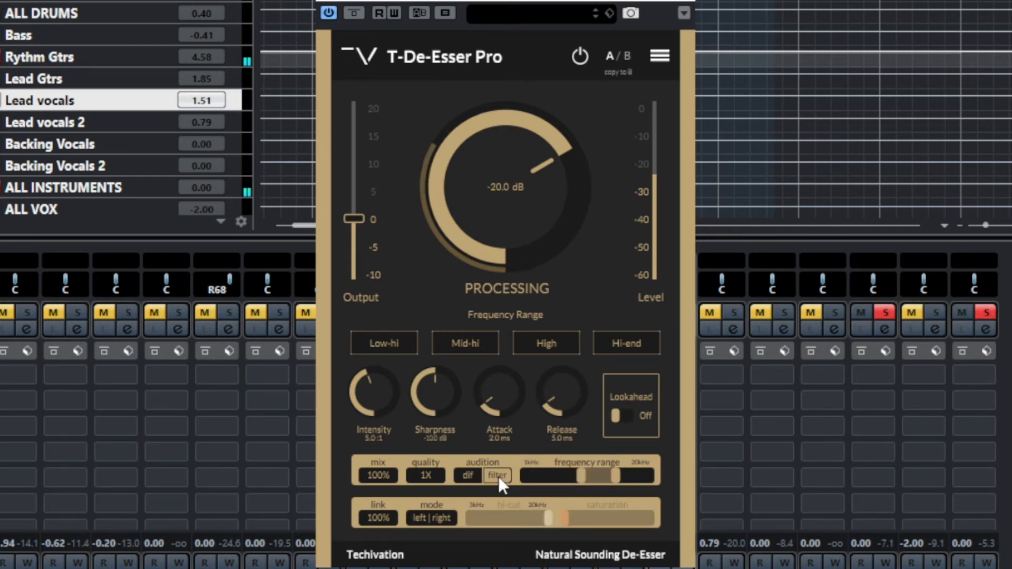
{"action": "left_click", "coordinate": [498, 476]}
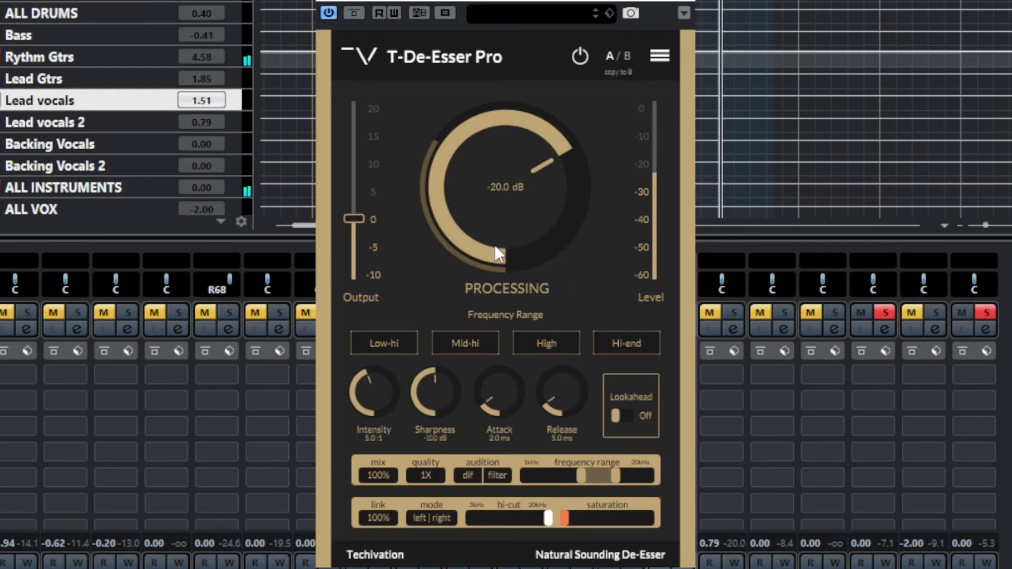
- Turn on Lookahead for the guitars and set attack to 6.3 ms, release to 1.9 ms and processing to -45.8 dB
{"action": "left_click_drag", "start_coordinate": [495, 244], "coordinate": [457, 286]}
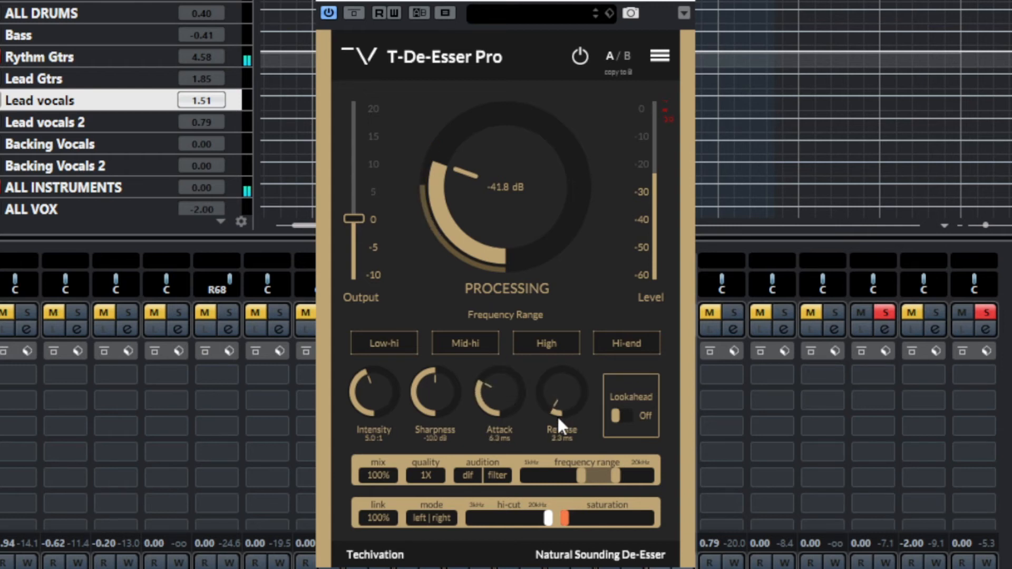
{"action": "left_click", "coordinate": [627, 415]}
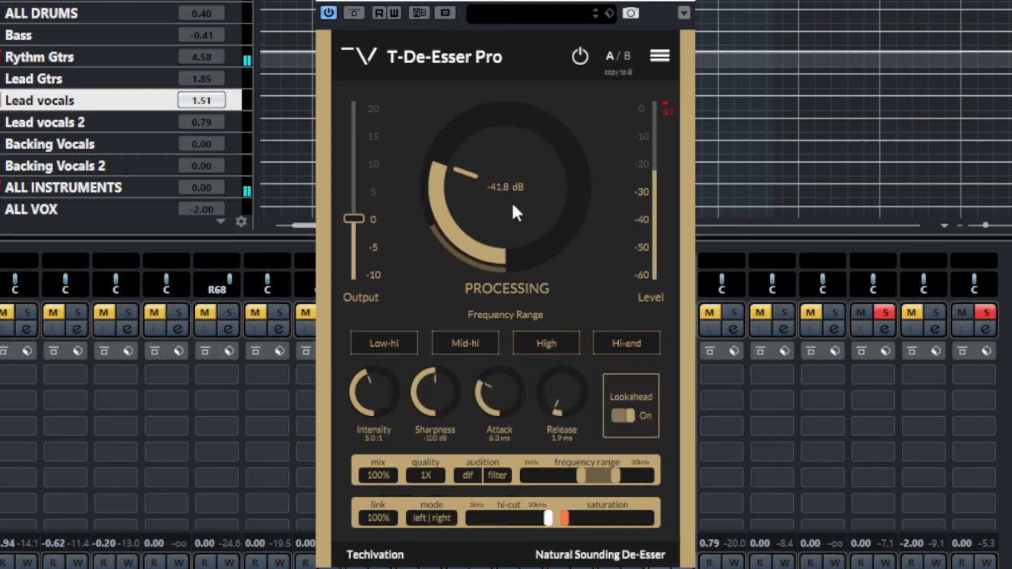
{"action": "left_click_drag", "start_coordinate": [512, 201], "coordinate": [507, 223]}
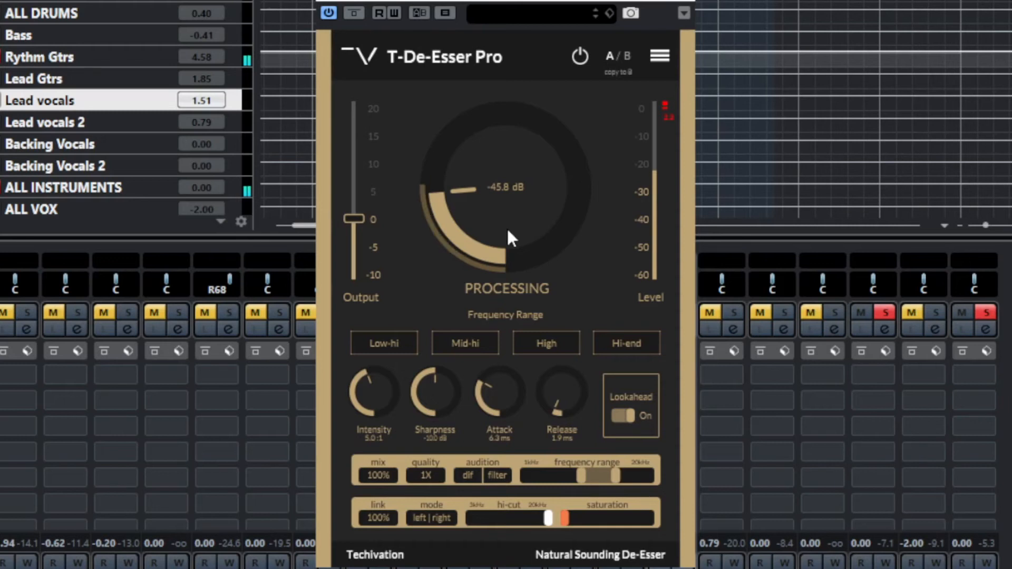
- Set the guitars' attack to 6.1 ms, release to 1.7 ms, sharpness to -5.6 dB and intensity to 8.4:1
{"action": "left_click_drag", "start_coordinate": [500, 387], "coordinate": [499, 386]}
{"action": "mouse_move", "coordinate": [501, 427]}
{"action": "left_mouse_down"}
{"action": "mouse_move", "coordinate": [501, 461]}
{"action": "mouse_move", "coordinate": [495, 415]}
{"action": "left_mouse_up"}
{"action": "left_click_drag", "start_coordinate": [502, 374], "coordinate": [560, 403]}
{"action": "left_click_drag", "start_coordinate": [435, 392], "coordinate": [438, 322]}
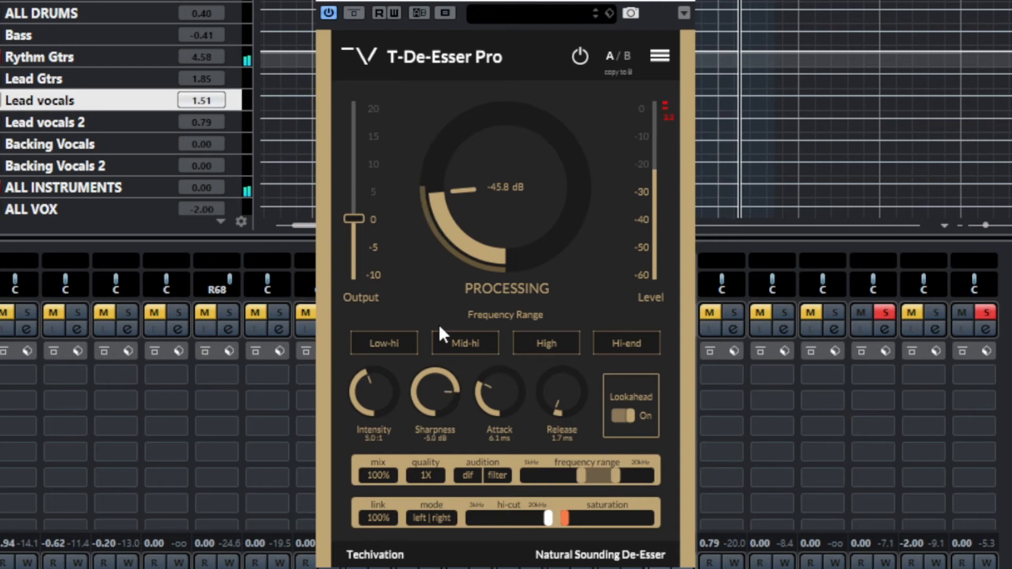
{"action": "left_click_drag", "start_coordinate": [371, 388], "coordinate": [358, 283]}
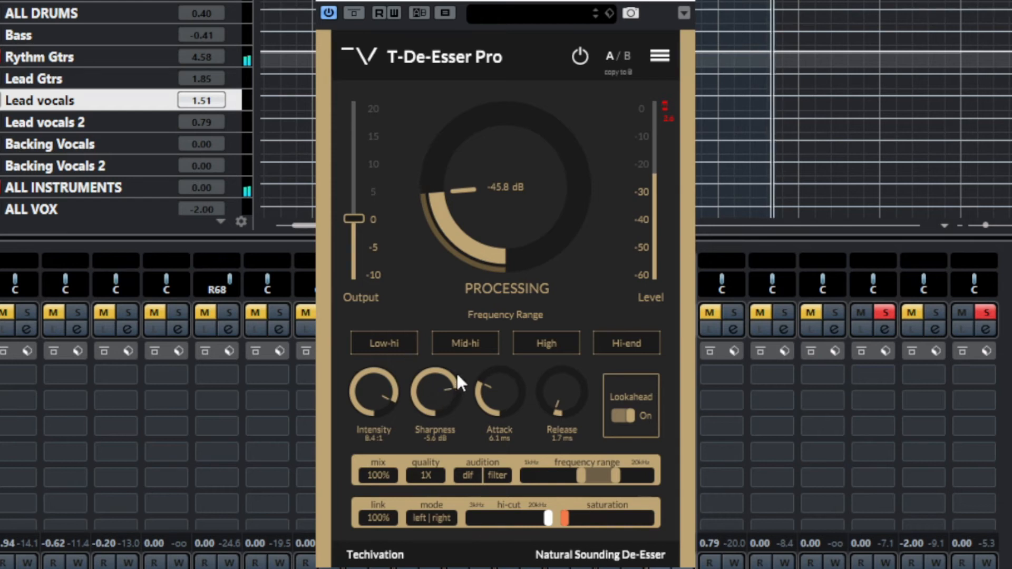
- Using the difference audition, set processing to -47.3 dB, attack to 7.4 ms, release to 1.2 ms, sharpness to -3.0 dB and quality to 2X
{"action": "left_click", "coordinate": [467, 475]}
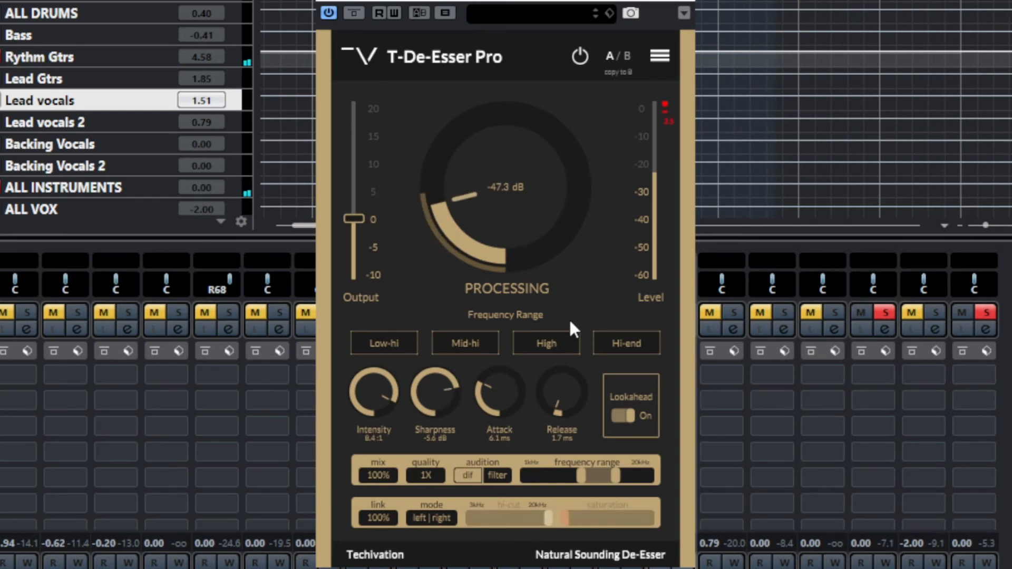
{"action": "left_click_drag", "start_coordinate": [502, 390], "coordinate": [500, 377]}
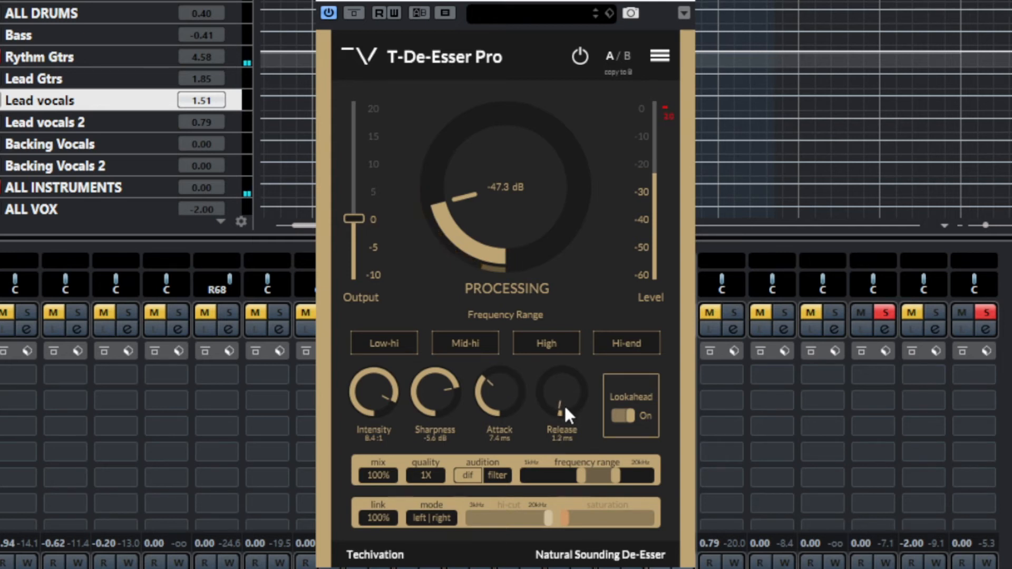
{"action": "left_click_drag", "start_coordinate": [437, 386], "coordinate": [448, 409]}
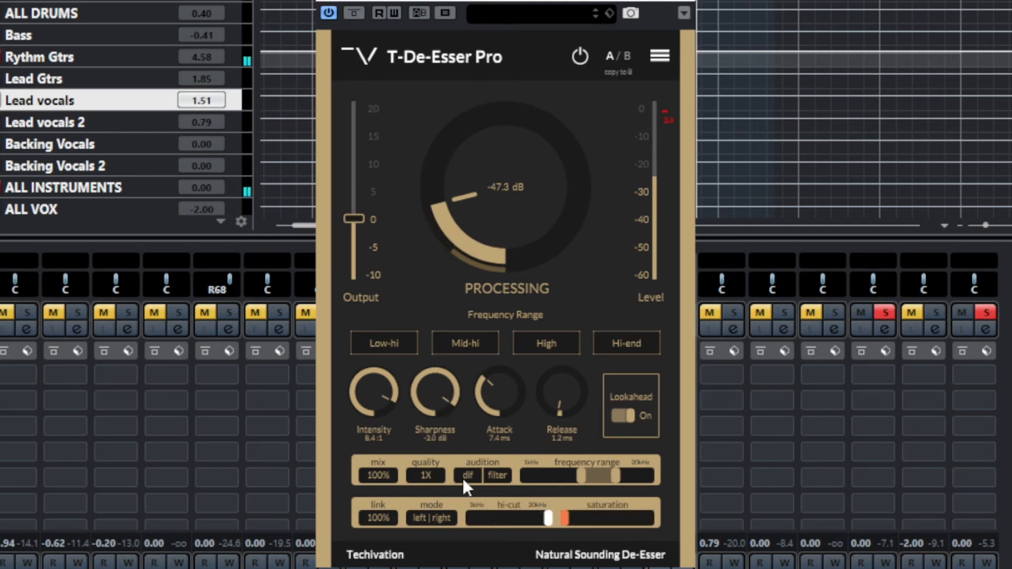
{"action": "left_click", "coordinate": [426, 475]}
- Try out saturation on the guitars, reset it to zero and compare the sound with the plug-in bypassed
{"action": "left_click", "coordinate": [490, 529]}
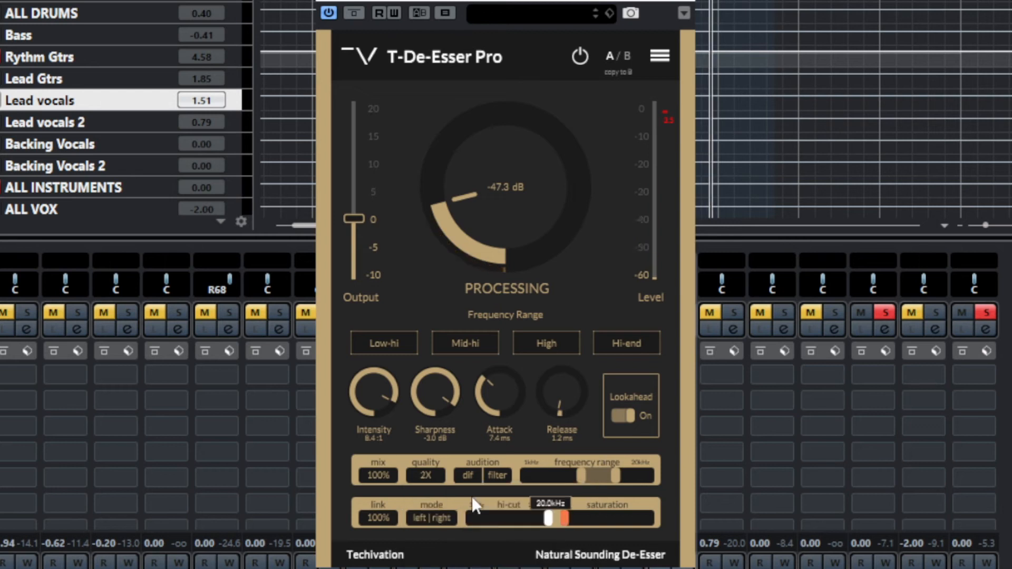
{"action": "left_click_drag", "start_coordinate": [615, 517], "coordinate": [469, 520]}
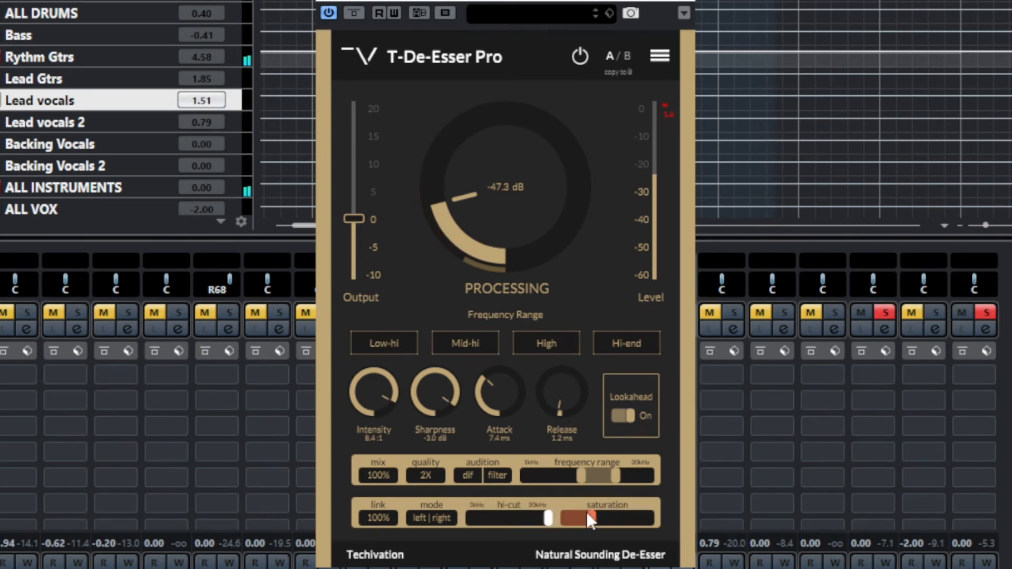
{"action": "left_click_drag", "start_coordinate": [589, 519], "coordinate": [565, 519]}
{"action": "left_click", "coordinate": [353, 15]}
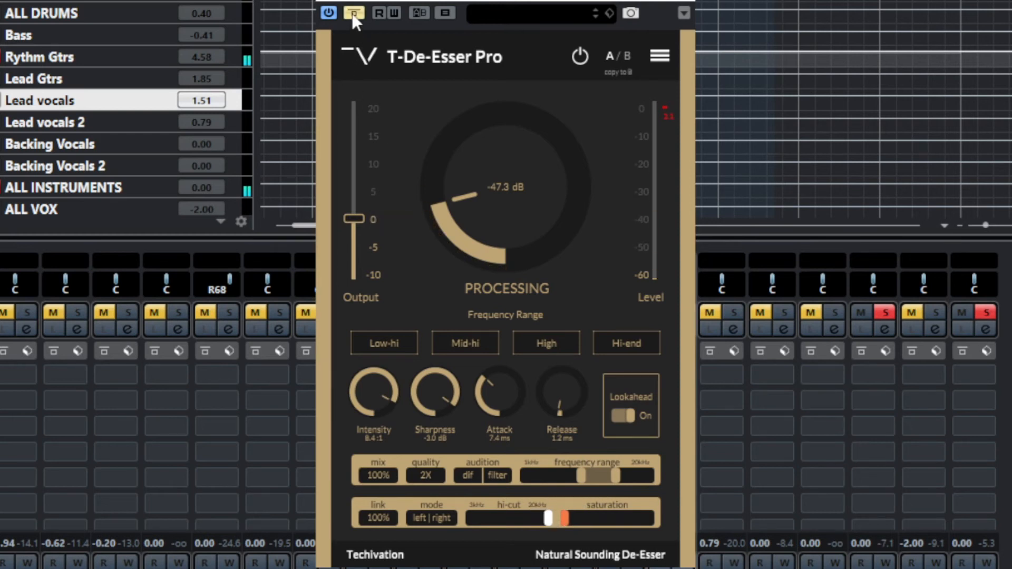
{"action": "left_click", "coordinate": [354, 15]}
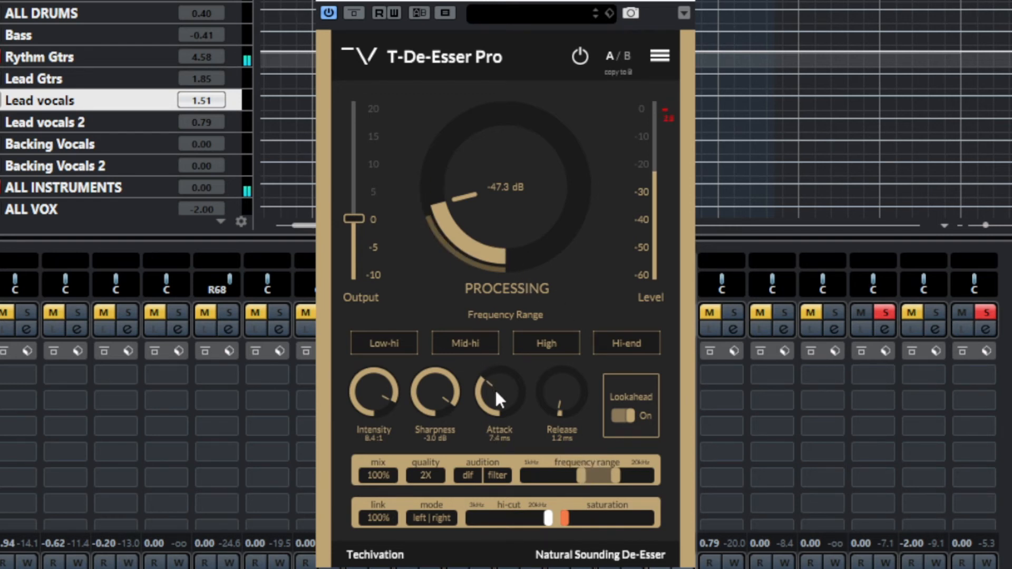
- Set the guitars' attack to 3.8 ms, sharpness to -2.2 dB and intensity to 4.7:1 using the difference audition, and compare with the bypassed sound
{"action": "left_click_drag", "start_coordinate": [496, 392], "coordinate": [494, 421]}
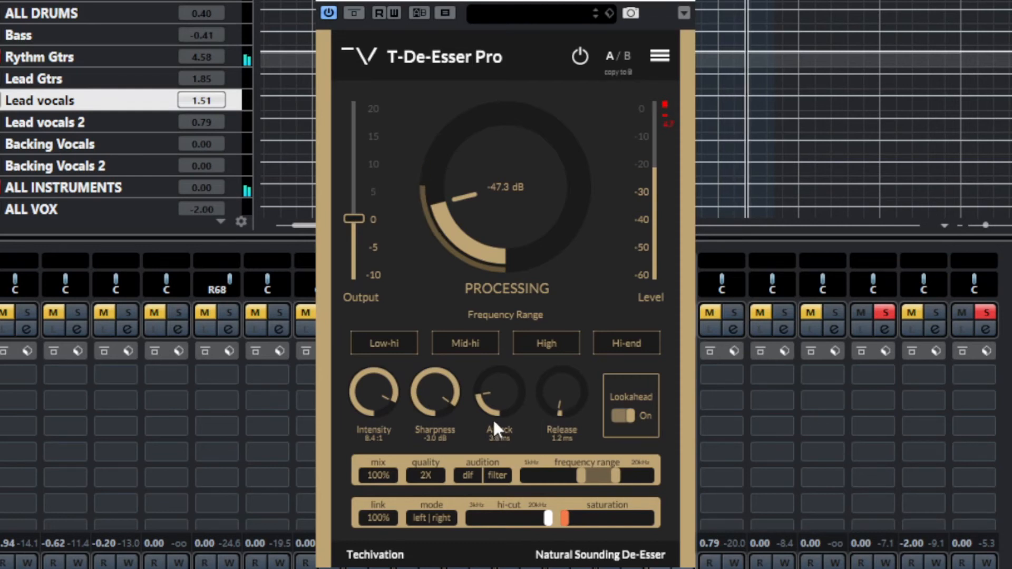
{"action": "left_click_drag", "start_coordinate": [439, 384], "coordinate": [388, 510]}
{"action": "left_click", "coordinate": [457, 474]}
{"action": "left_click_drag", "start_coordinate": [375, 392], "coordinate": [355, 360]}
{"action": "left_click", "coordinate": [471, 479]}
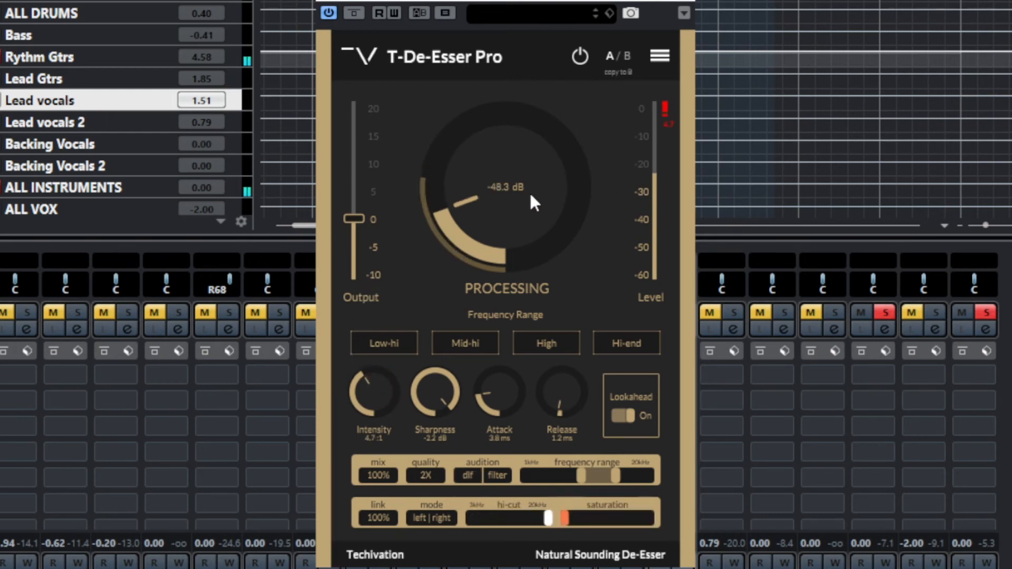
{"action": "left_click", "coordinate": [354, 13]}
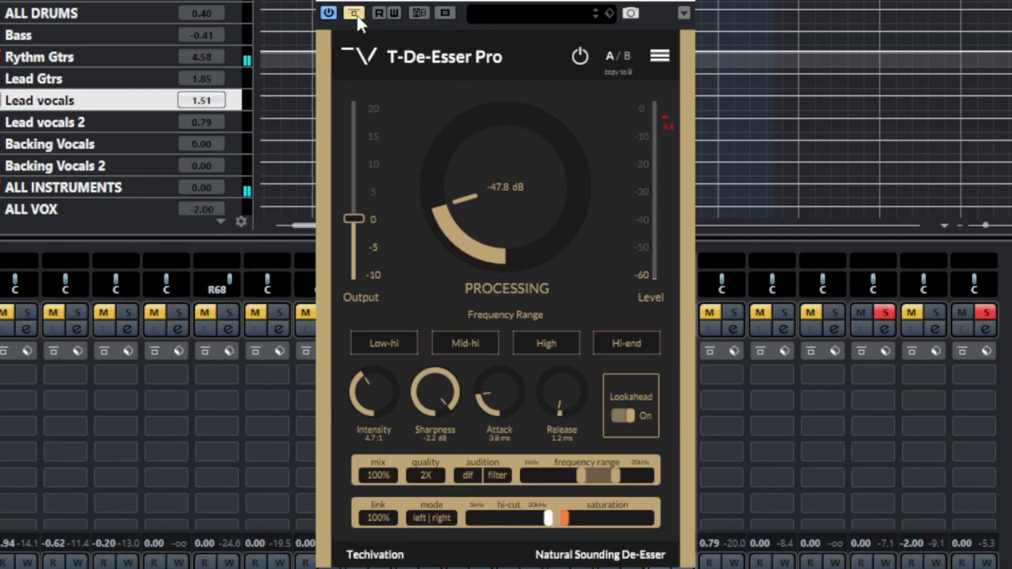
{"action": "left_click", "coordinate": [356, 12]}
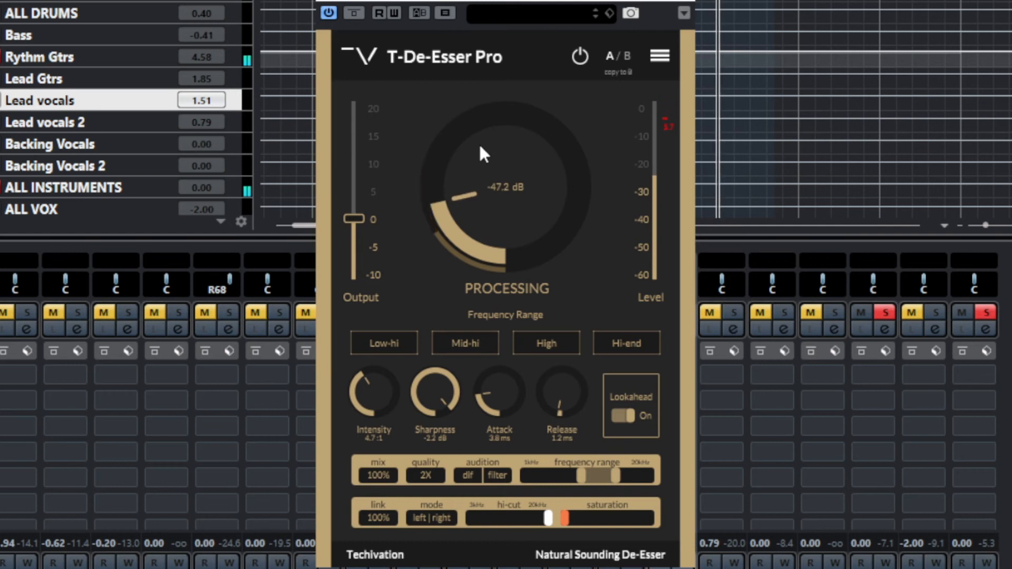
- Set the guitars' sharpness to -5.4 dB, intensity to 6.8:1, attack to 5.2 ms and processing to -46.7 dB, and check against bypass
{"action": "left_click_drag", "start_coordinate": [436, 397], "coordinate": [439, 435]}
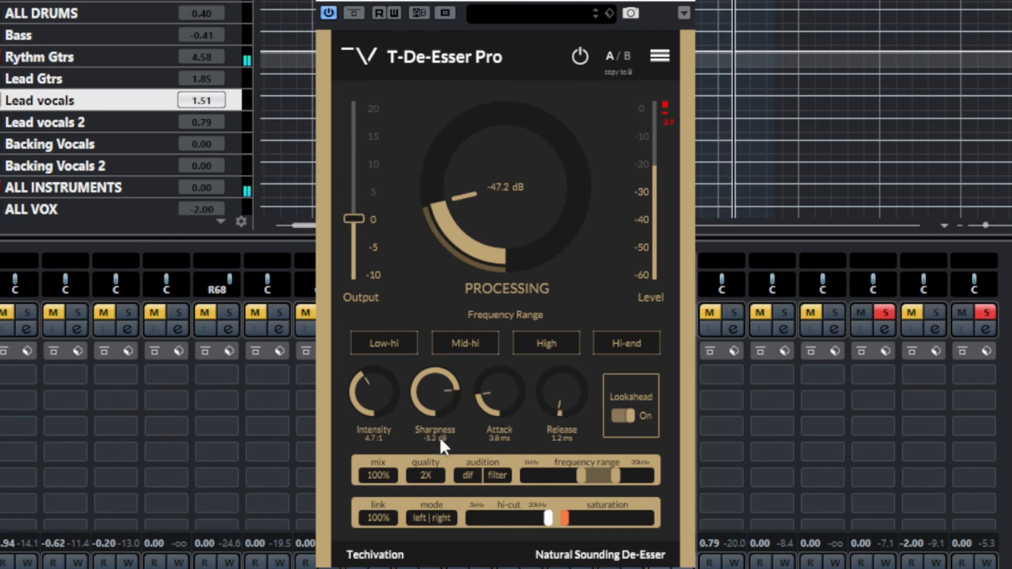
{"action": "left_click_drag", "start_coordinate": [368, 396], "coordinate": [382, 355]}
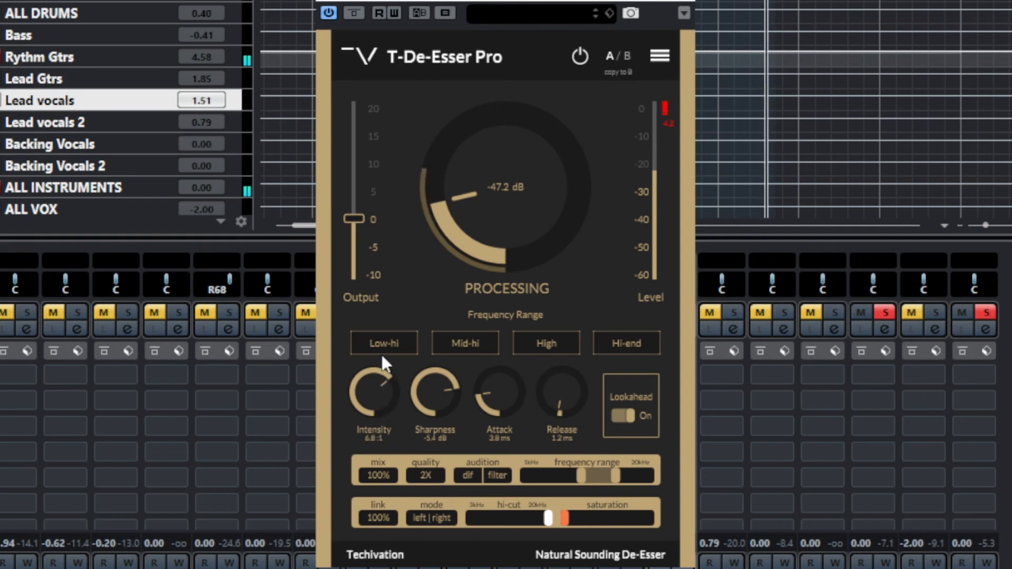
{"action": "left_click_drag", "start_coordinate": [473, 387], "coordinate": [496, 381]}
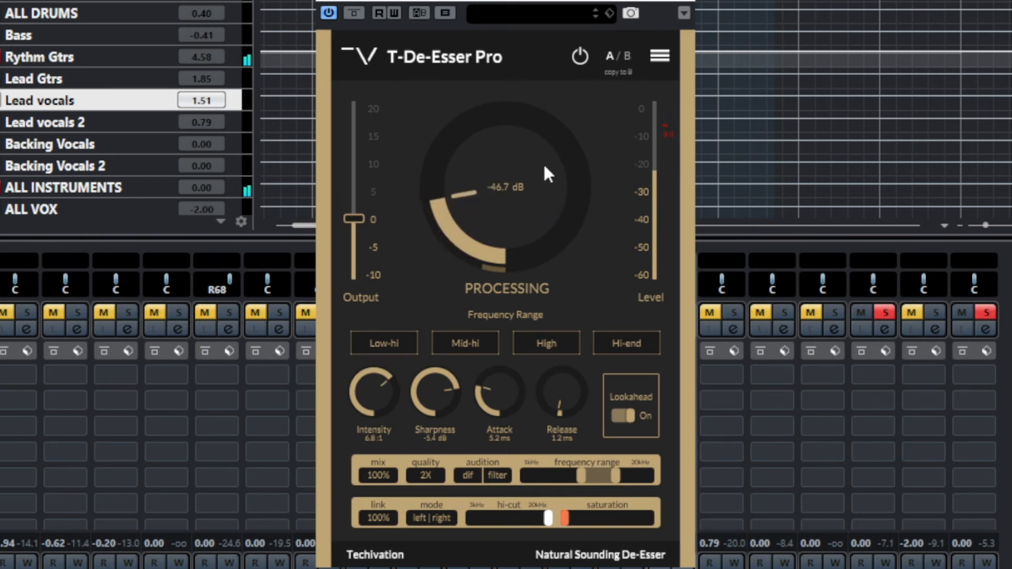
{"action": "left_click", "coordinate": [354, 13]}
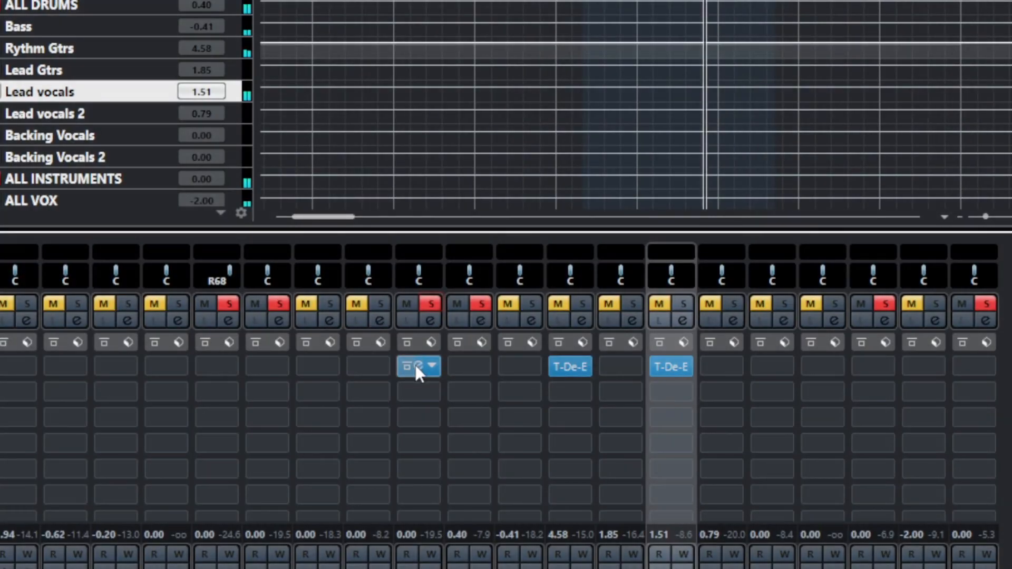
- Open T-De-Esser Pro on the Hi hat-OH channel and shift its frequency range higher while auditioning the filter
{"action": "left_click", "coordinate": [417, 366]}
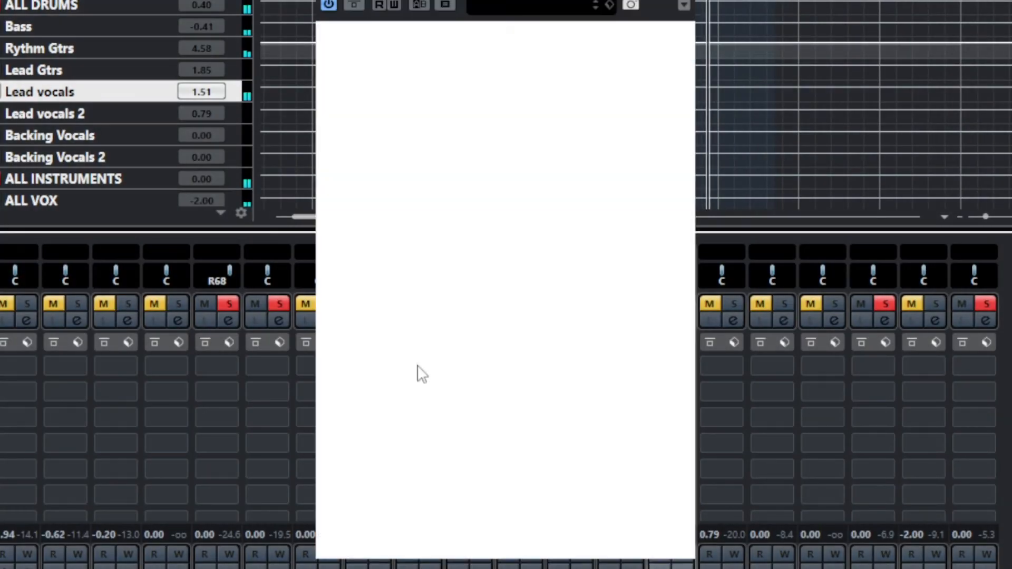
{"action": "left_click", "coordinate": [497, 467]}
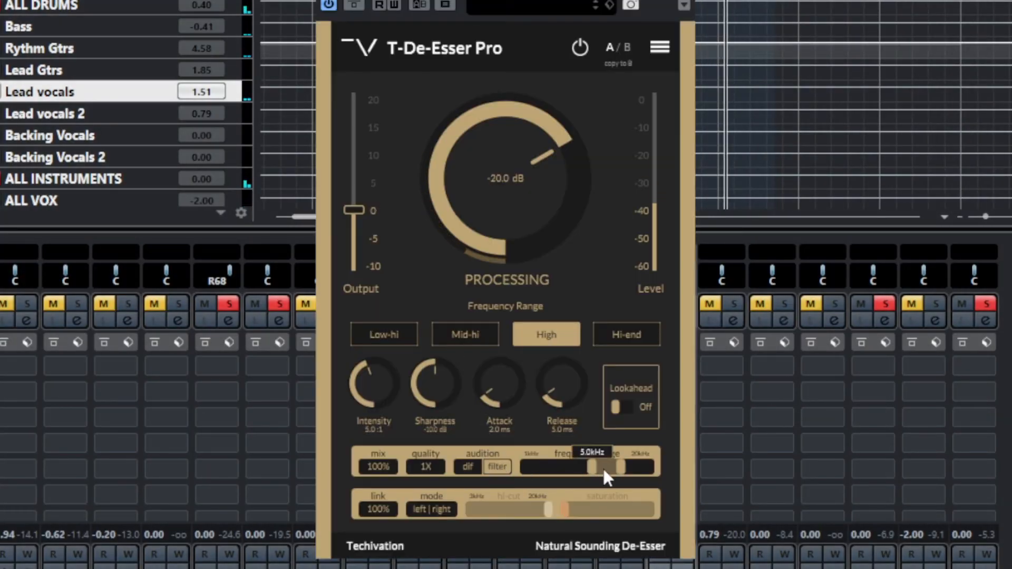
{"action": "mouse_move", "coordinate": [603, 467]}
{"action": "left_mouse_down"}
{"action": "mouse_move", "coordinate": [622, 466]}
{"action": "mouse_move", "coordinate": [604, 467]}
{"action": "left_mouse_up"}
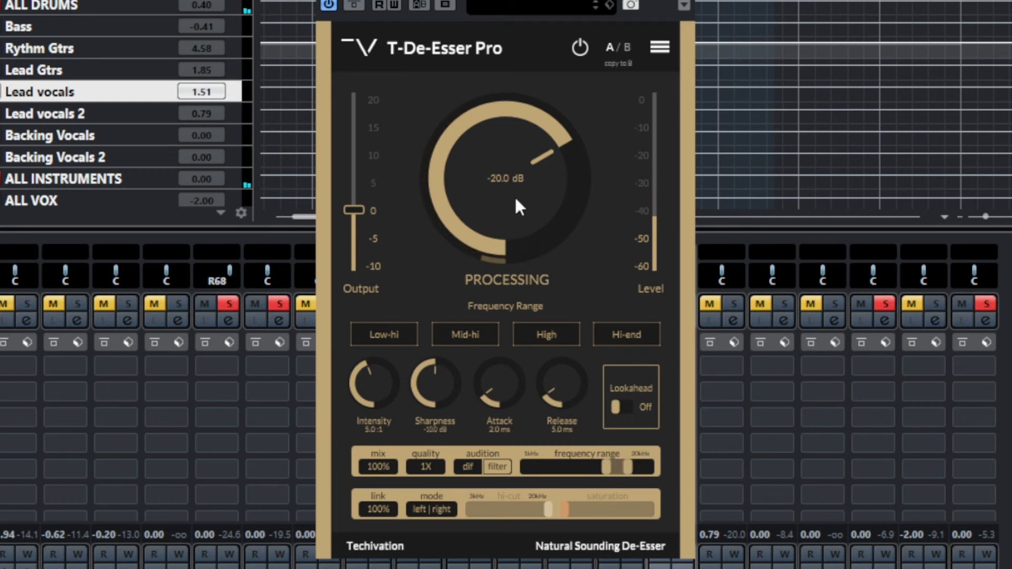
{"action": "left_click", "coordinate": [498, 467]}
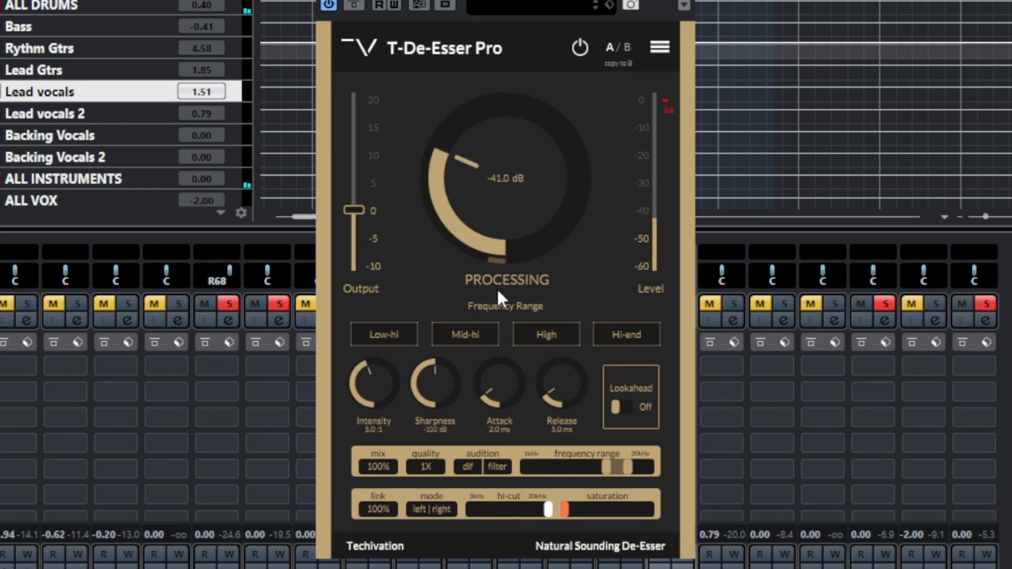
- Lower the Hi hat-OH de-esser's processing using the difference audition, and set release to 2.6 ms, sharpness to -4.6 dB and intensity to 7.8:1
{"action": "left_click", "coordinate": [469, 465]}
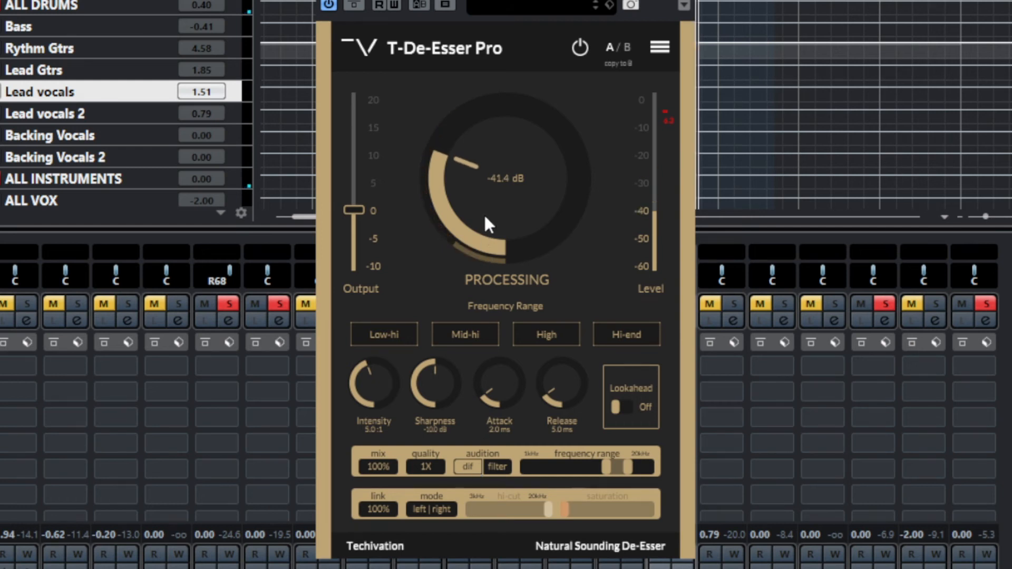
{"action": "left_click", "coordinate": [469, 467]}
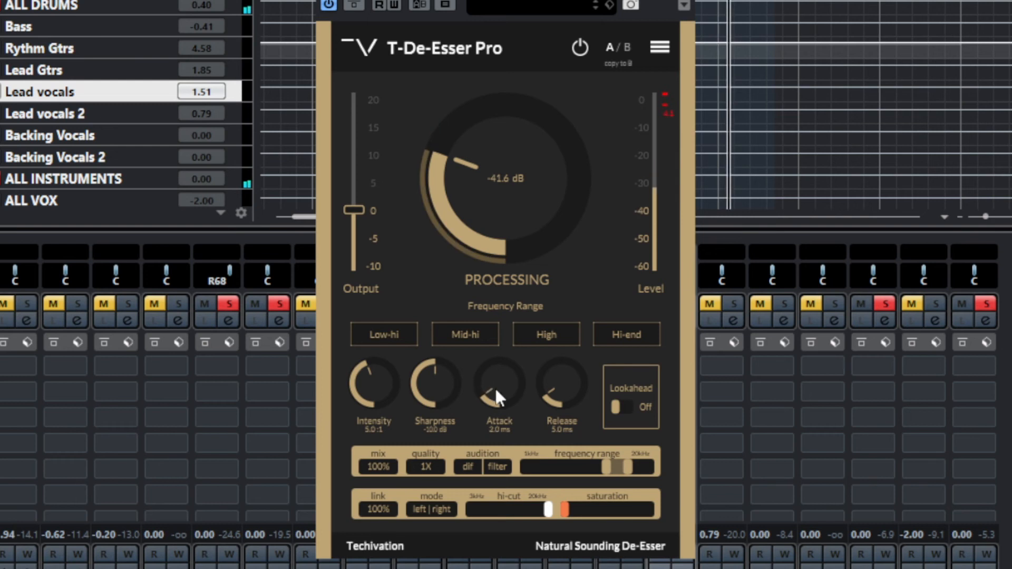
{"action": "left_click_drag", "start_coordinate": [546, 382], "coordinate": [561, 401]}
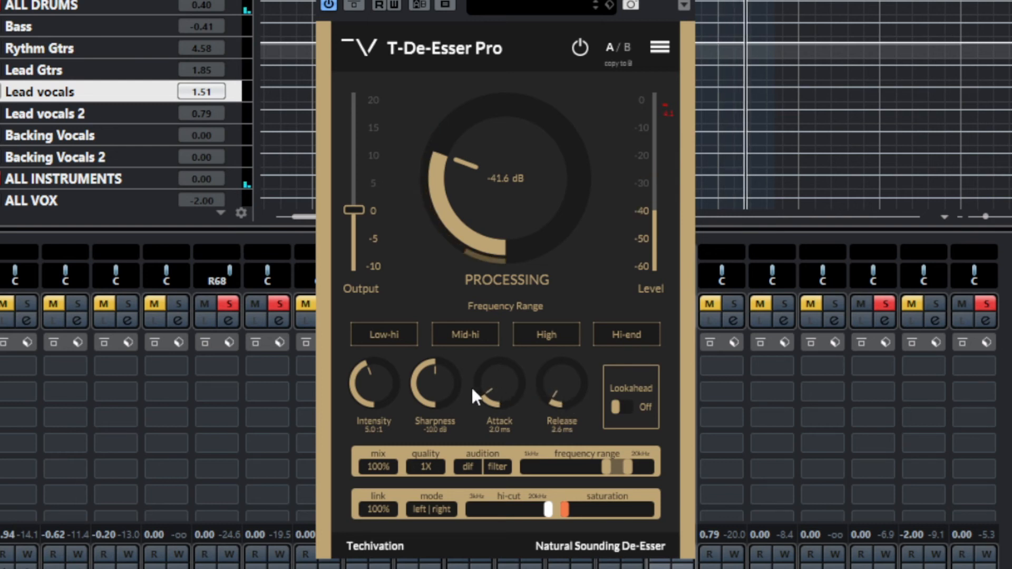
{"action": "left_click_drag", "start_coordinate": [470, 385], "coordinate": [446, 321]}
{"action": "left_click_drag", "start_coordinate": [372, 372], "coordinate": [368, 300]}
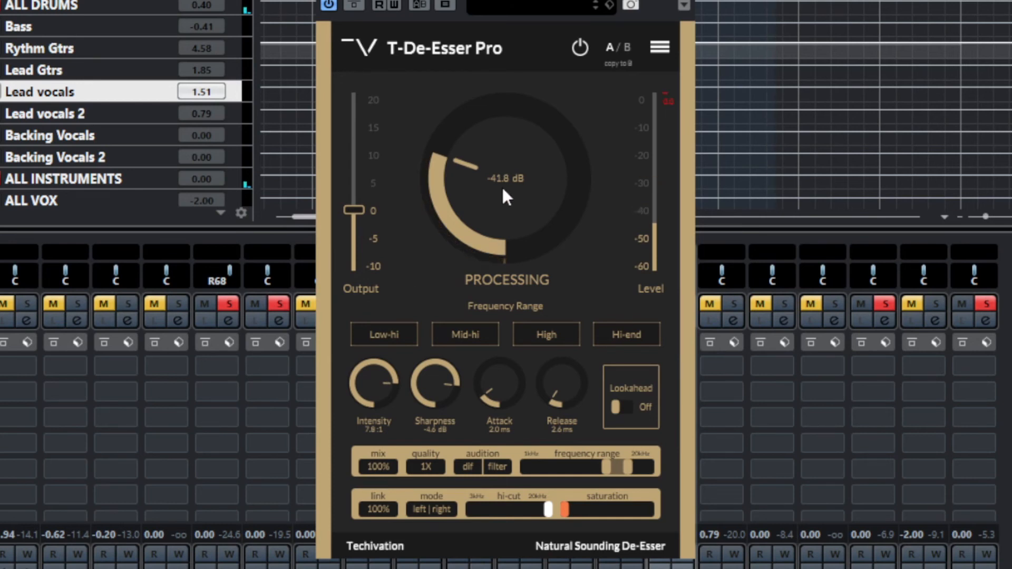
- Refine the Hi hat-OH de-esser's processing to -43.8 dB using the difference audition and a bypass comparison
{"action": "left_click", "coordinate": [470, 465]}
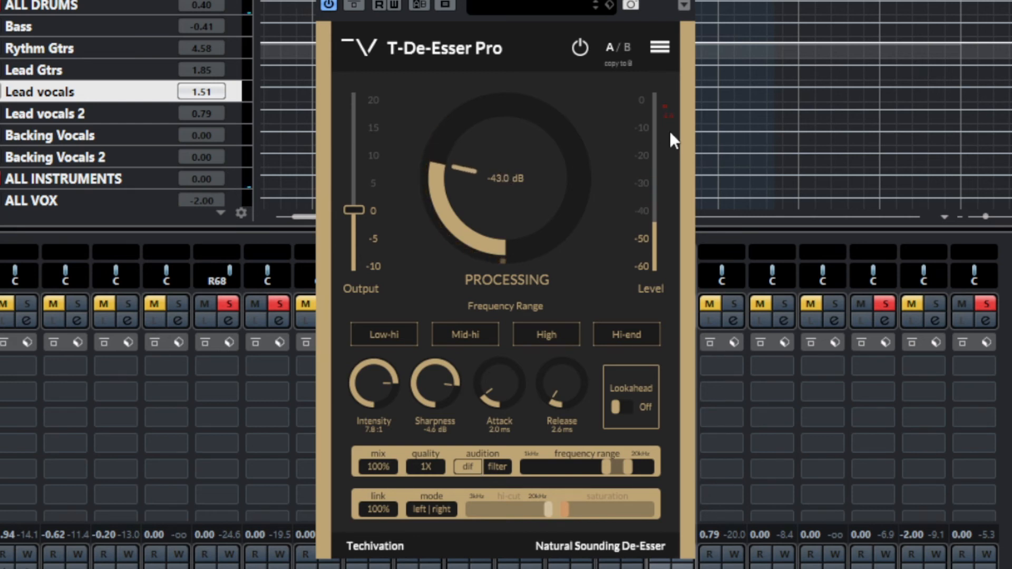
{"action": "left_click", "coordinate": [465, 467]}
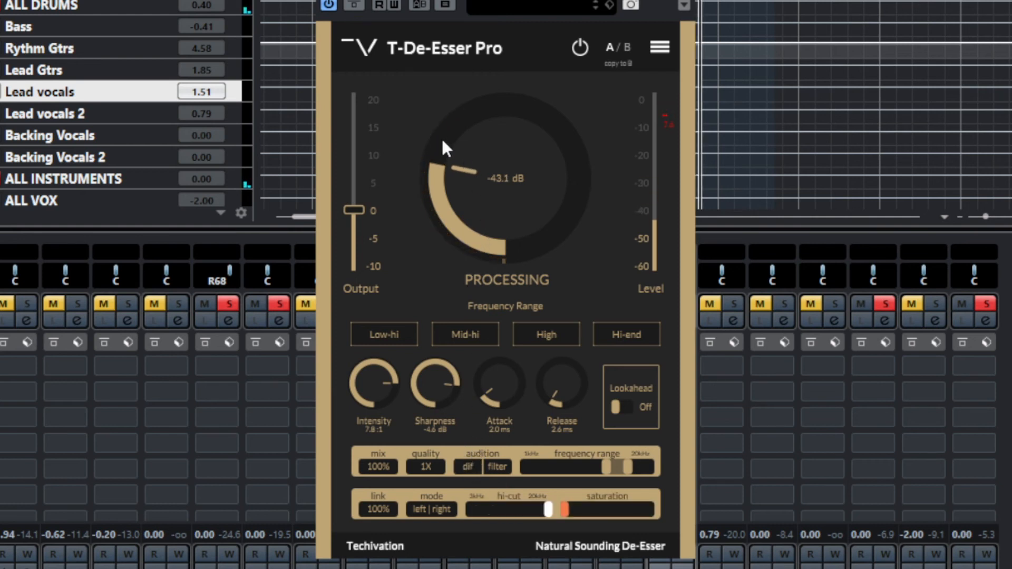
{"action": "left_click", "coordinate": [354, 5]}
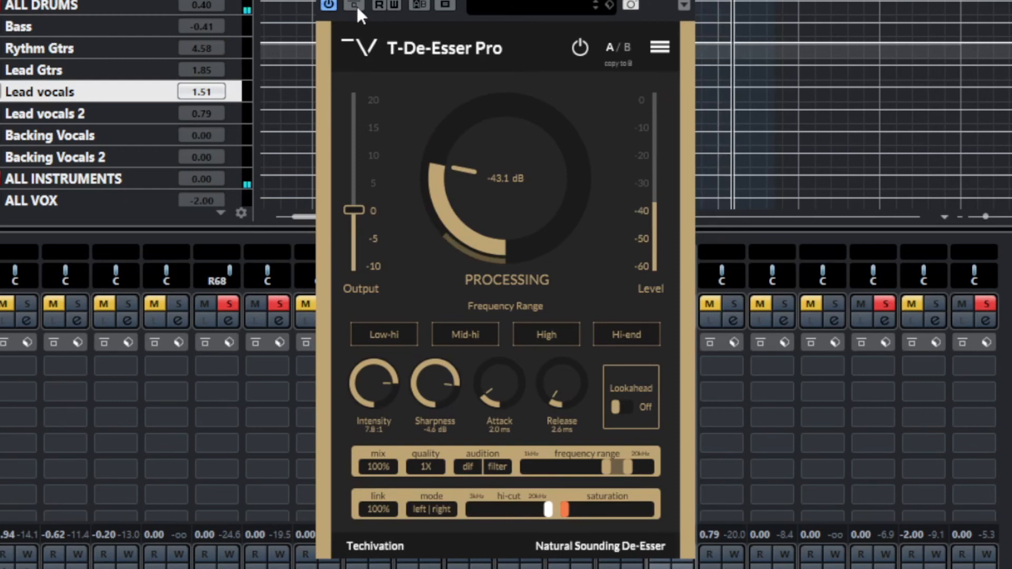
{"action": "left_click", "coordinate": [357, 5]}
{"action": "left_click_drag", "start_coordinate": [473, 171], "coordinate": [474, 179]}
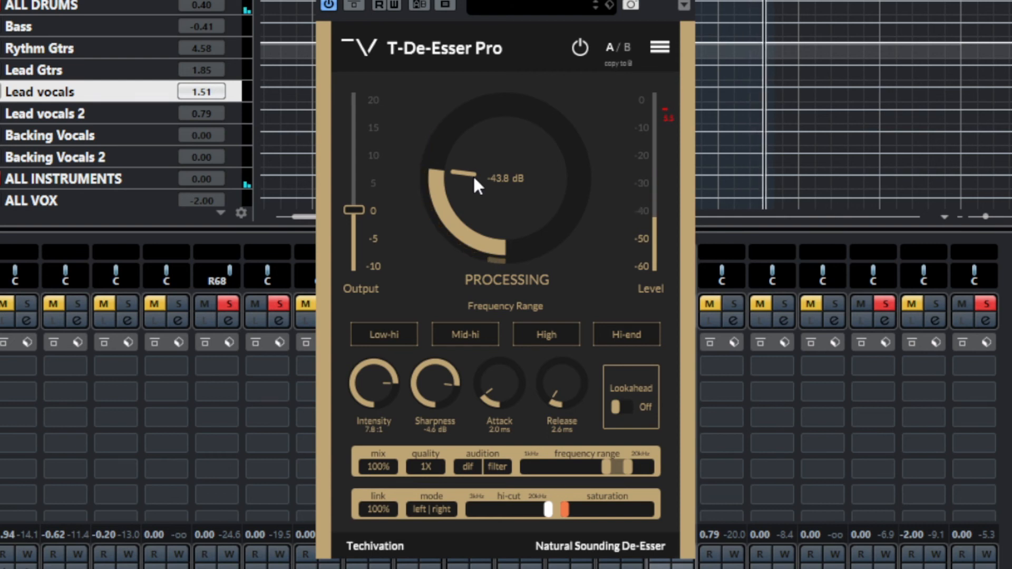
- Try out saturation on the Hi hat-OH de-esser, reset it to zero and extend the frequency range's lower limit slightly downward
{"action": "left_click_drag", "start_coordinate": [566, 508], "coordinate": [631, 512]}
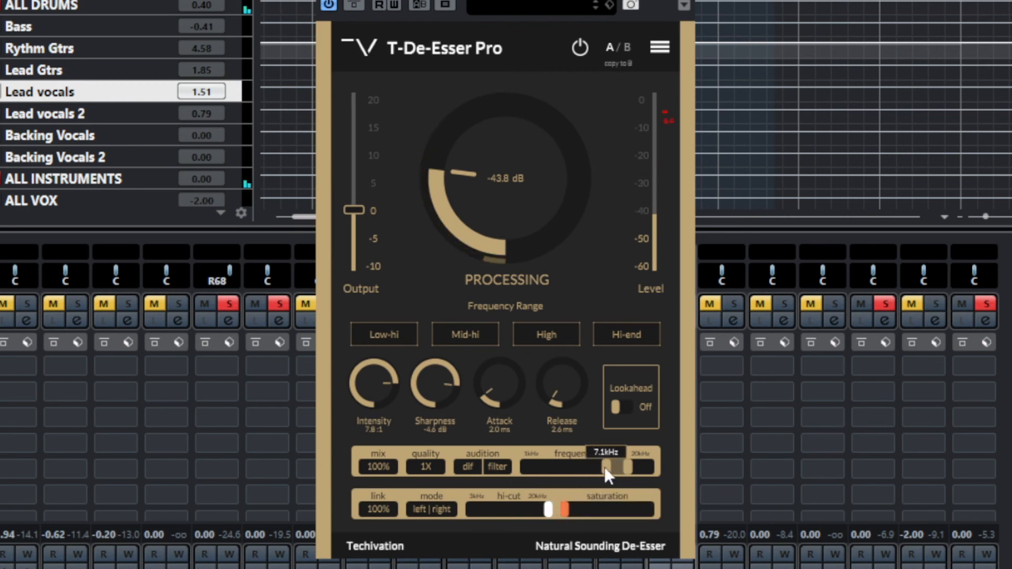
{"action": "mouse_move", "coordinate": [628, 469]}
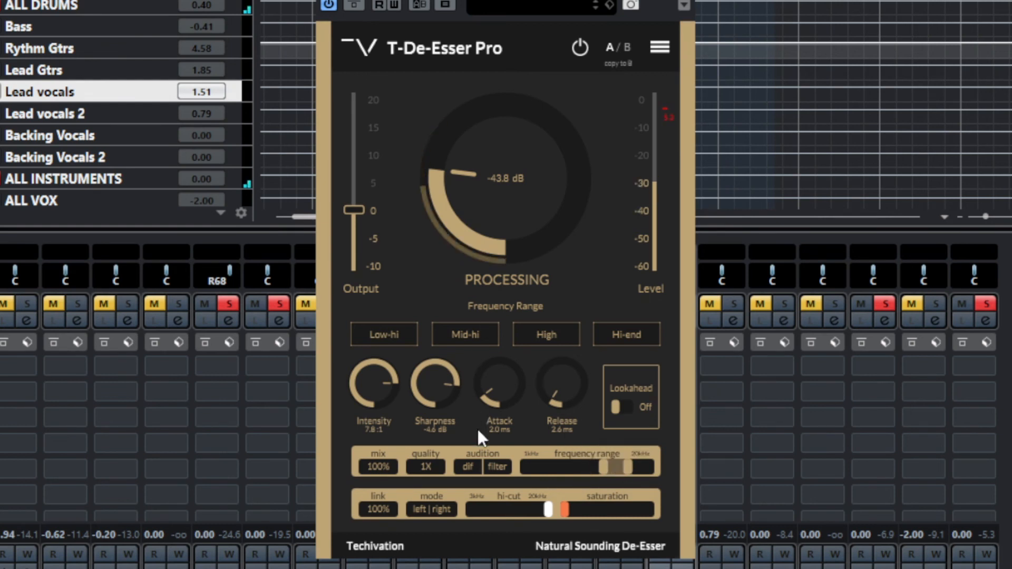
{"action": "left_click", "coordinate": [495, 465]}
- Set the Hi hat-OH de-esser's processing to -44.0 dB using the difference audition and its quality to 2X
{"action": "left_click", "coordinate": [472, 464]}
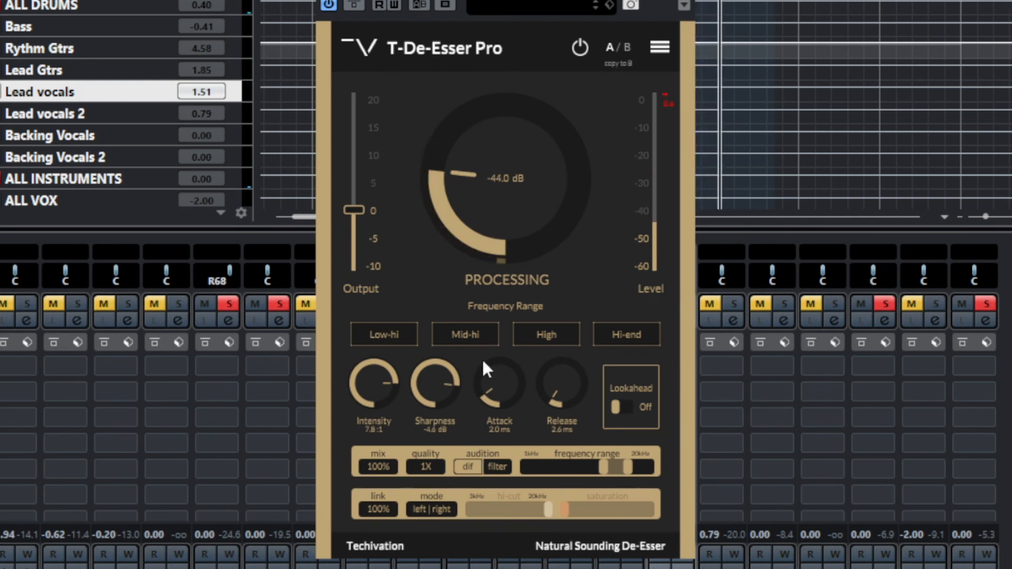
{"action": "left_click", "coordinate": [471, 467]}
{"action": "left_click", "coordinate": [440, 466]}
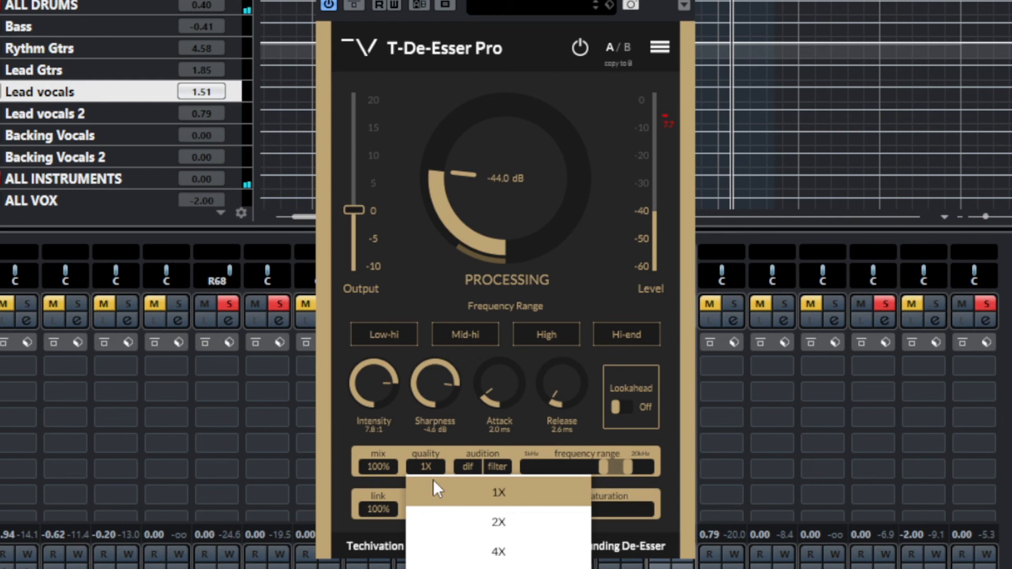
{"action": "left_click", "coordinate": [467, 515]}
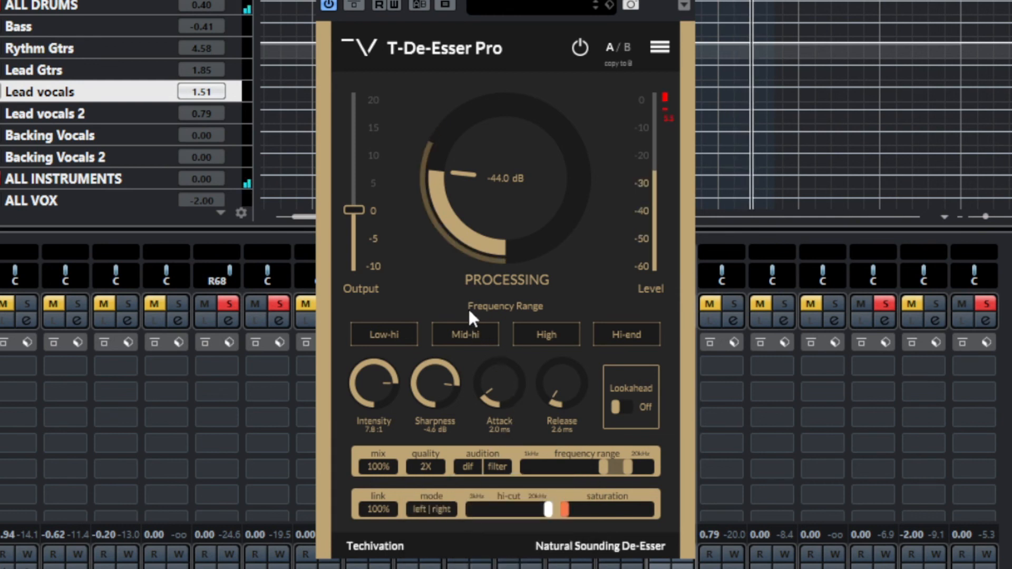
- Raise the Hi hat-OH de-esser's output slightly above 0 dB and compare the processed sound with the bypassed one
{"action": "left_click", "coordinate": [355, 5]}
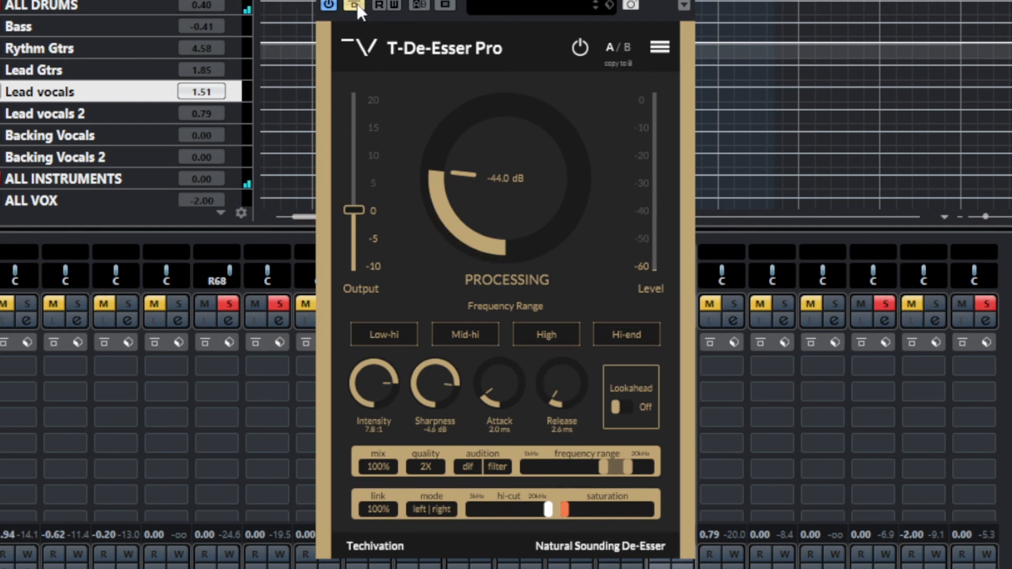
{"action": "left_click", "coordinate": [357, 4]}
{"action": "left_click_drag", "start_coordinate": [355, 210], "coordinate": [357, 203]}
{"action": "left_click", "coordinate": [354, 4]}
{"action": "left_click", "coordinate": [353, 4]}
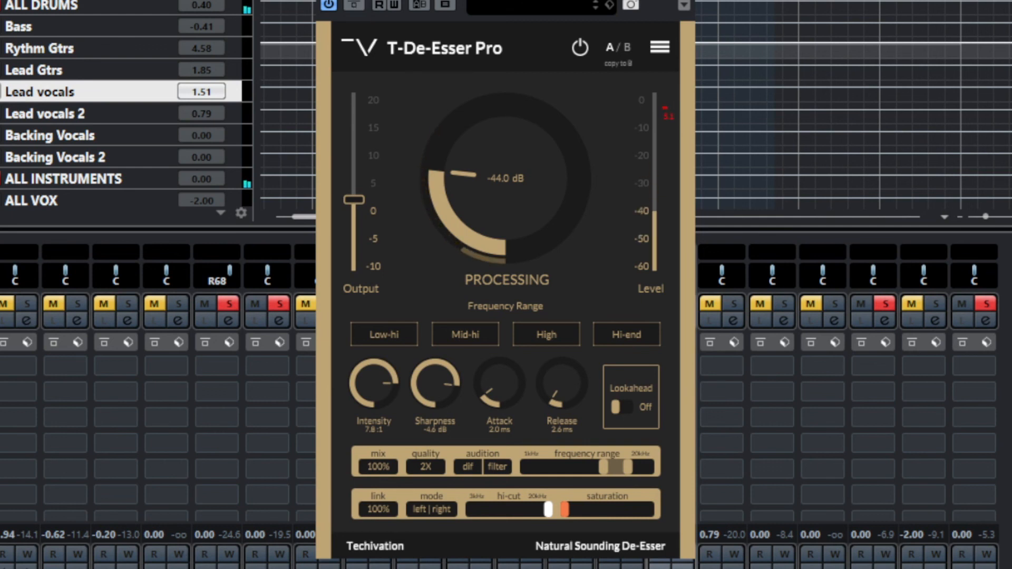
{"action": "left_click", "coordinate": [354, 4]}
{"action": "left_click", "coordinate": [354, 5]}
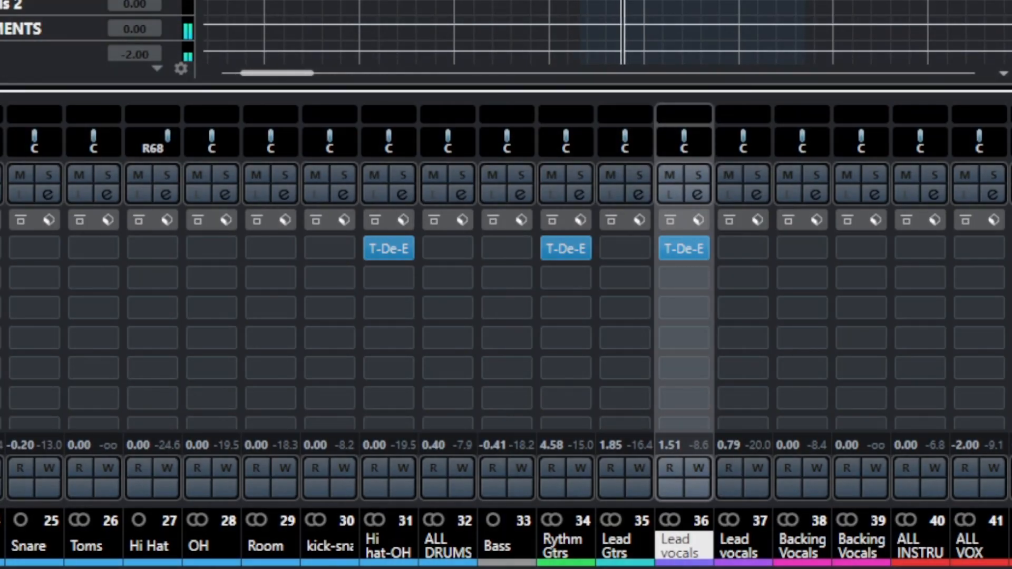
- Compare the full mix with all channel inserts bypassed and active by repeatedly toggling the bypass during playback
{"action": "key", "text": "b"}
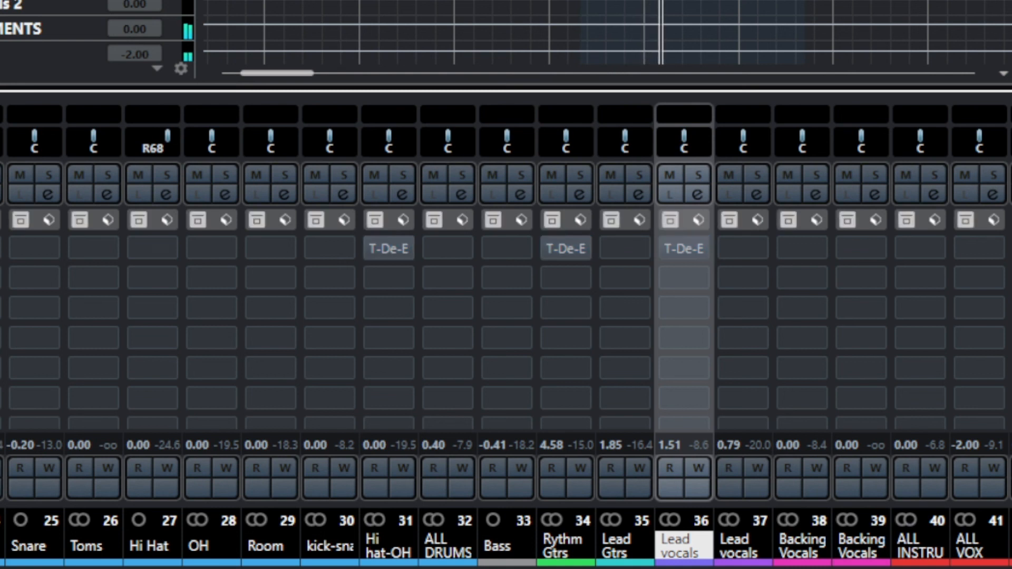
{"action": "key", "text": "b"}
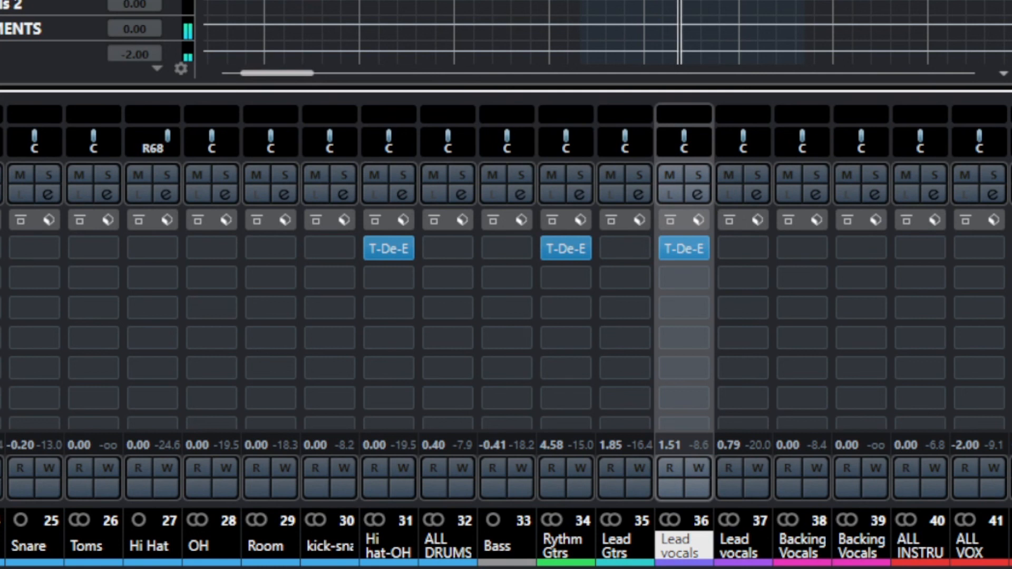
{"action": "key", "text": "b"}
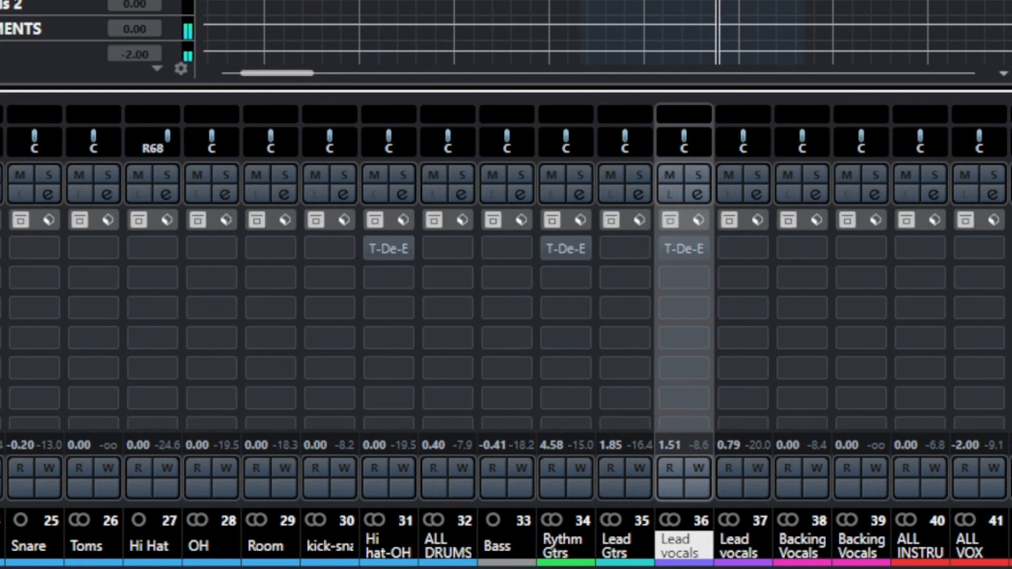
{"action": "key", "text": "b"}
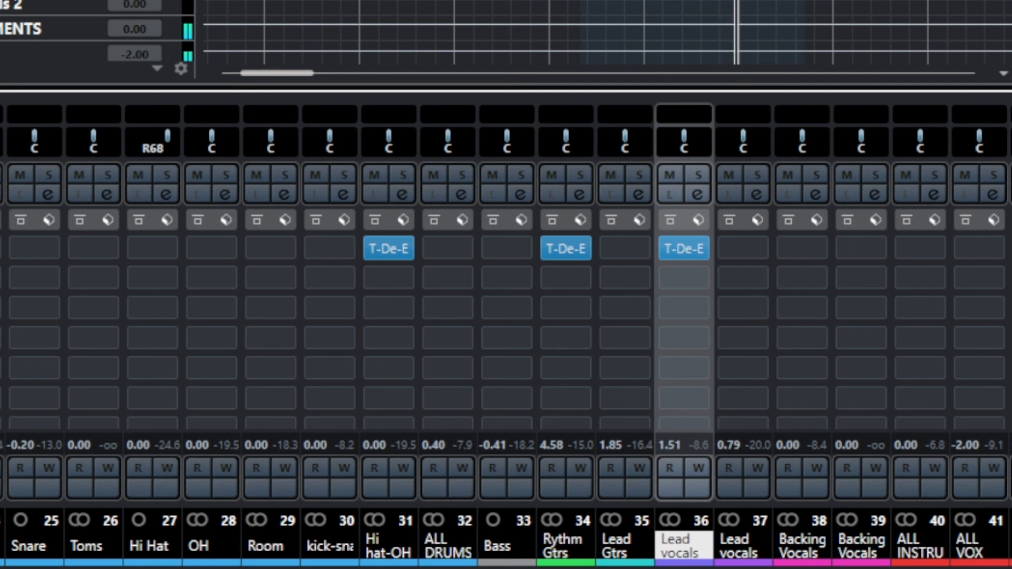
{"action": "key", "text": "b"}
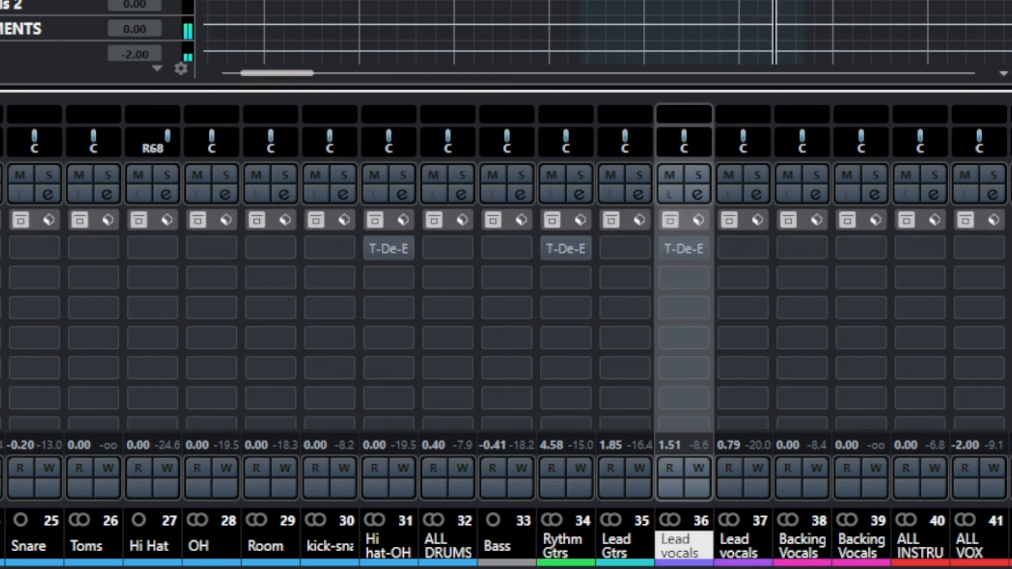
{"action": "key", "text": "b"}
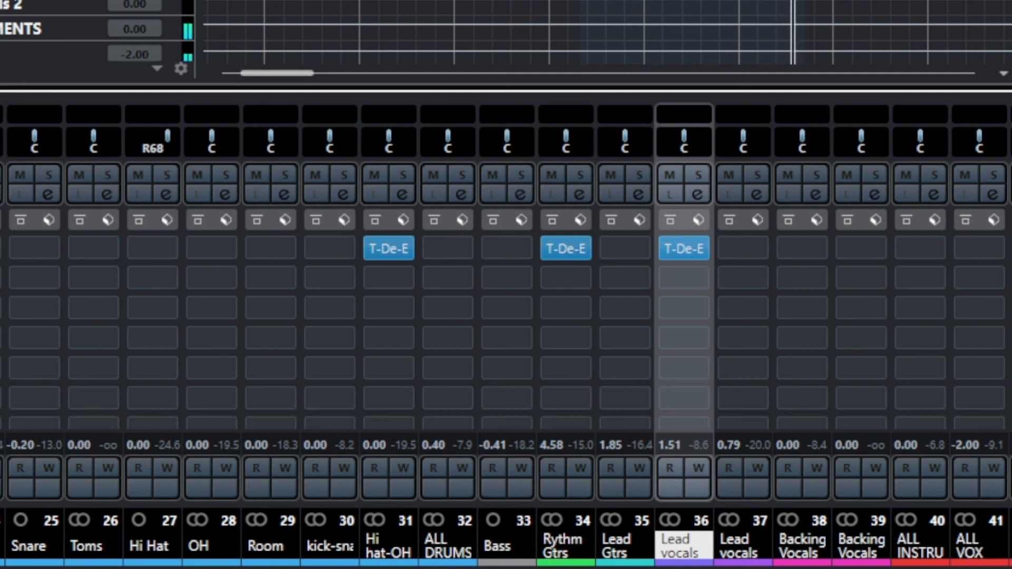